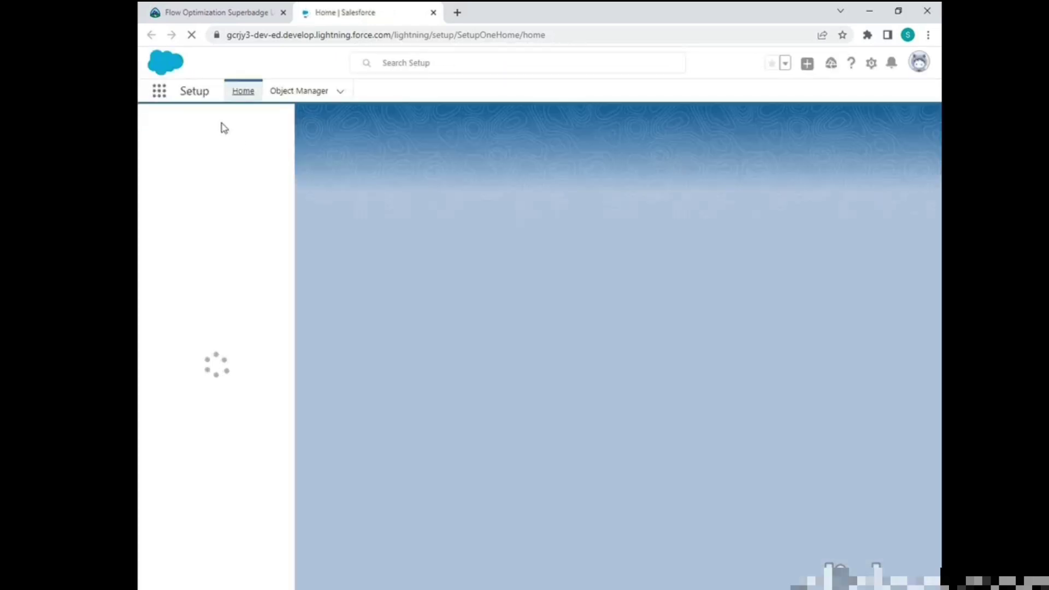
# Find the Flows page in Setup and open the Staff Recommendation flow from the list of all flows
pyautogui.click(221, 121)
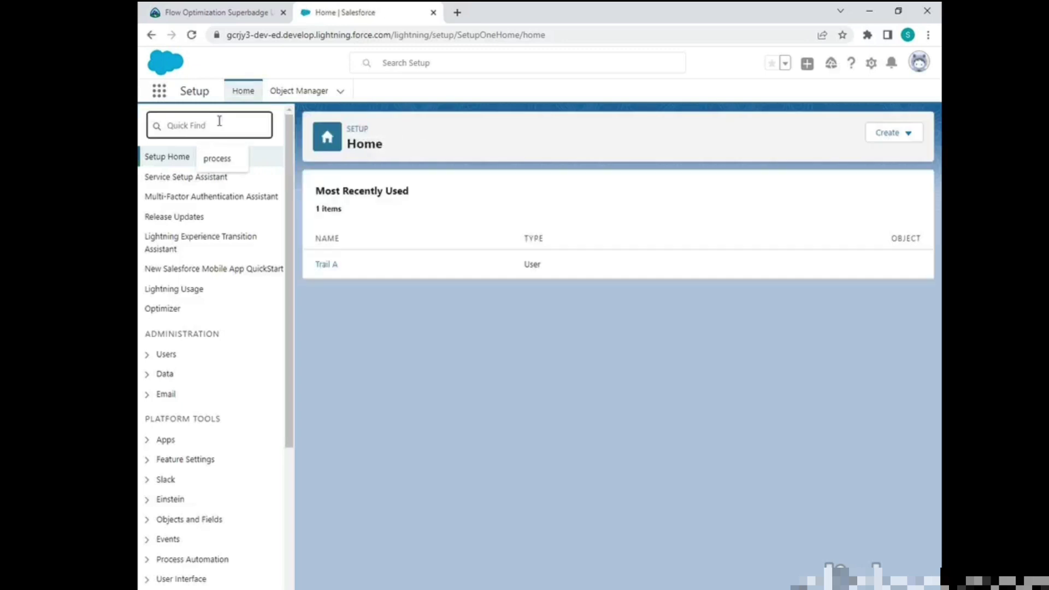
pyautogui.write('f')
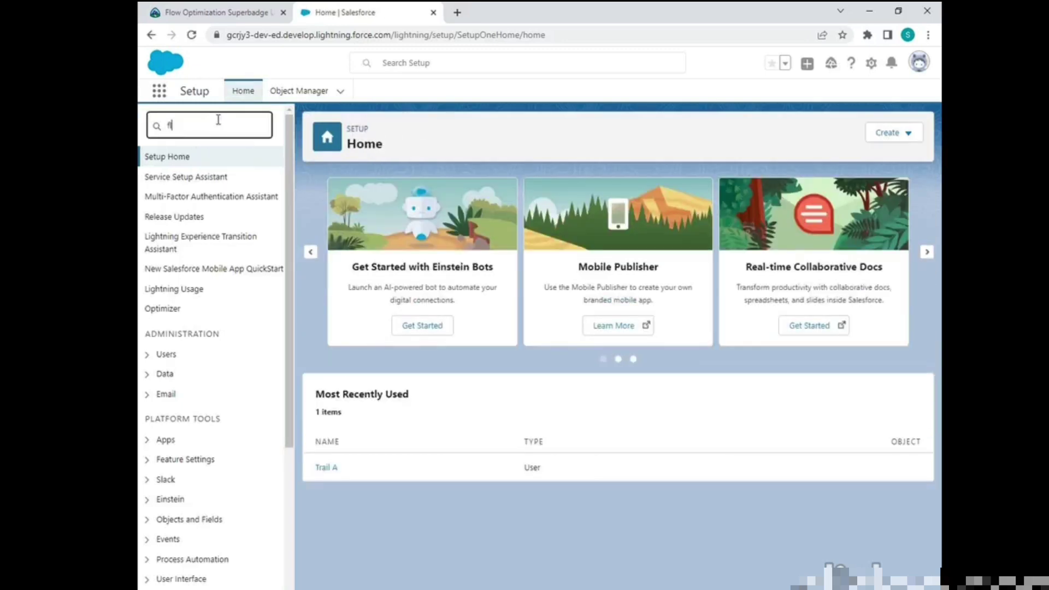
pyautogui.write('lows')
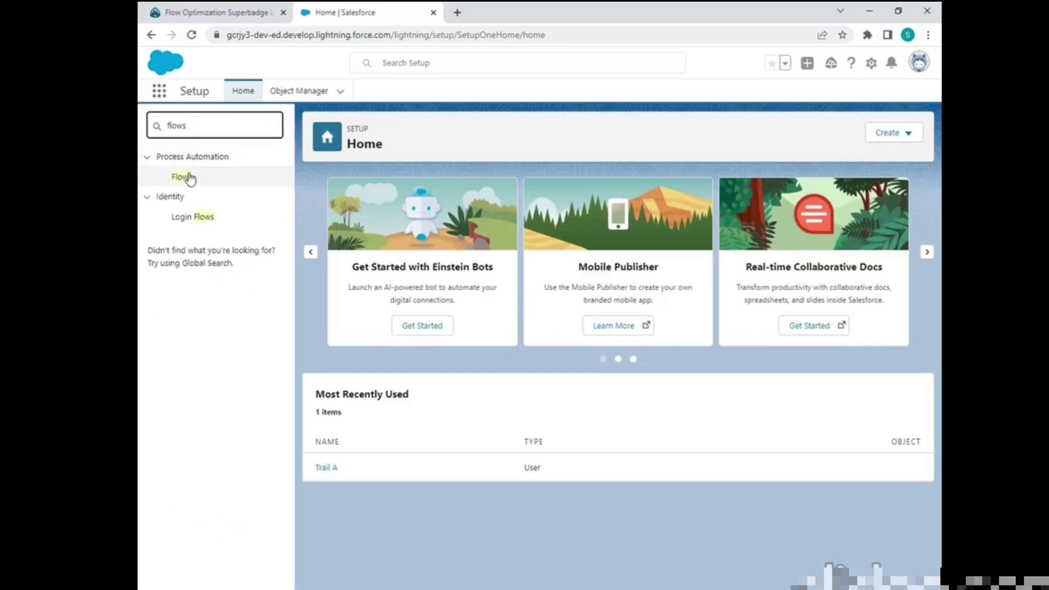
pyautogui.click(191, 178)
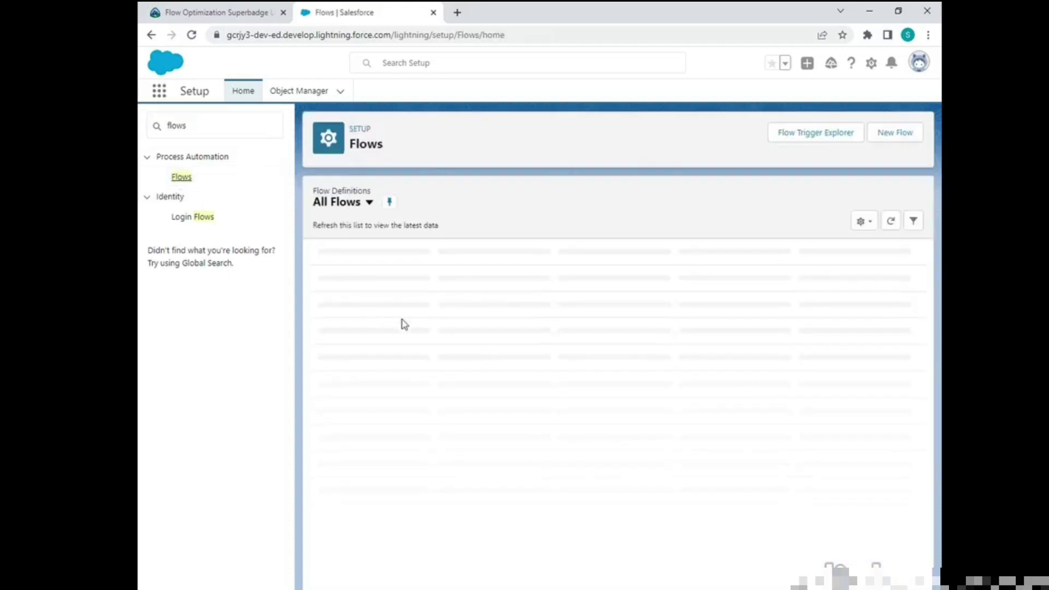
pyautogui.scroll(-5, 377, 323)
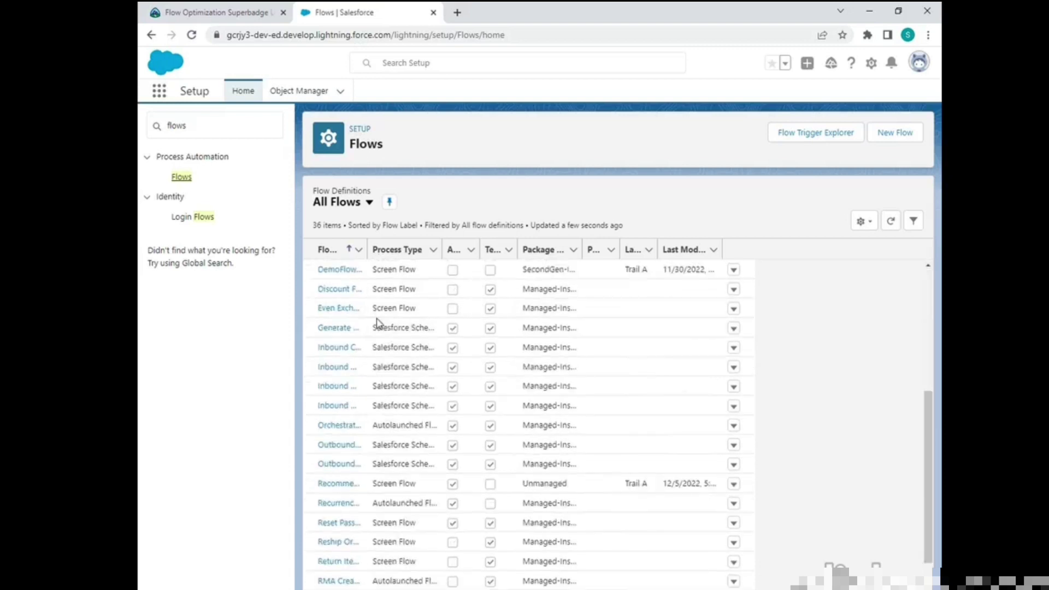
pyautogui.scroll(-2, 377, 323)
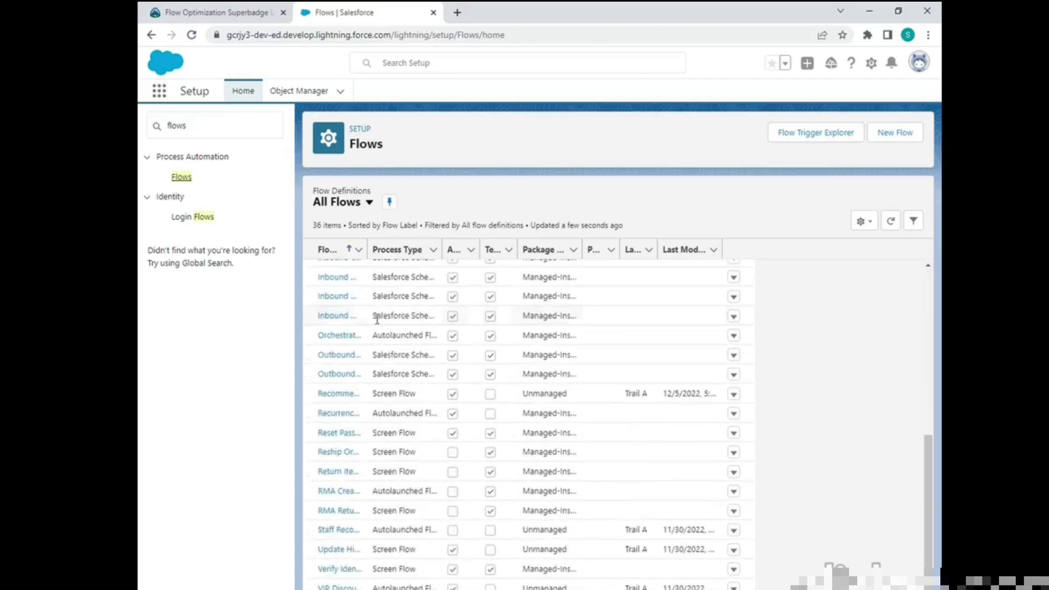
pyautogui.click(338, 529)
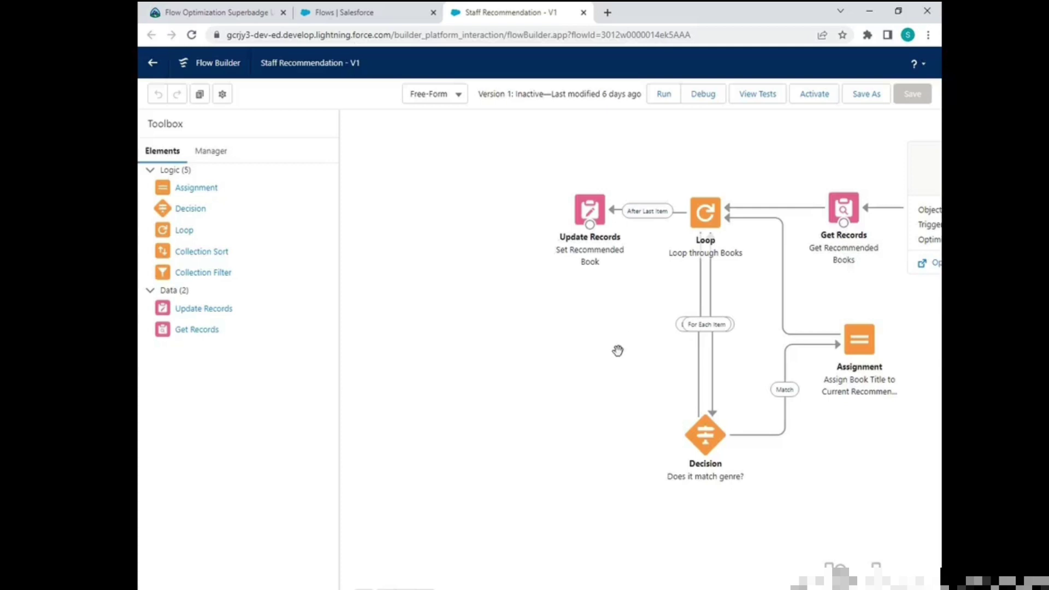
# Delete the Assignment, the "Does it match genre?" Decision and the "Loop through Books" Loop elements from the flow
pyautogui.moveTo(622, 367); pyautogui.dragTo(494, 382)
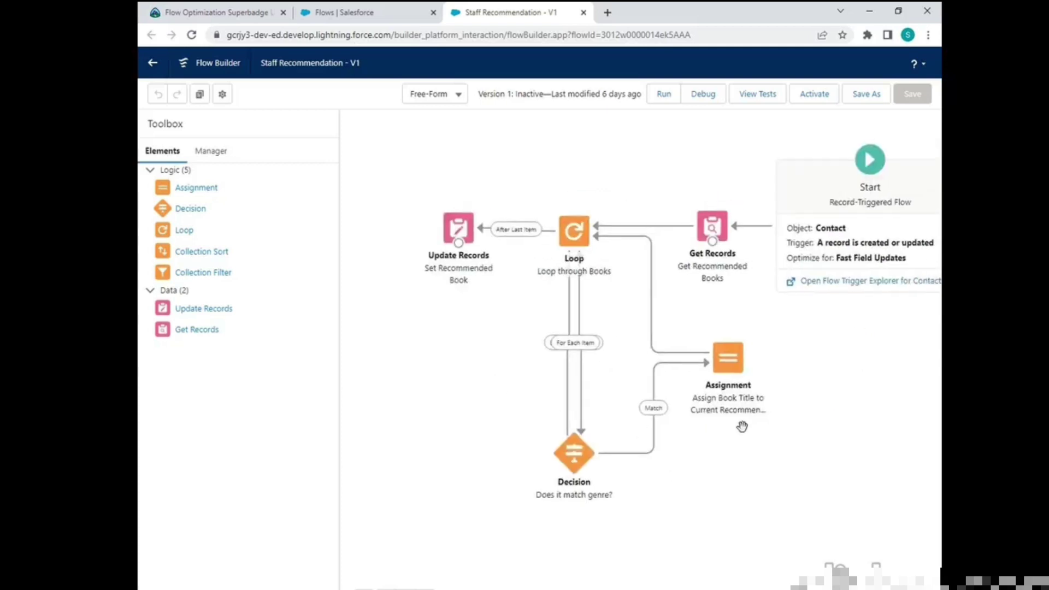
pyautogui.click(724, 369)
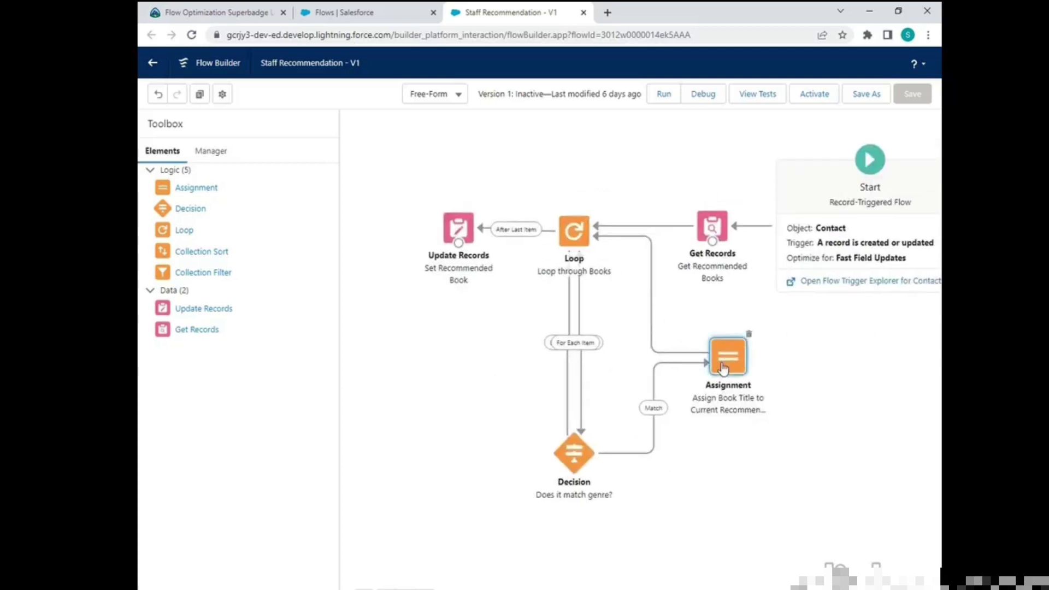
pyautogui.click(747, 333)
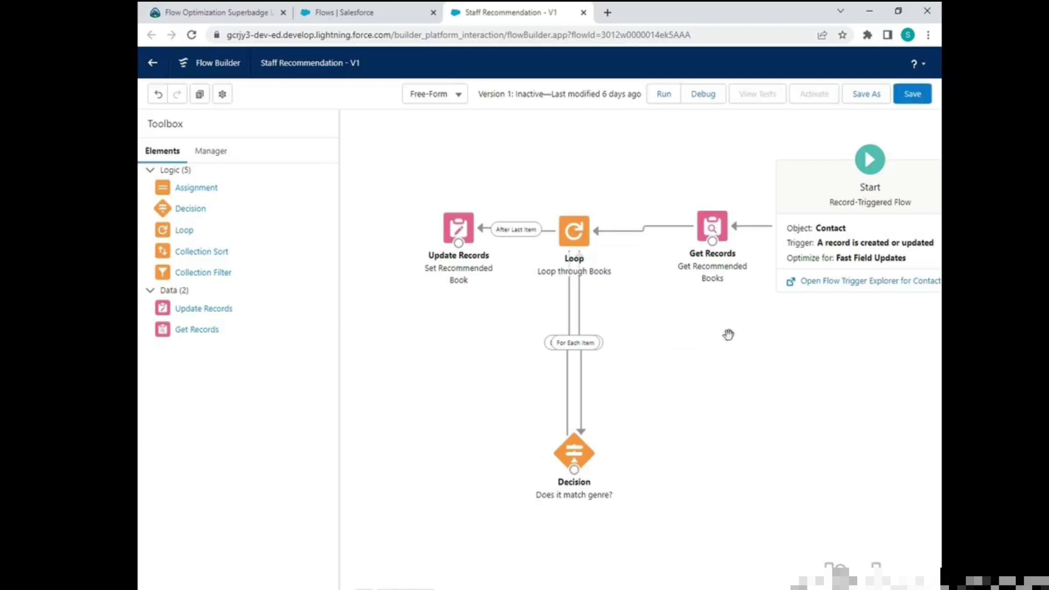
pyautogui.click(578, 453)
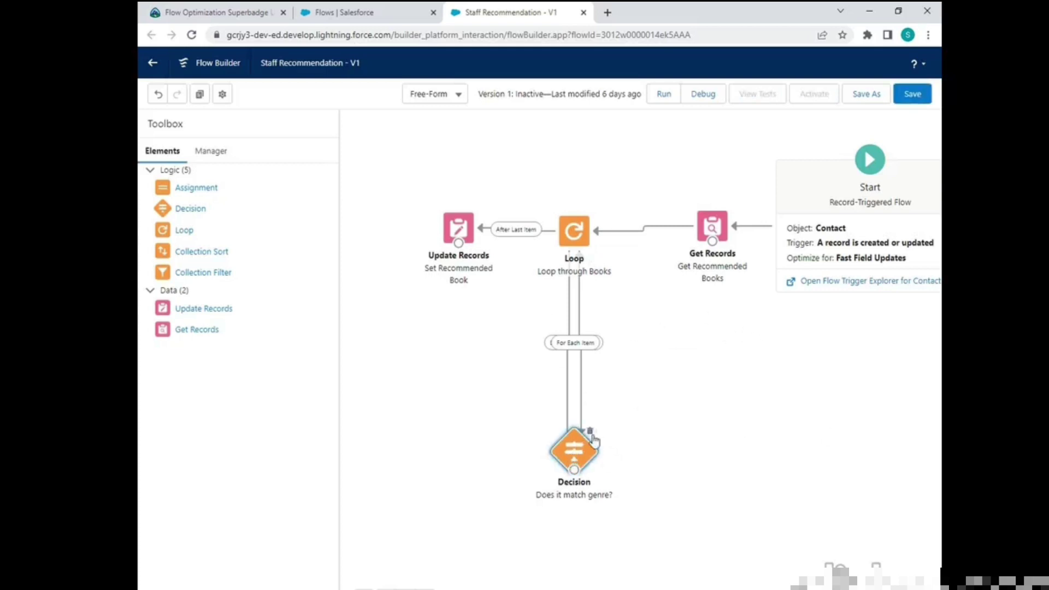
pyautogui.click(590, 432)
pyautogui.click(574, 231)
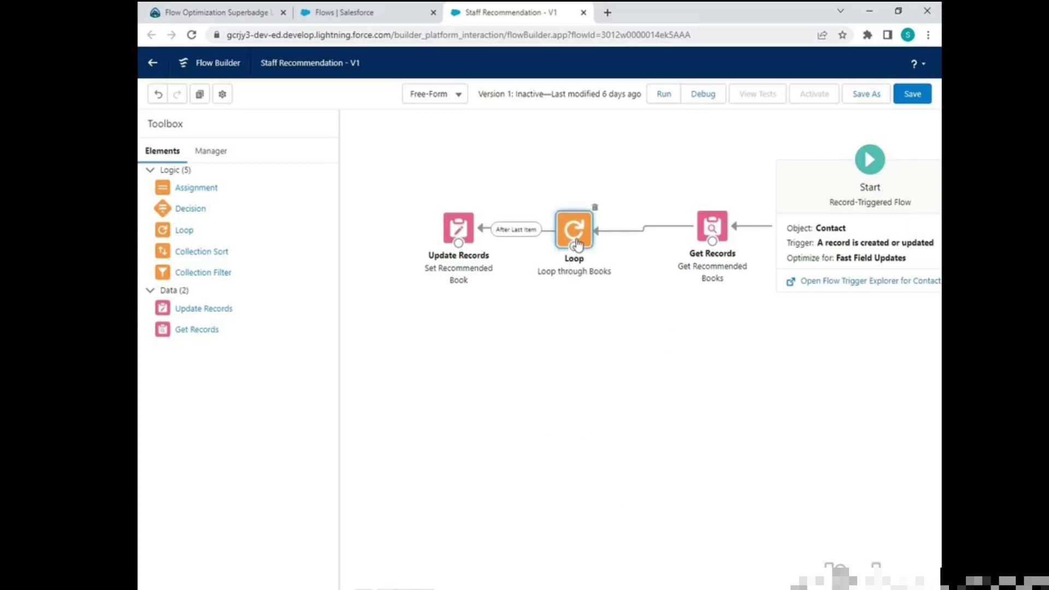
pyautogui.click(596, 207)
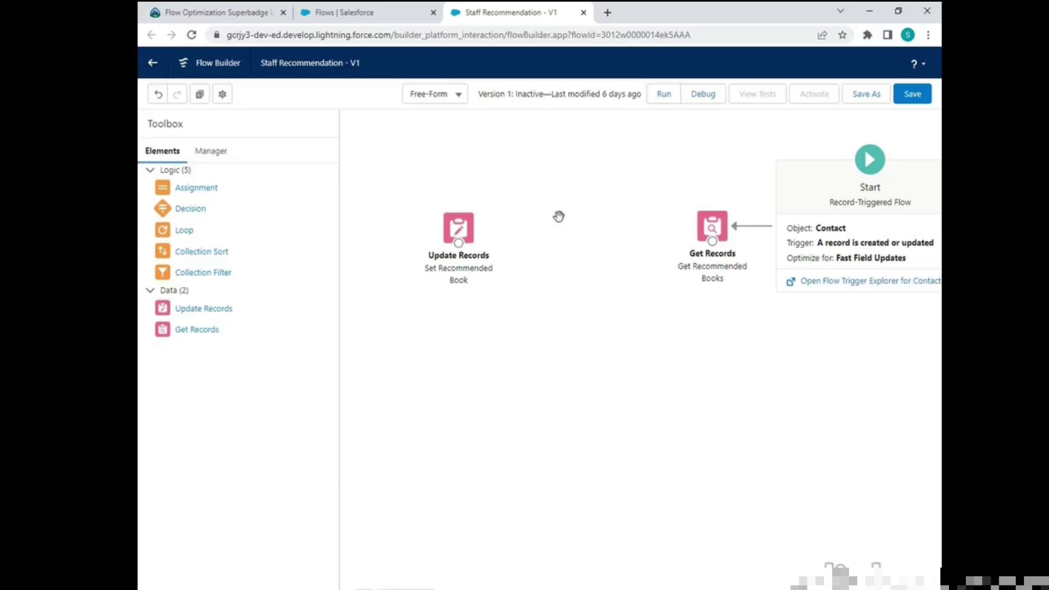
# Open the Start element's configuration and set its entry condition requirements to All Conditions Are Met (AND)
pyautogui.moveTo(613, 293); pyautogui.dragTo(577, 361)
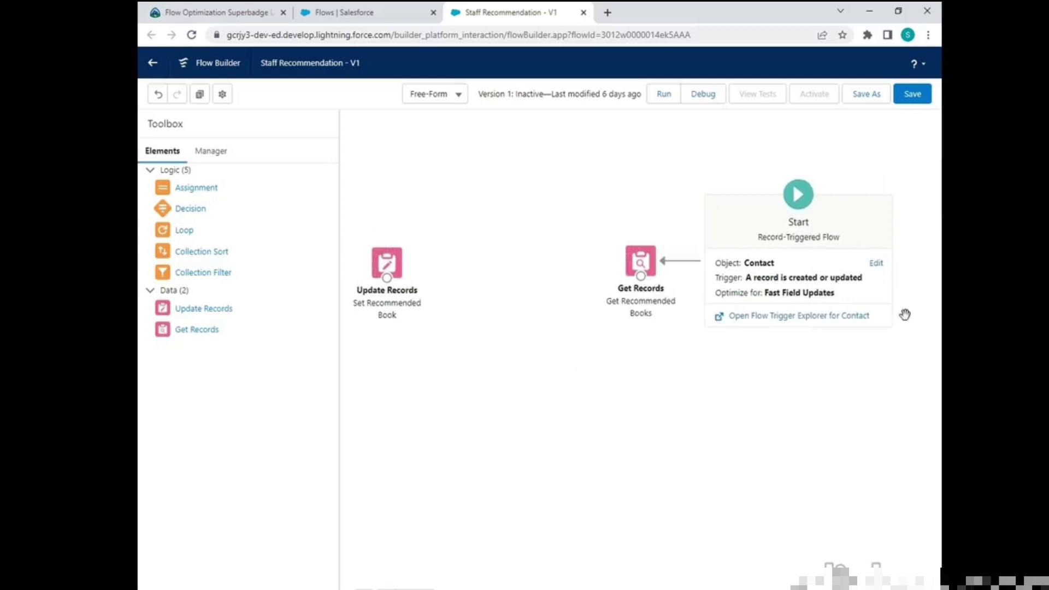
pyautogui.click(874, 266)
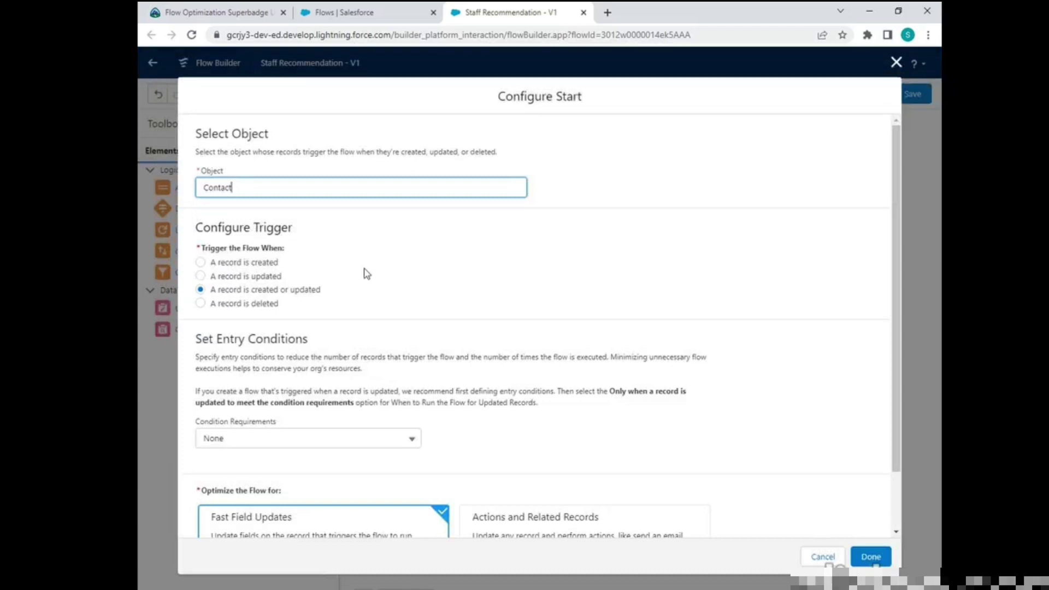
pyautogui.scroll(-1, 366, 273)
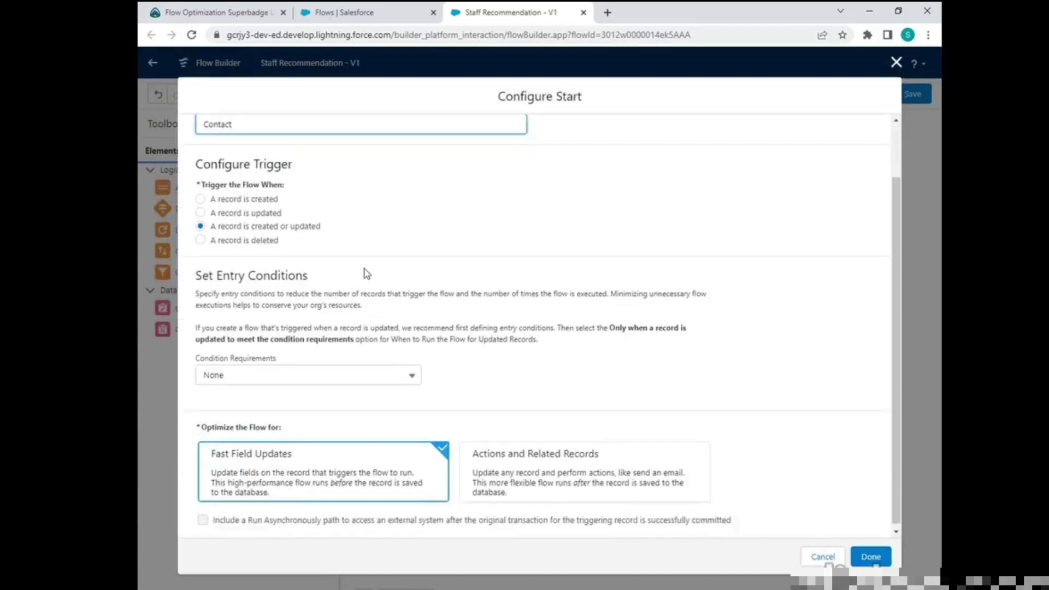
pyautogui.scroll(-1, 366, 273)
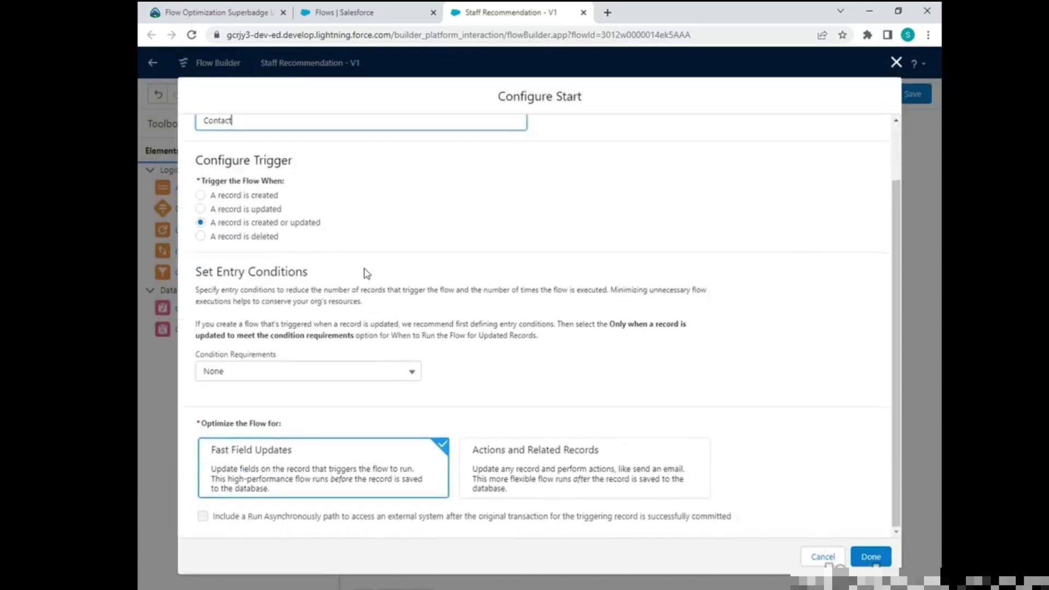
pyautogui.click(320, 373)
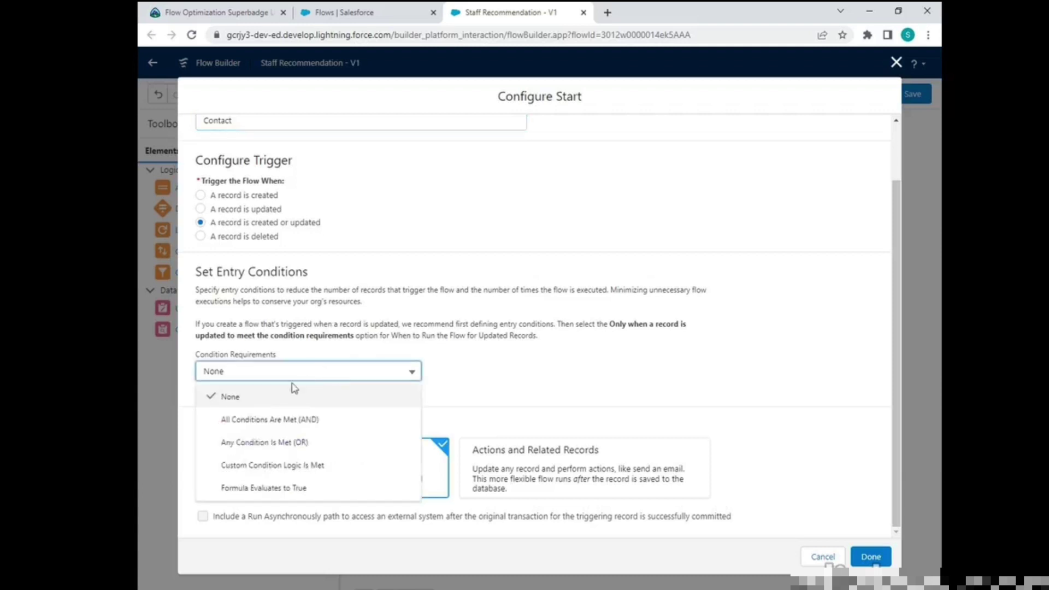
pyautogui.click(308, 420)
# Add the entry condition Favorite_Genre__c Is Null $GlobalConstant.False and confirm the Start configuration
pyautogui.click(309, 420)
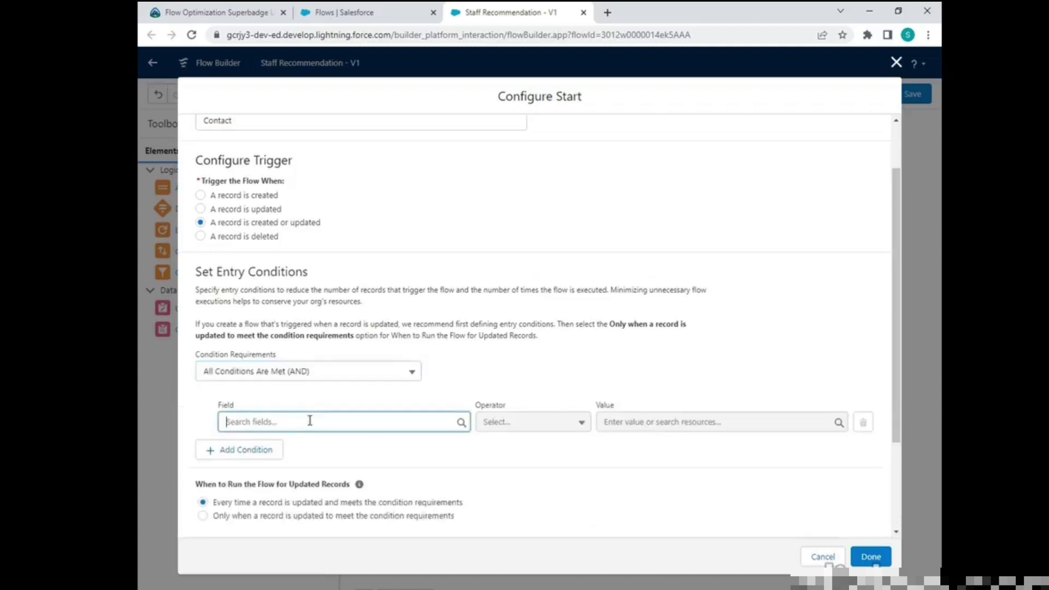
pyautogui.write('fa')
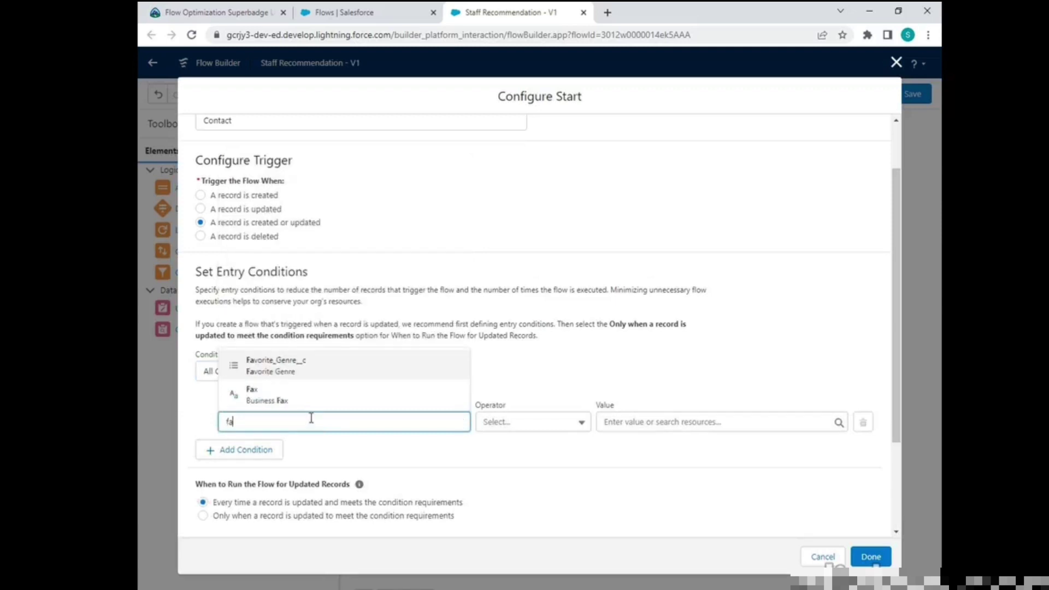
pyautogui.click(304, 361)
pyautogui.click(548, 429)
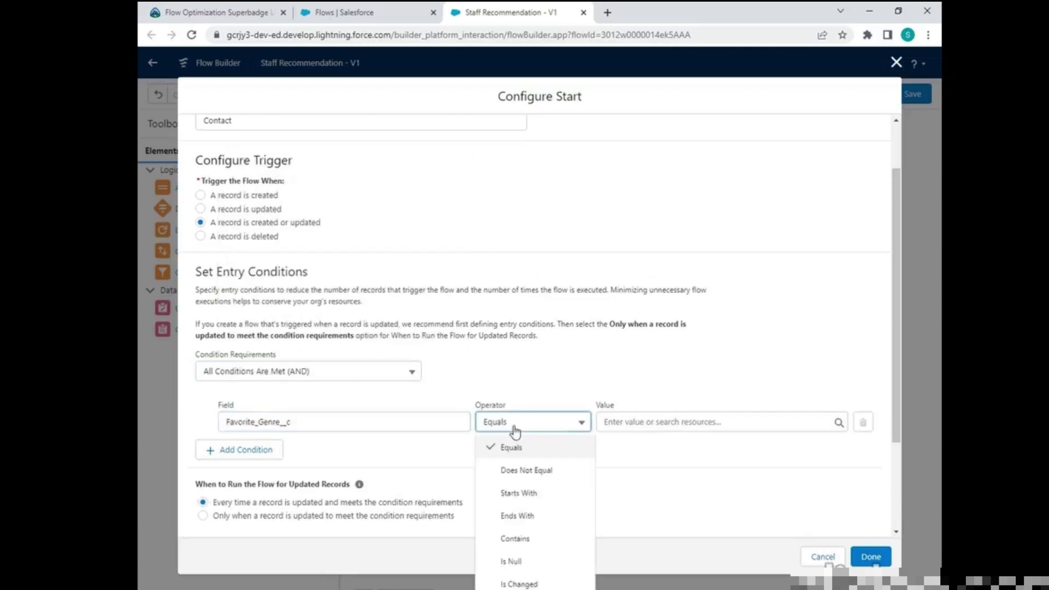
pyautogui.click(513, 559)
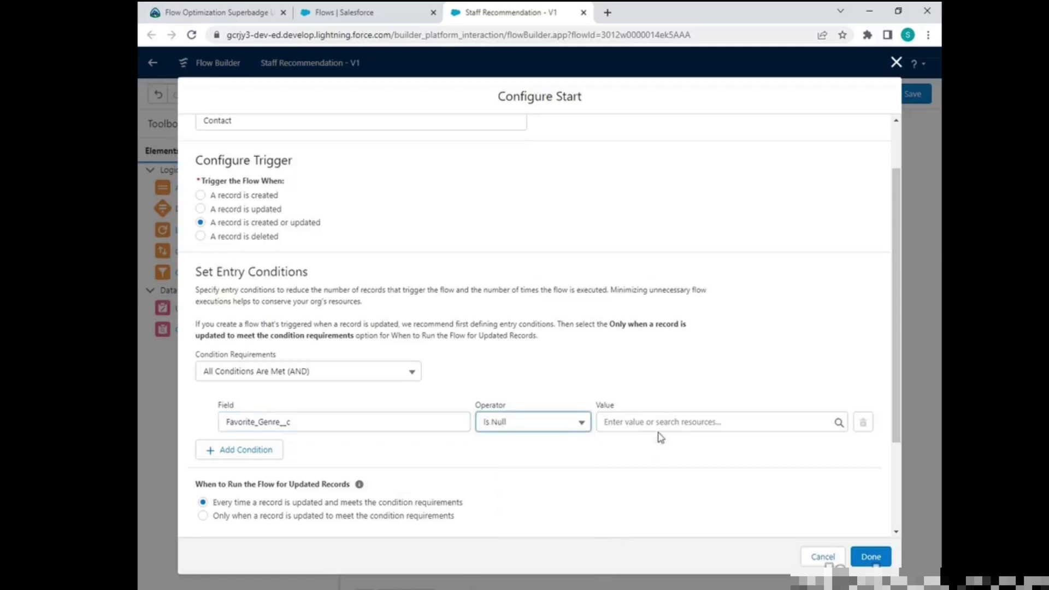
pyautogui.click(660, 421)
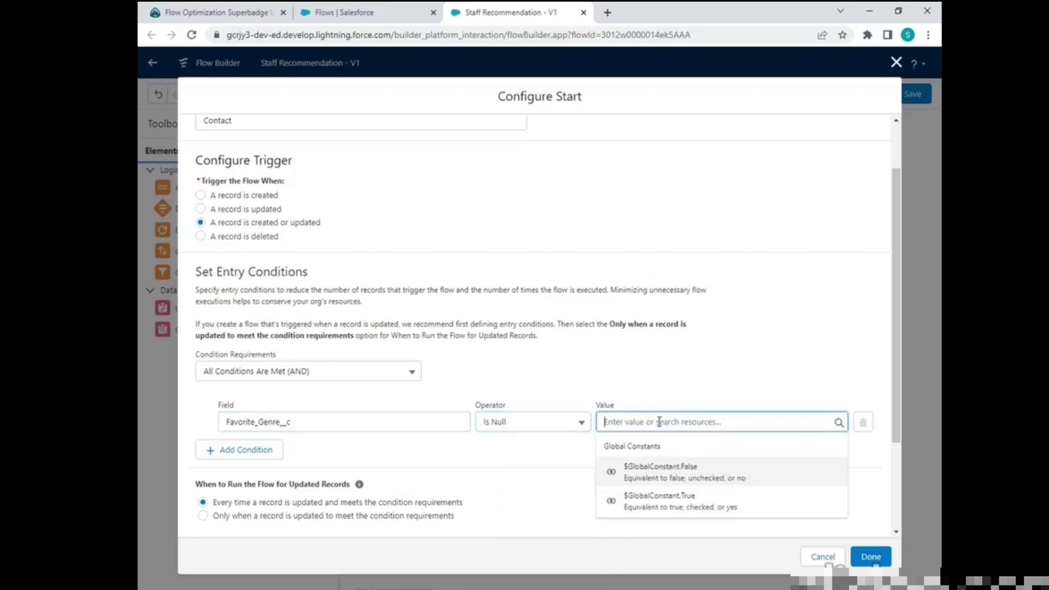
pyautogui.click(692, 473)
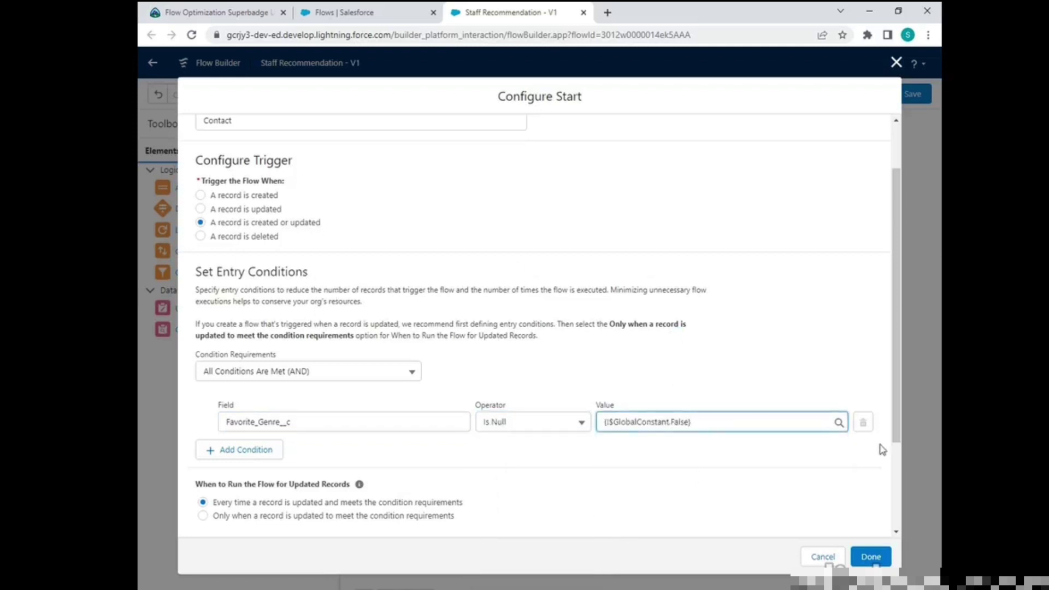
pyautogui.click(875, 553)
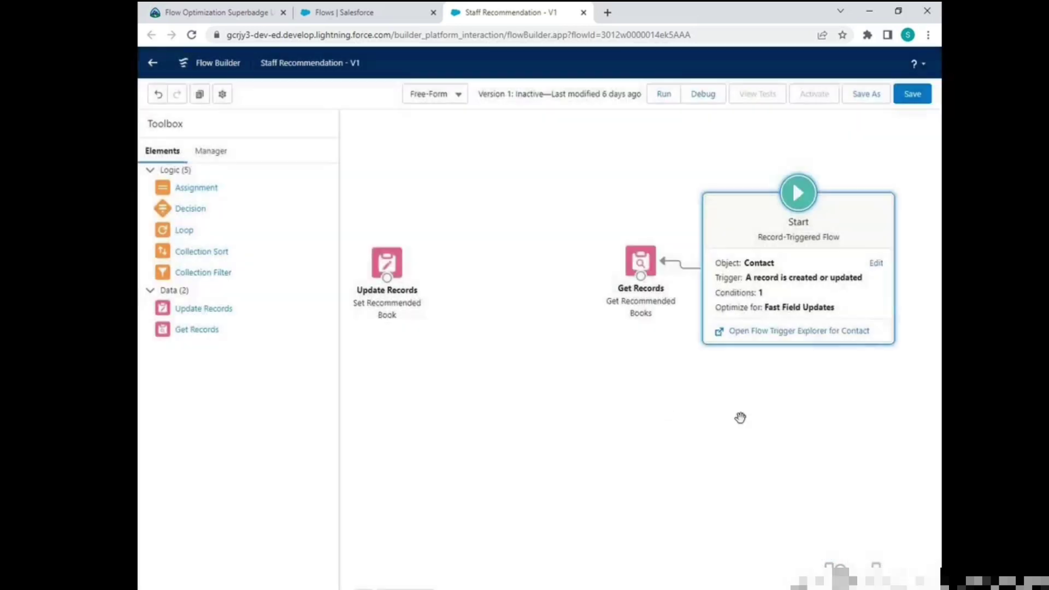
# Edit the Get Recommended Books element and replace its filter condition's field with Genre__c
pyautogui.doubleClick(635, 269)
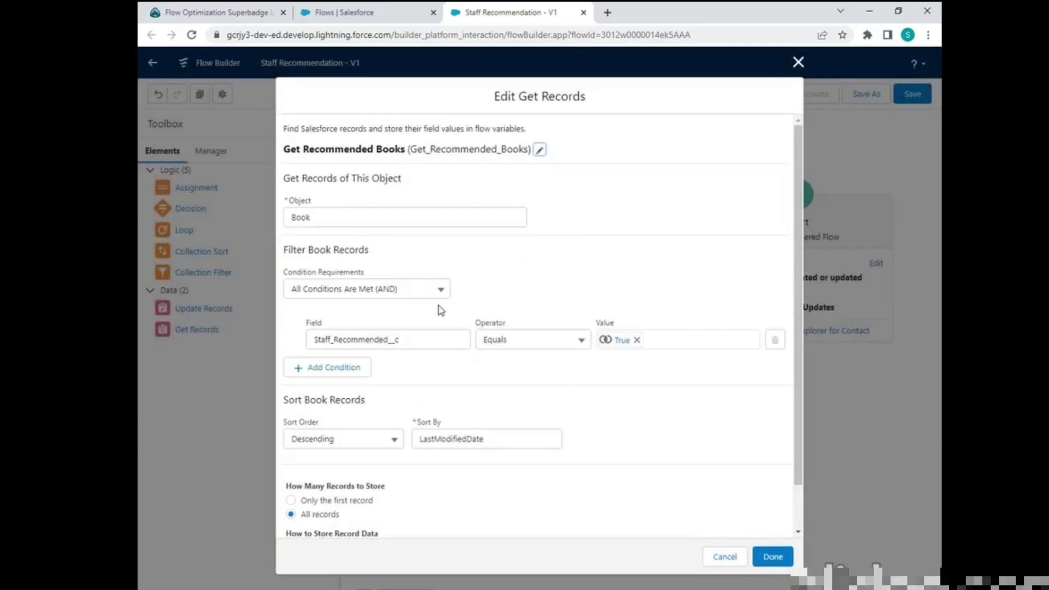
pyautogui.click(440, 342)
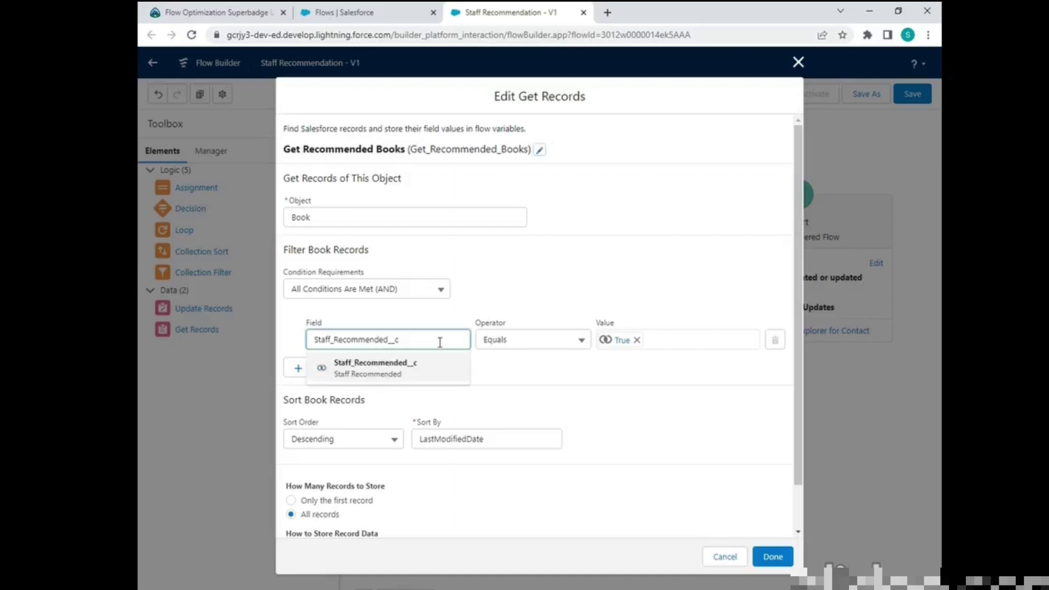
pyautogui.press('BackSpace')
pyautogui.press('BackSpace')
pyautogui.press('BackSpace')
pyautogui.press('BackSpace')
pyautogui.press('BackSpace')
pyautogui.press('BackSpace')
pyautogui.press('BackSpace')
pyautogui.press('BackSpace')
pyautogui.press('BackSpace')
pyautogui.press('BackSpace')
pyautogui.press('BackSpace')
pyautogui.press('BackSpace')
pyautogui.press('BackSpace')
pyautogui.press('BackSpace')
pyautogui.press('BackSpace')
pyautogui.press('BackSpace')
pyautogui.press('BackSpace')
pyautogui.press('BackSpace')
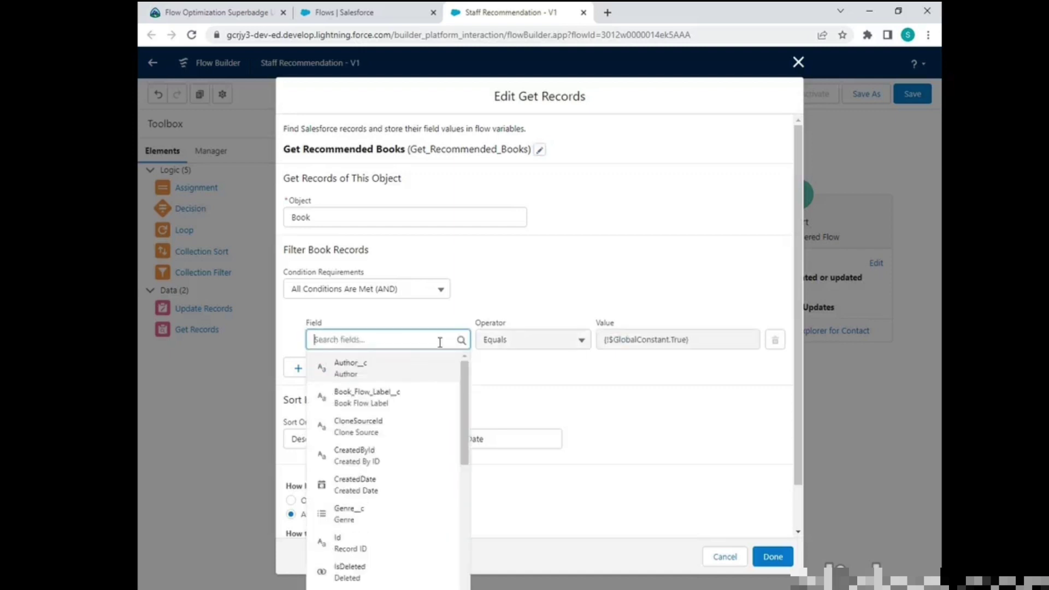
pyautogui.write('gen')
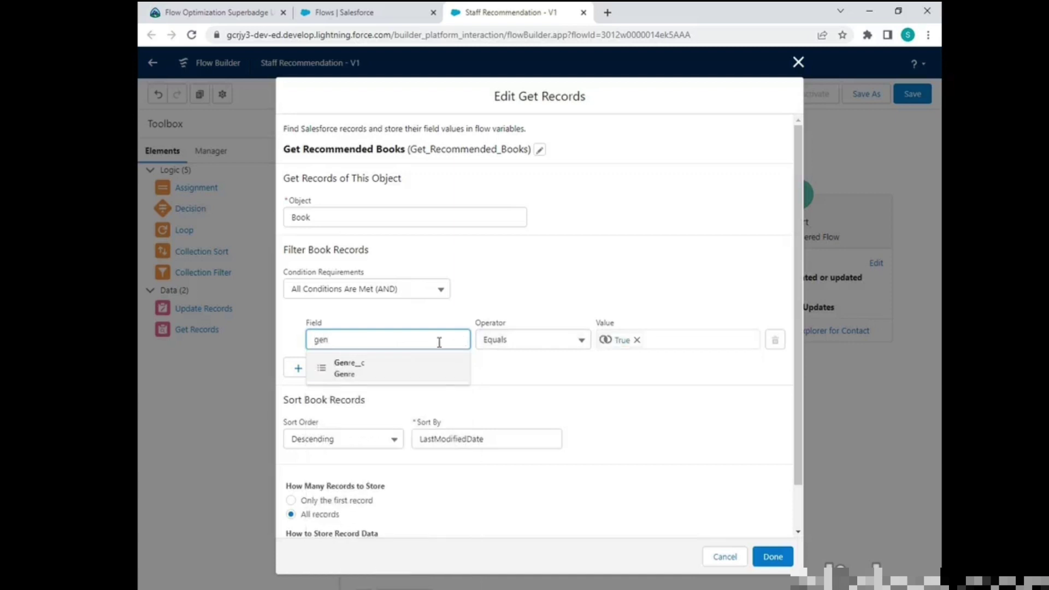
pyautogui.click(366, 375)
# Set the Genre__c filter condition to Is Null with the value $GlobalConstant.False and confirm the Get Records element
pyautogui.click(516, 350)
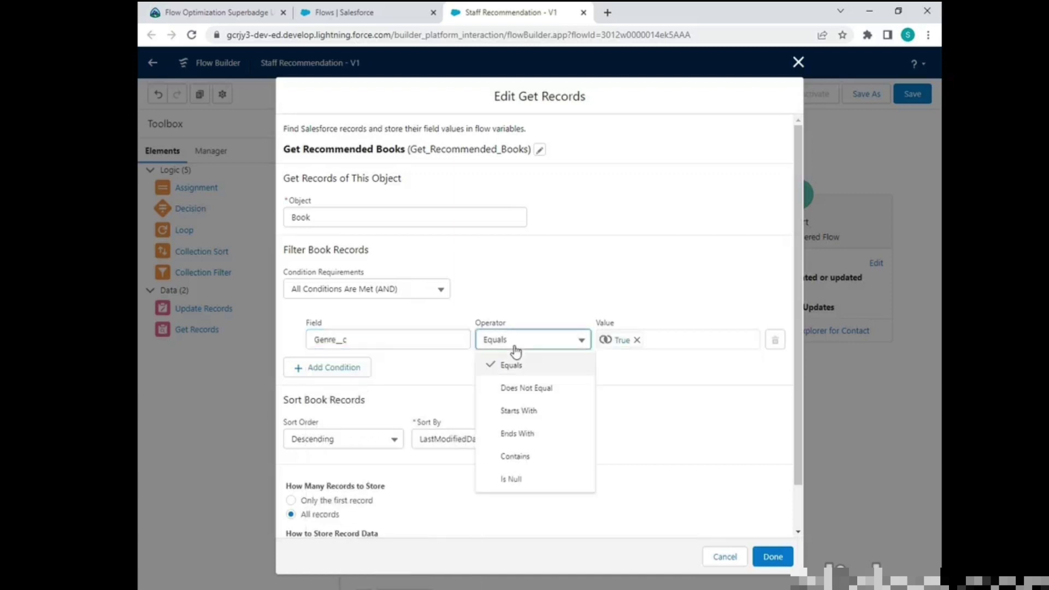
pyautogui.click(513, 480)
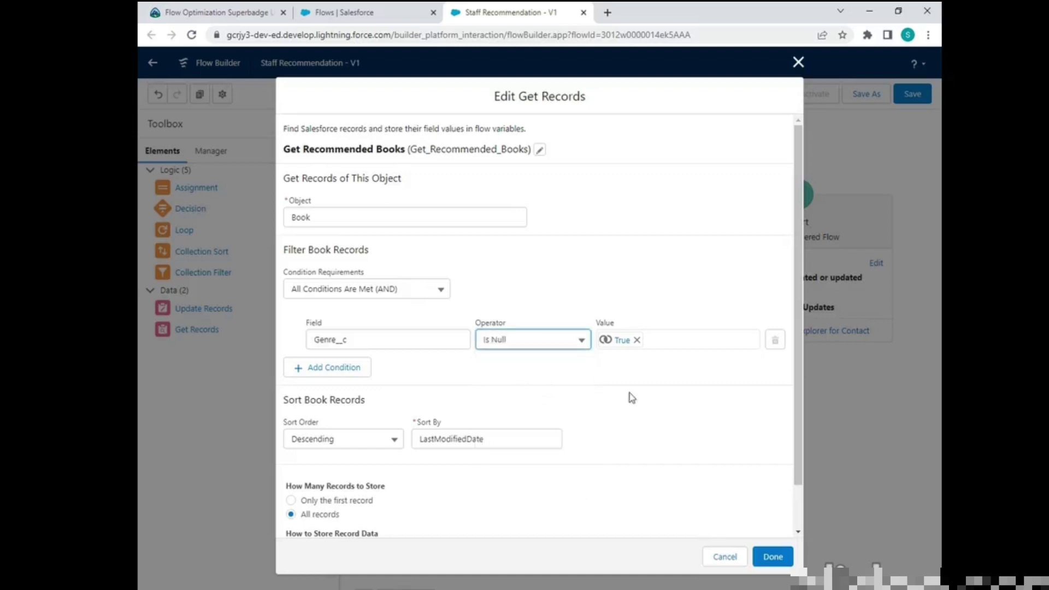
pyautogui.click(636, 340)
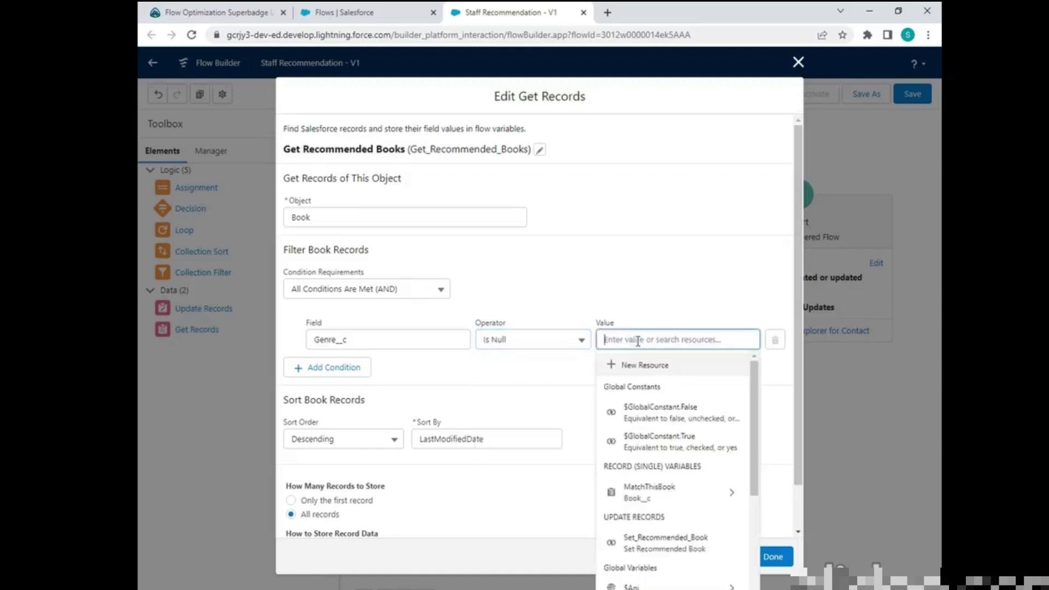
pyautogui.click(662, 410)
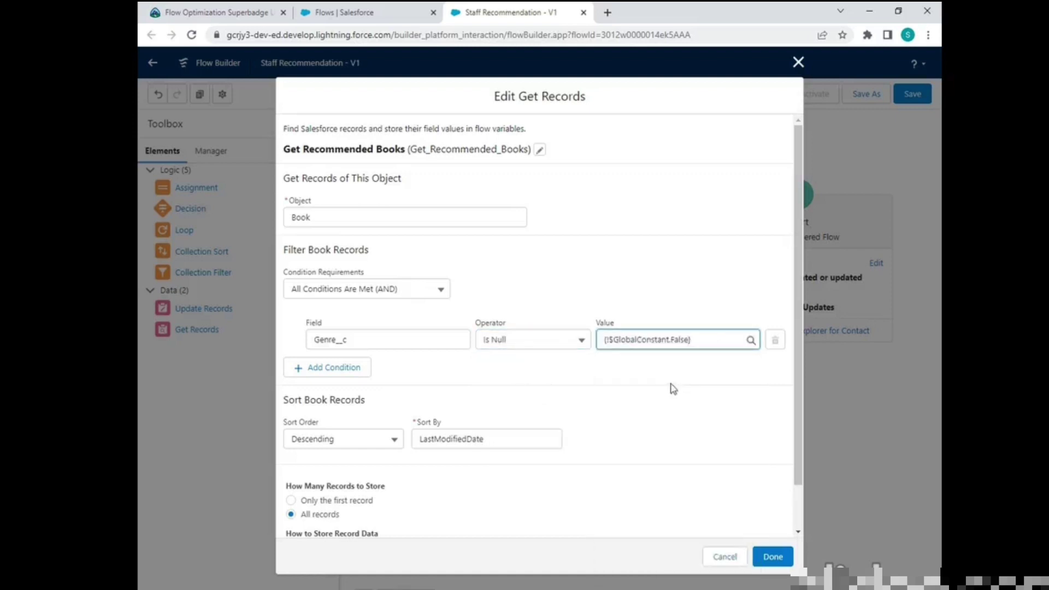
pyautogui.scroll(-1, 604, 400)
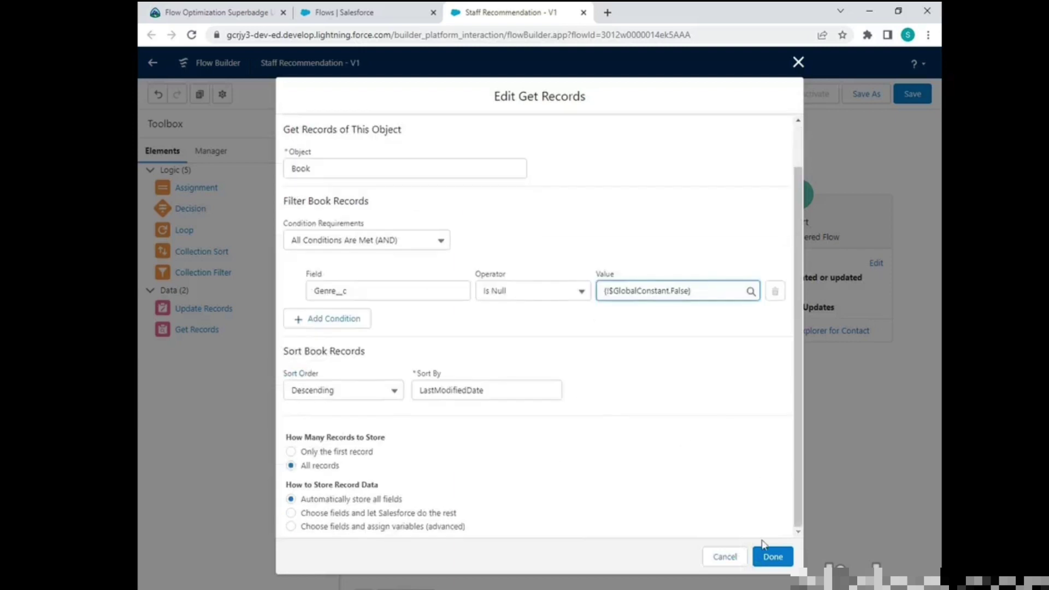
pyautogui.click(770, 558)
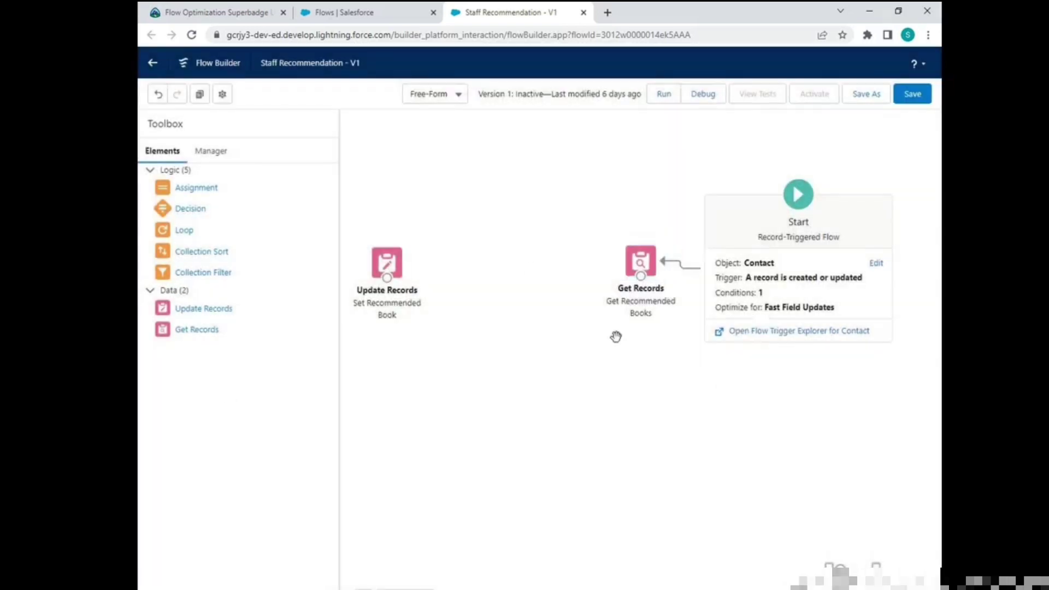
# Add a Collection Filter element labelled Match with Books from Get_Recommended_Books as its source collection
pyautogui.moveTo(199, 271); pyautogui.dragTo(497, 298)
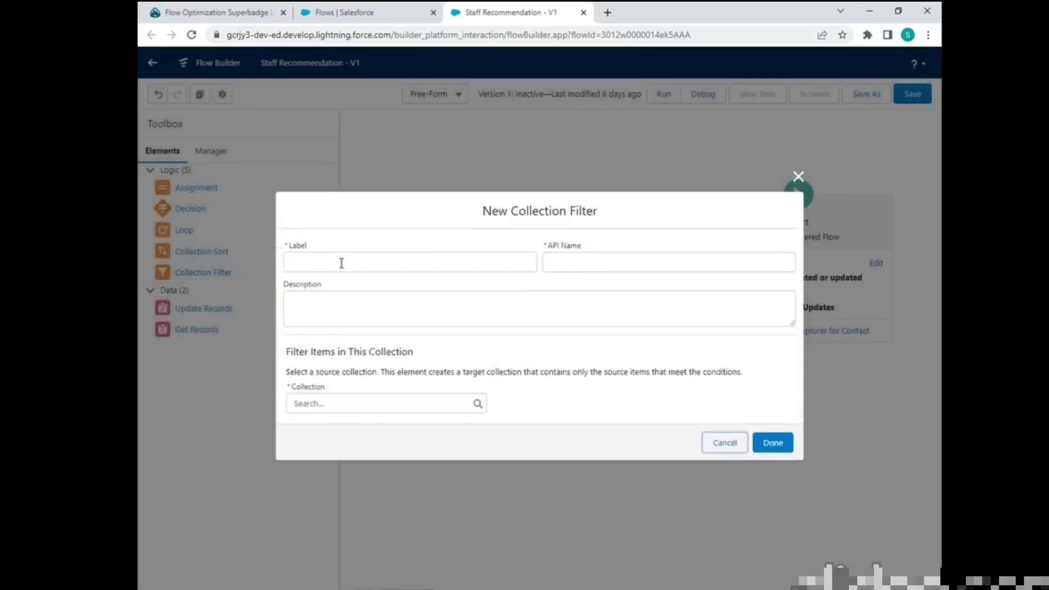
pyautogui.click(347, 266)
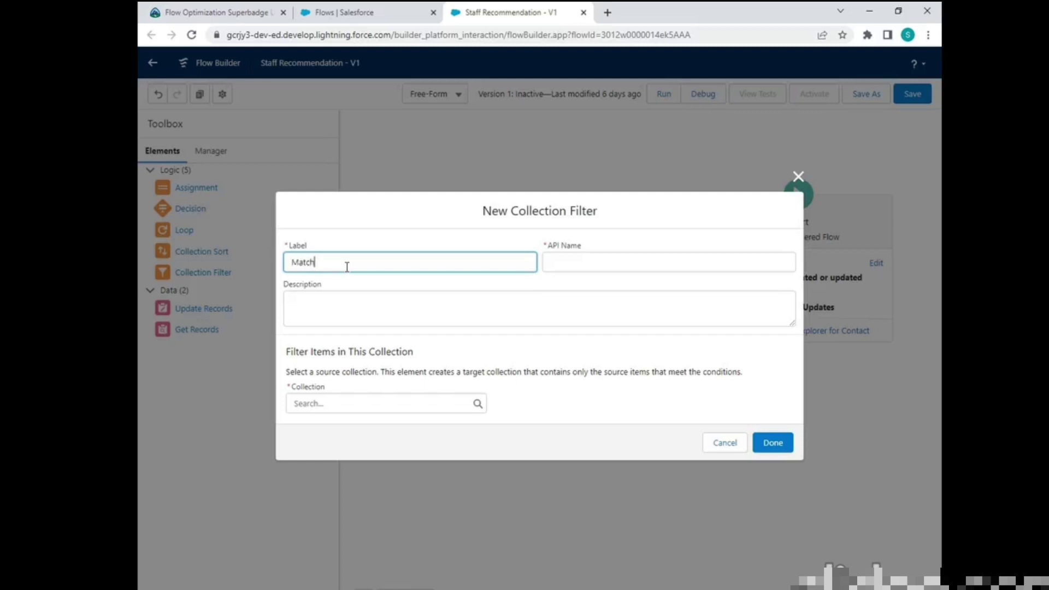
pyautogui.click(378, 406)
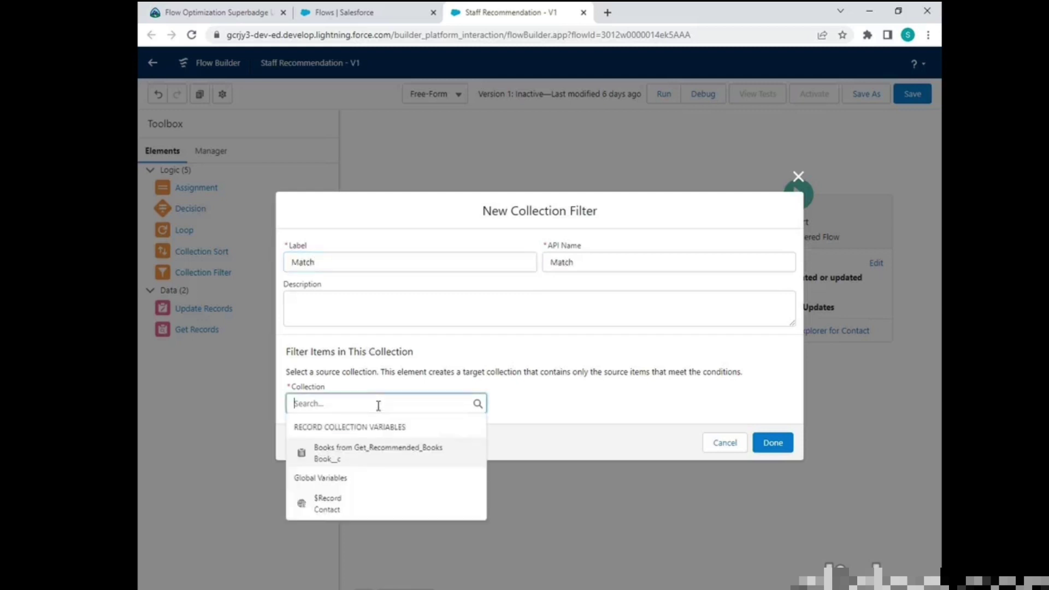
pyautogui.click(393, 457)
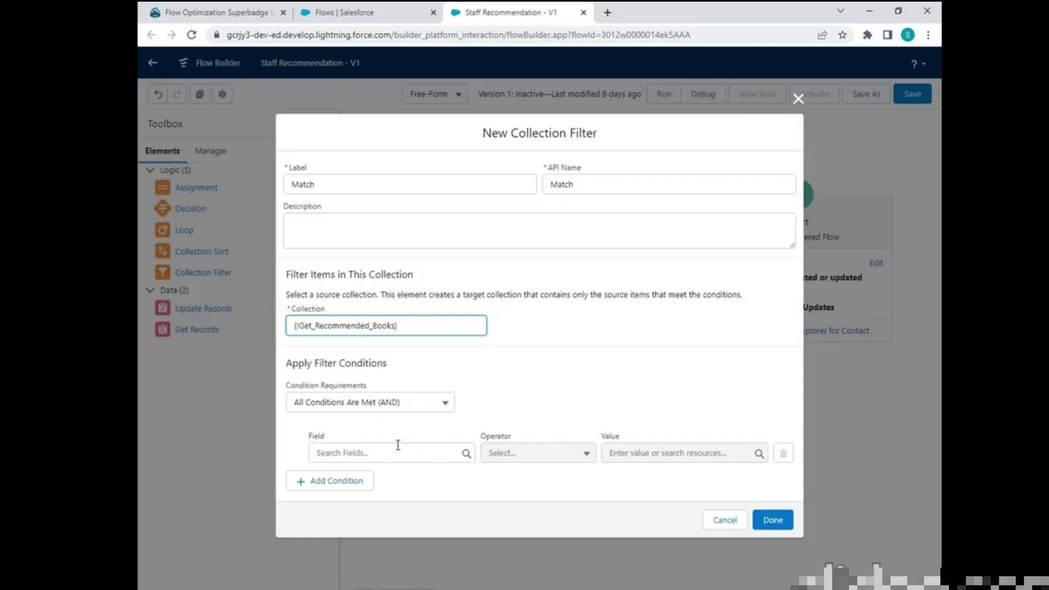
# Set the Match filter condition's field to Genre__c and its operator to Equals
pyautogui.click(397, 454)
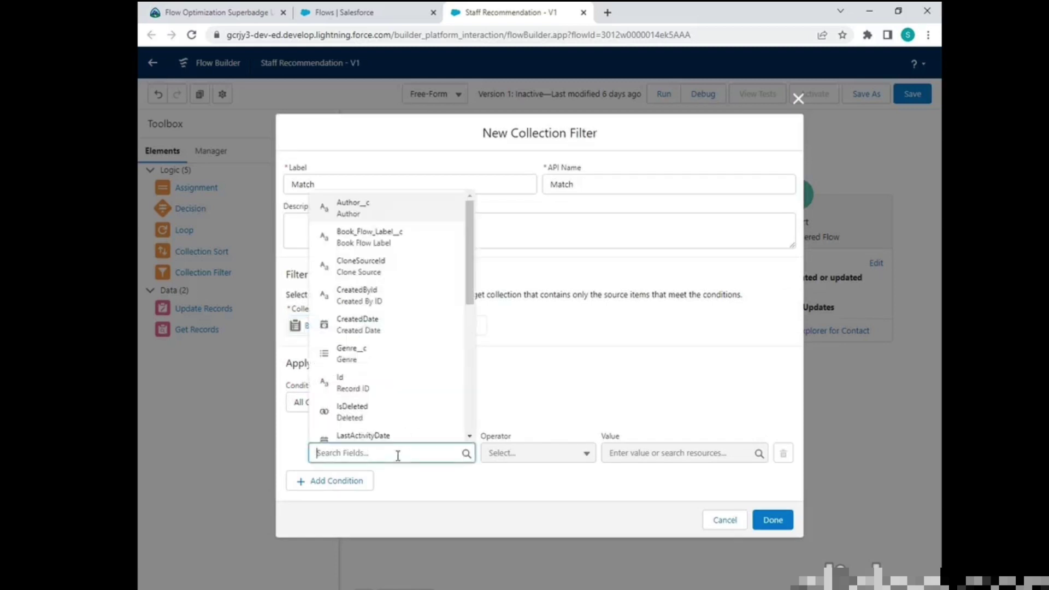
pyautogui.write('gen')
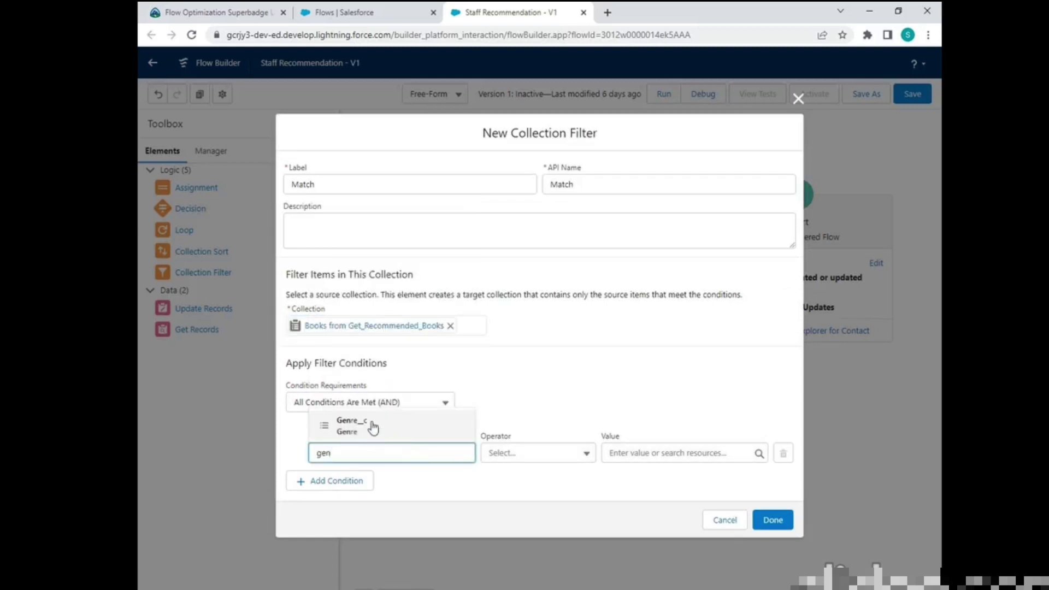
pyautogui.click(351, 426)
pyautogui.click(545, 464)
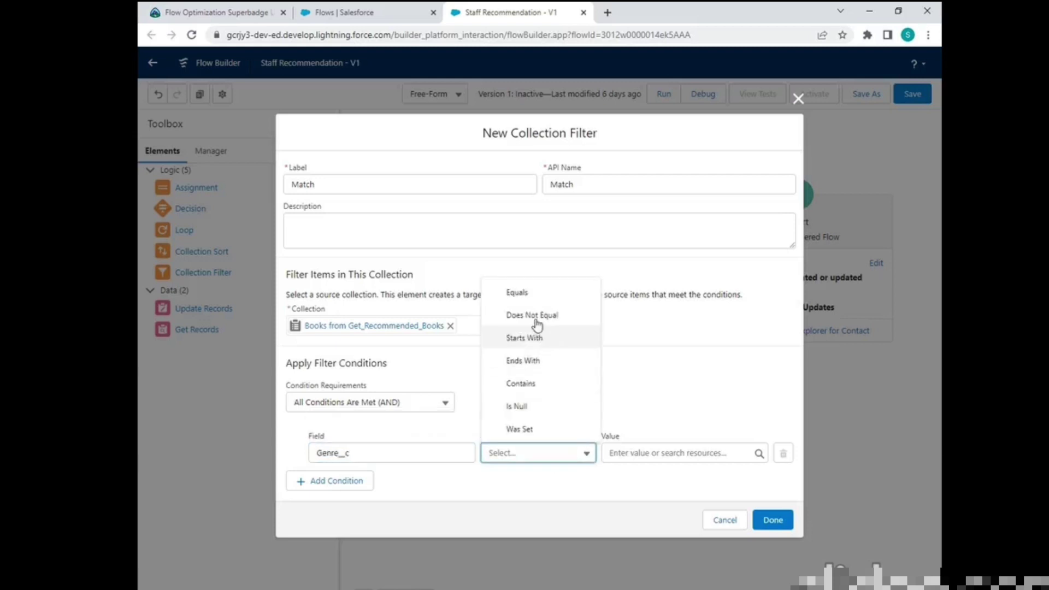
pyautogui.click(524, 298)
# Set the Genre__c condition's value to {!$Record.Favorite_Genre__c} and confirm the new Collection Filter
pyautogui.click(673, 453)
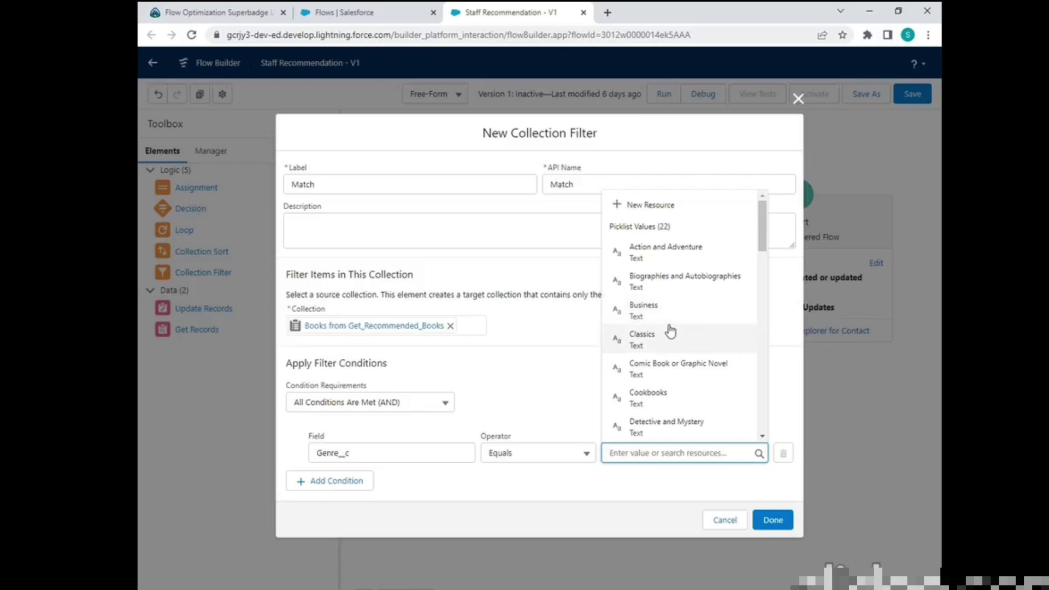
pyautogui.scroll(-7, 670, 330)
pyautogui.scroll(-5, 671, 331)
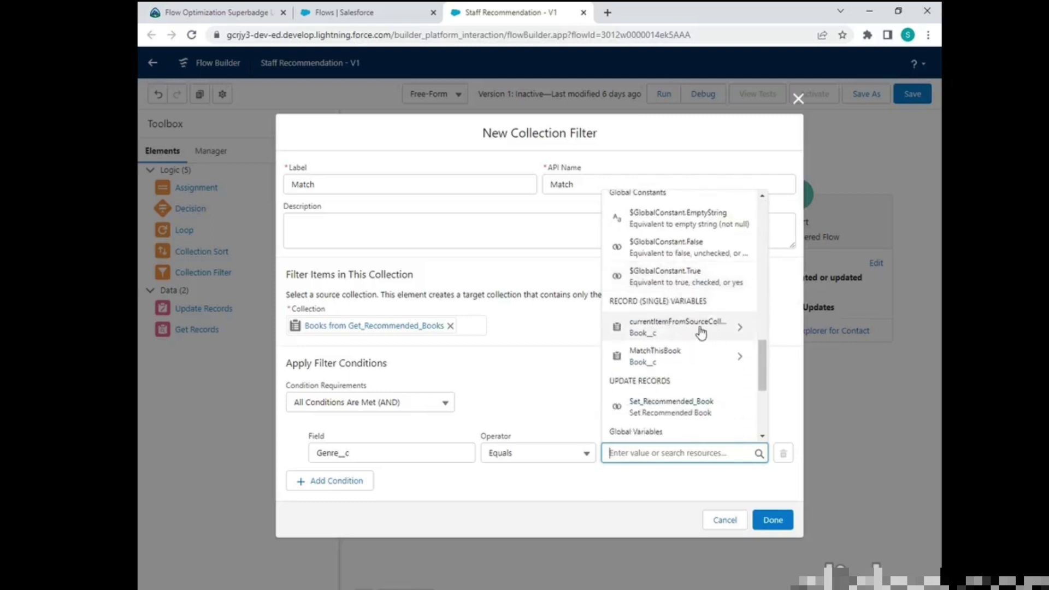
pyautogui.scroll(-2, 693, 332)
pyautogui.scroll(1, 693, 332)
pyautogui.scroll(12, 694, 332)
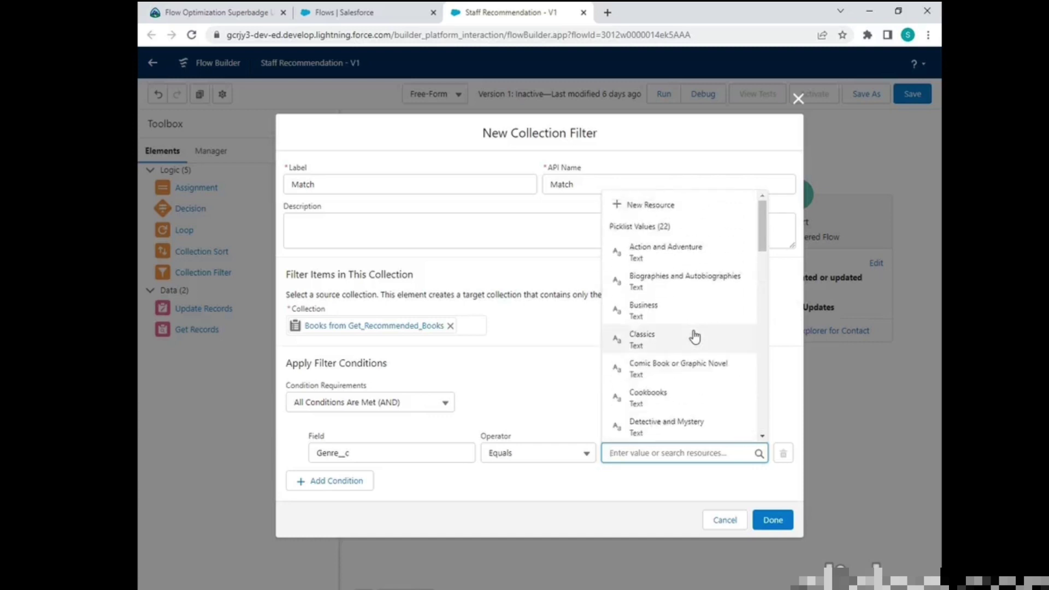
pyautogui.write('rec')
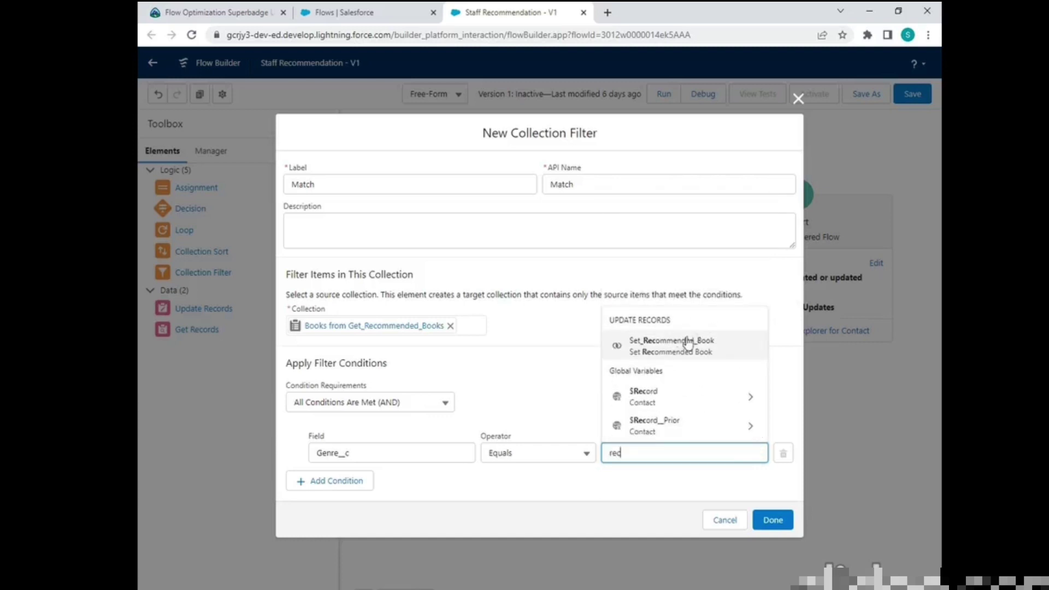
pyautogui.click(686, 400)
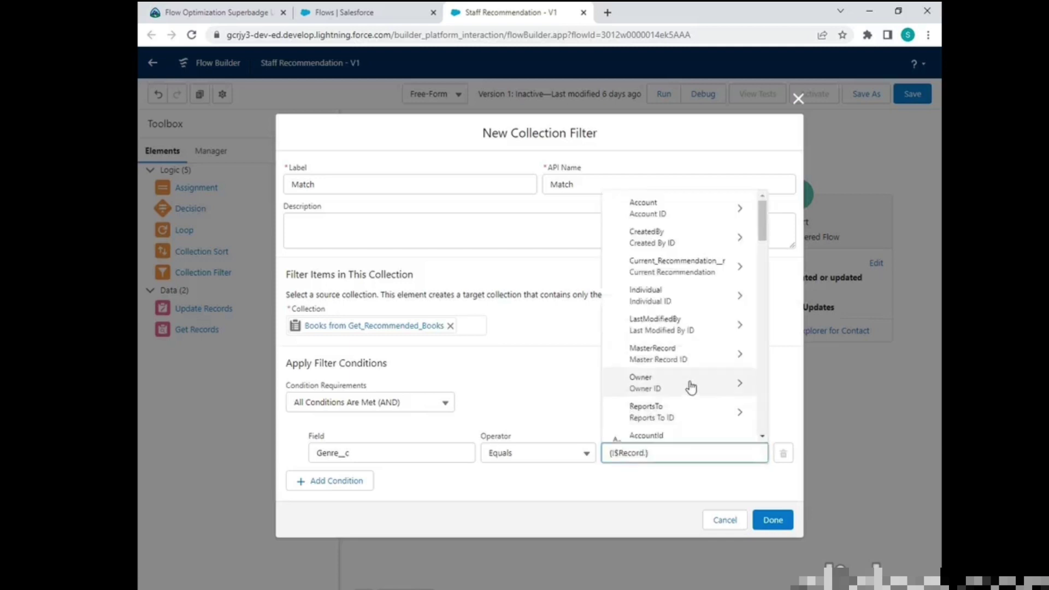
pyautogui.write('.f')
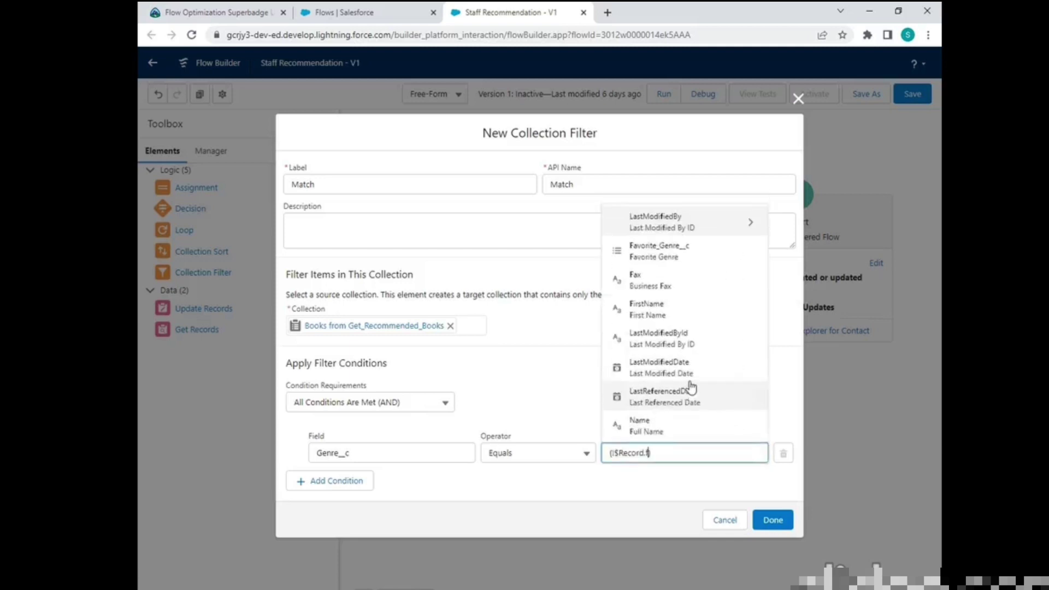
pyautogui.click(678, 261)
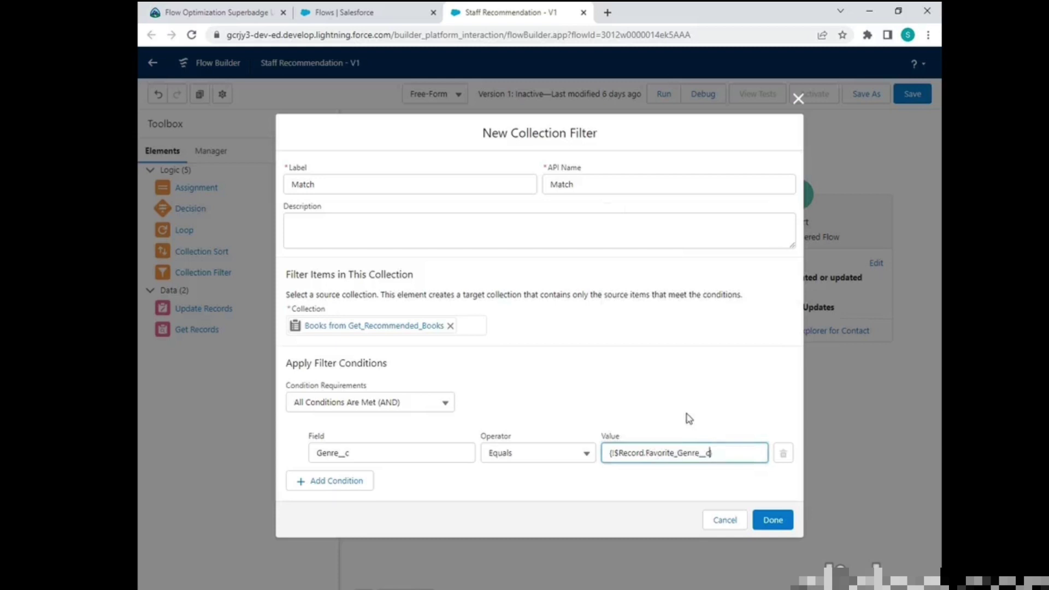
pyautogui.click(783, 521)
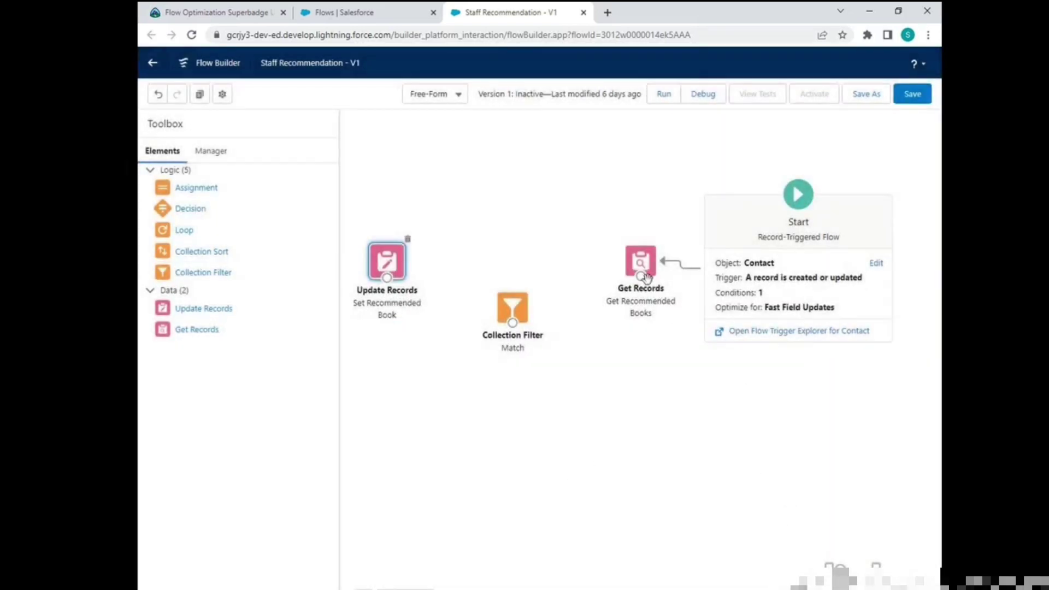
# Connect Get Recommended Books through the Match filter to Set Recommended Book, and save the flow
pyautogui.moveTo(645, 277); pyautogui.dragTo(389, 283)
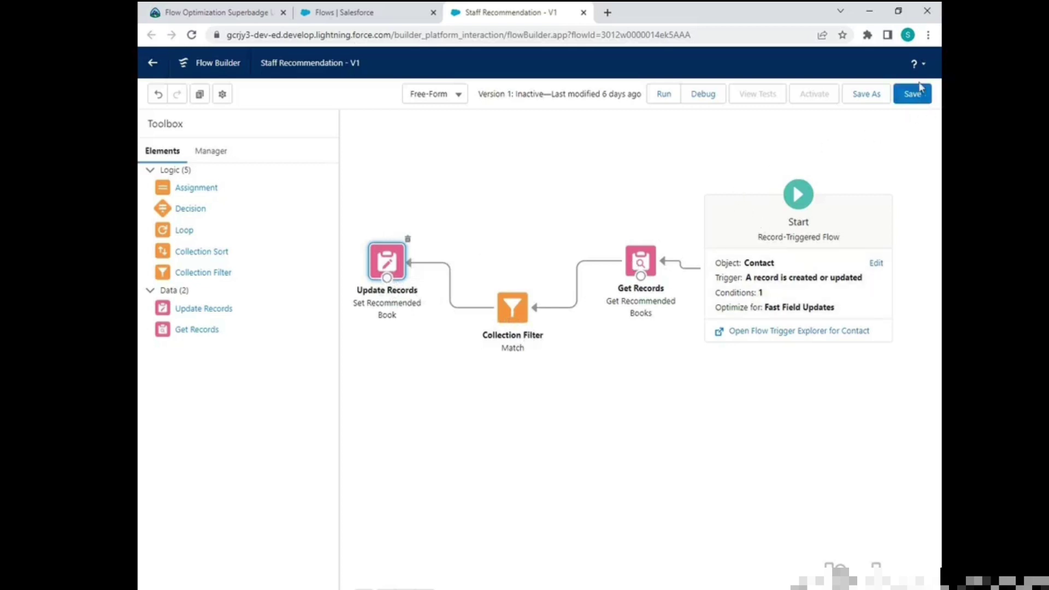
pyautogui.click(911, 97)
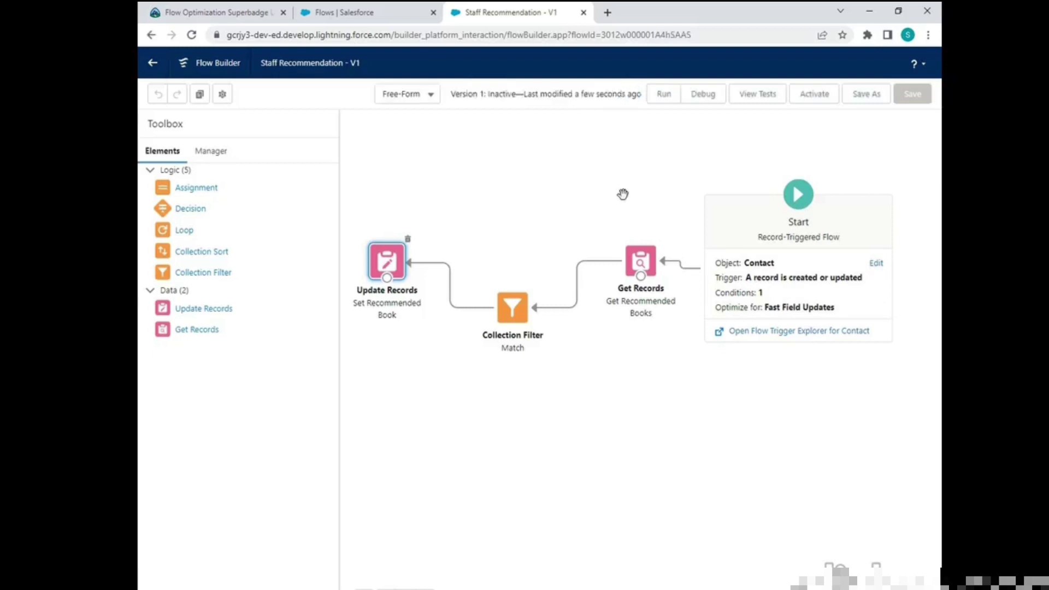
# Switch to the Trailhead superbadge page and check the Staff Recommendation flow challenge, accepting the terms
pyautogui.click(180, 11)
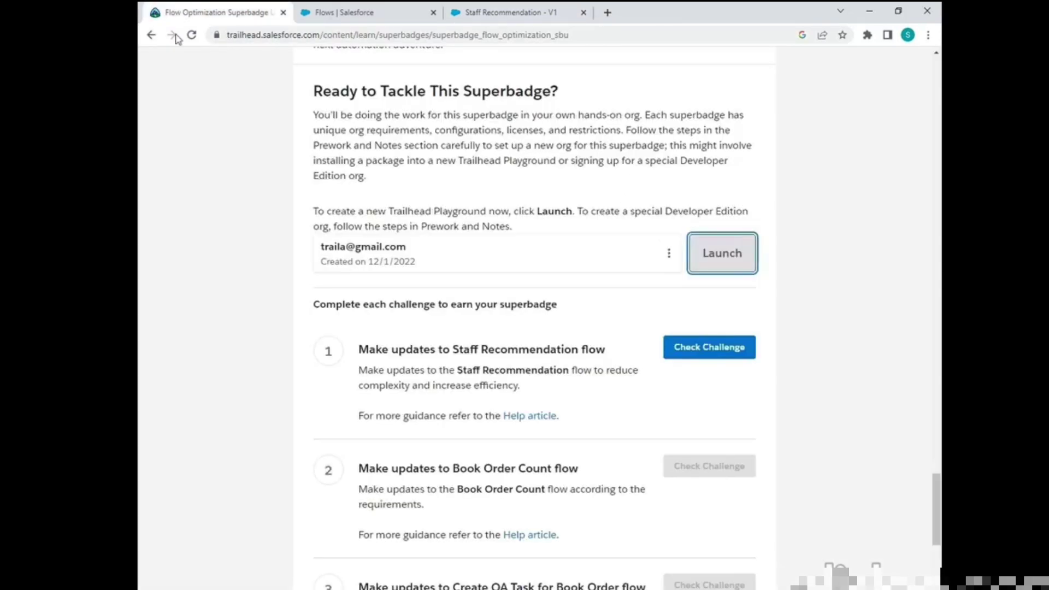
pyautogui.click(695, 349)
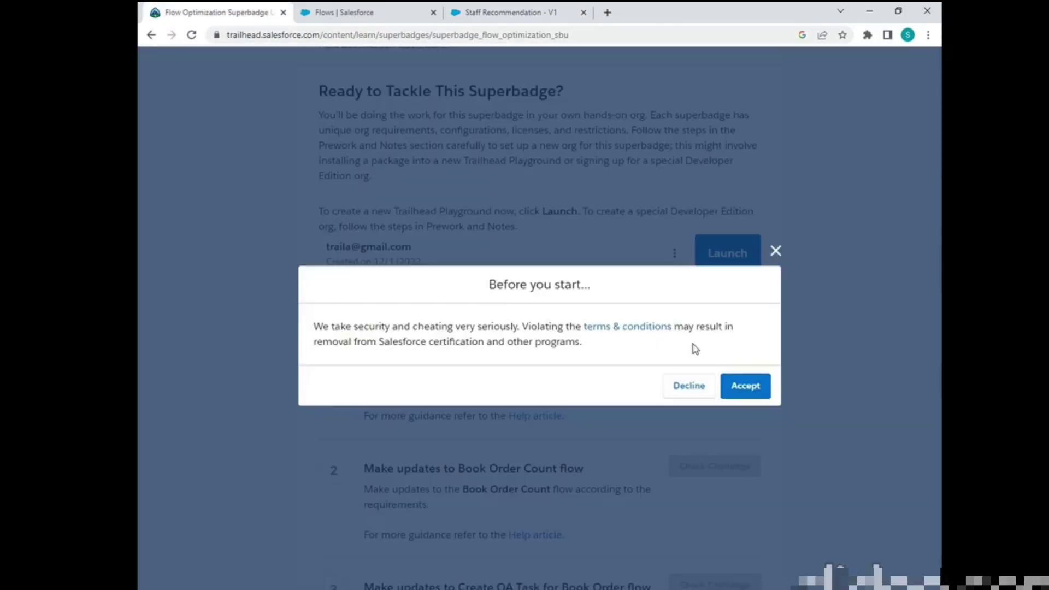
pyautogui.click(745, 387)
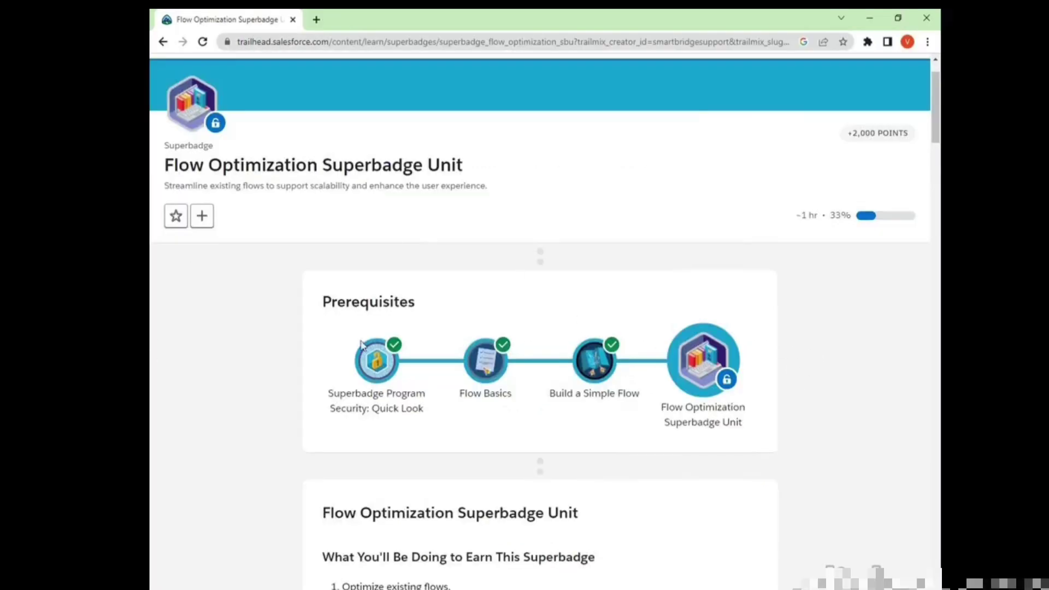
# Launch the hands-on org from the Ready to Tackle This Superbadge section of the Trailhead page
pyautogui.scroll(-20, 648, 443)
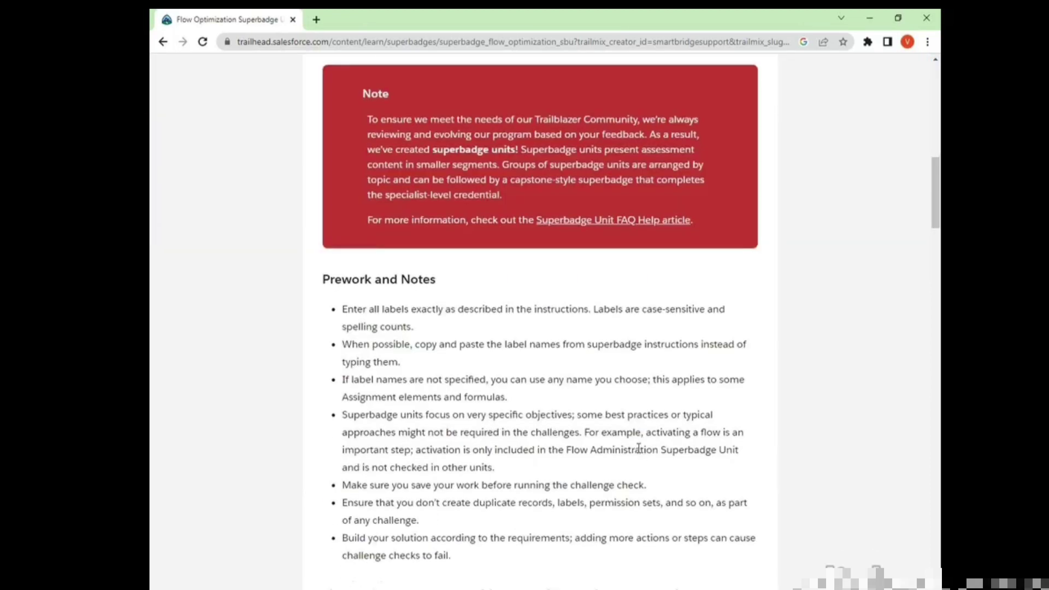
pyautogui.scroll(-20, 639, 448)
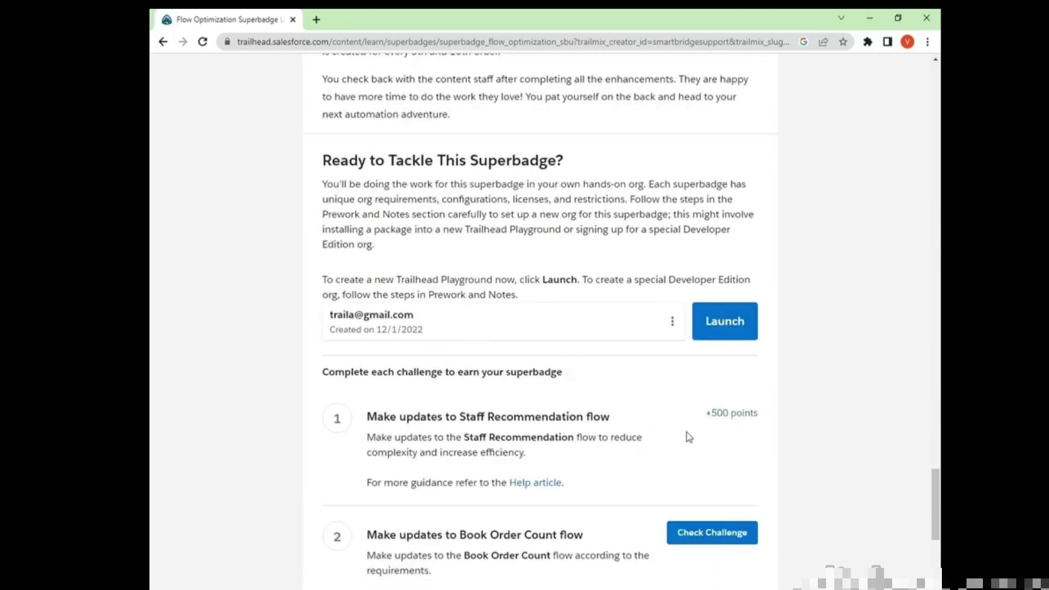
pyautogui.click(730, 322)
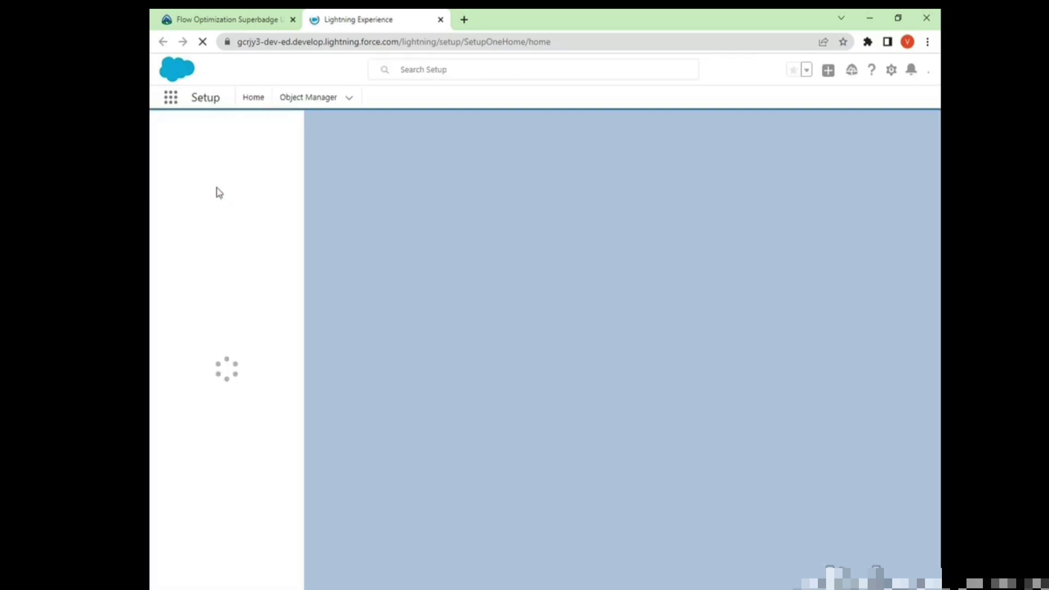
# Find Flows in Setup by searching for "flow" and open the Book Order Count flow
pyautogui.click(233, 135)
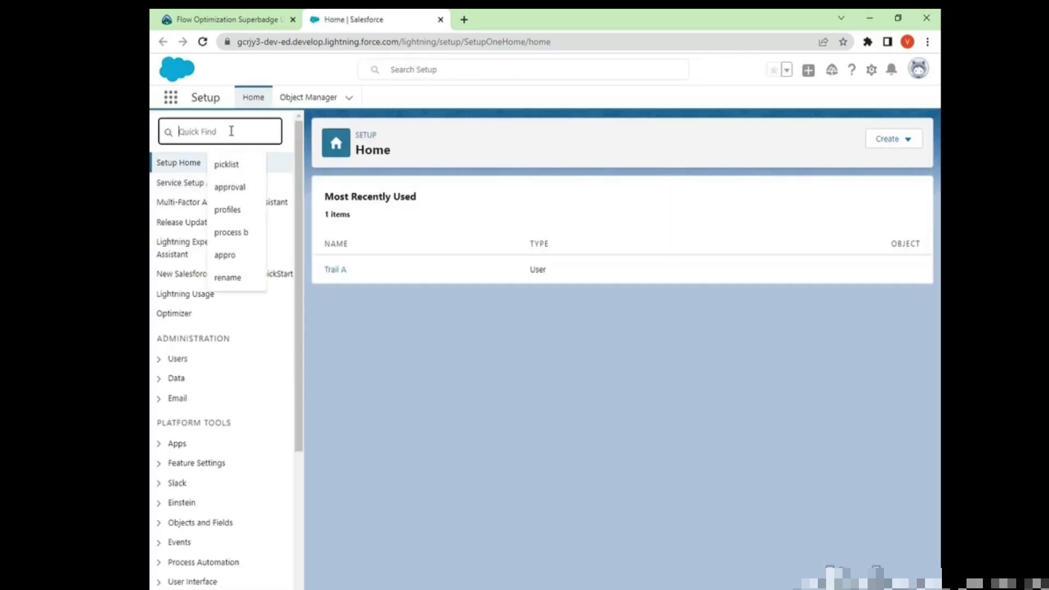
pyautogui.write('flow')
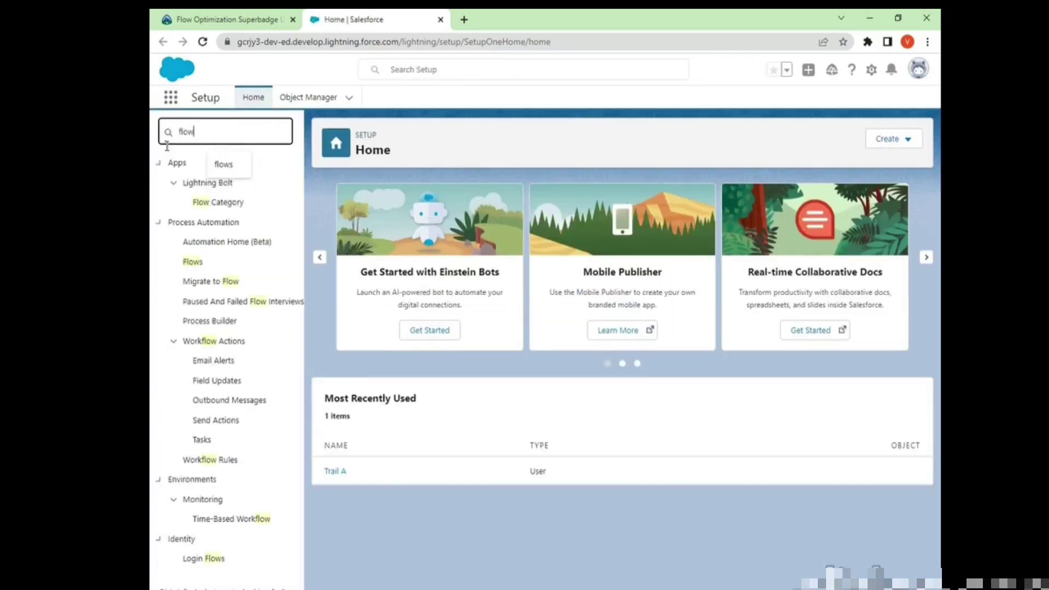
pyautogui.click(192, 263)
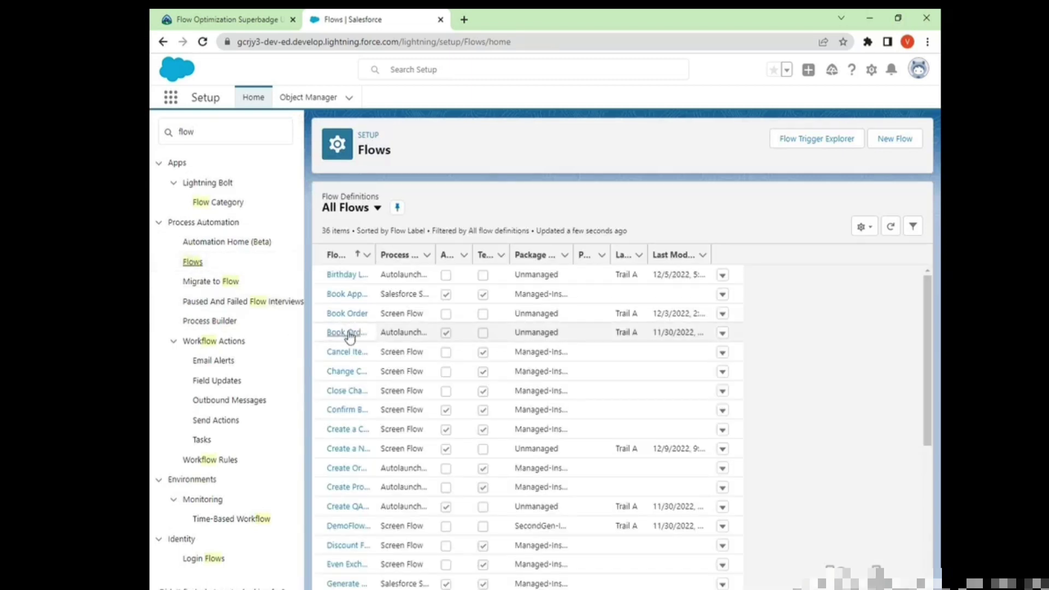
pyautogui.click(353, 335)
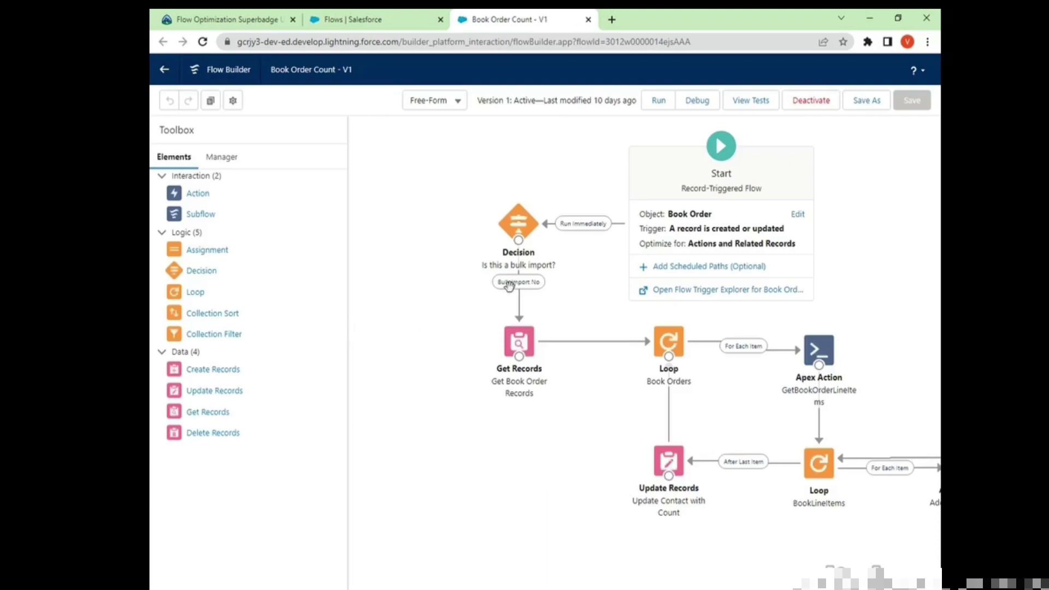
# Delete the "Is this a bulk import?" Decision and connect the Start element directly to Get Book Order Records
pyautogui.click(517, 220)
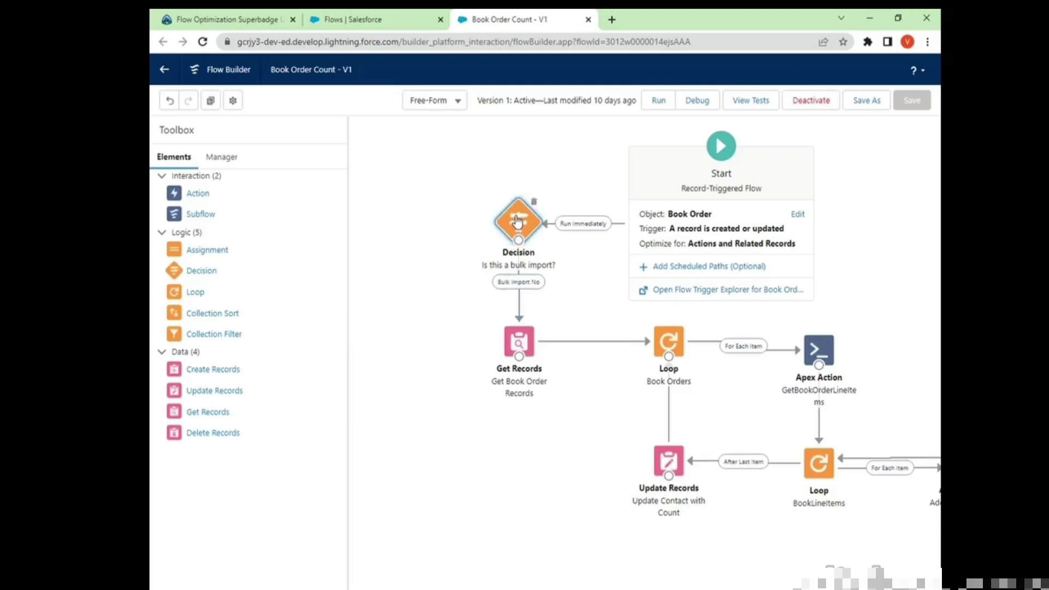
pyautogui.click(534, 201)
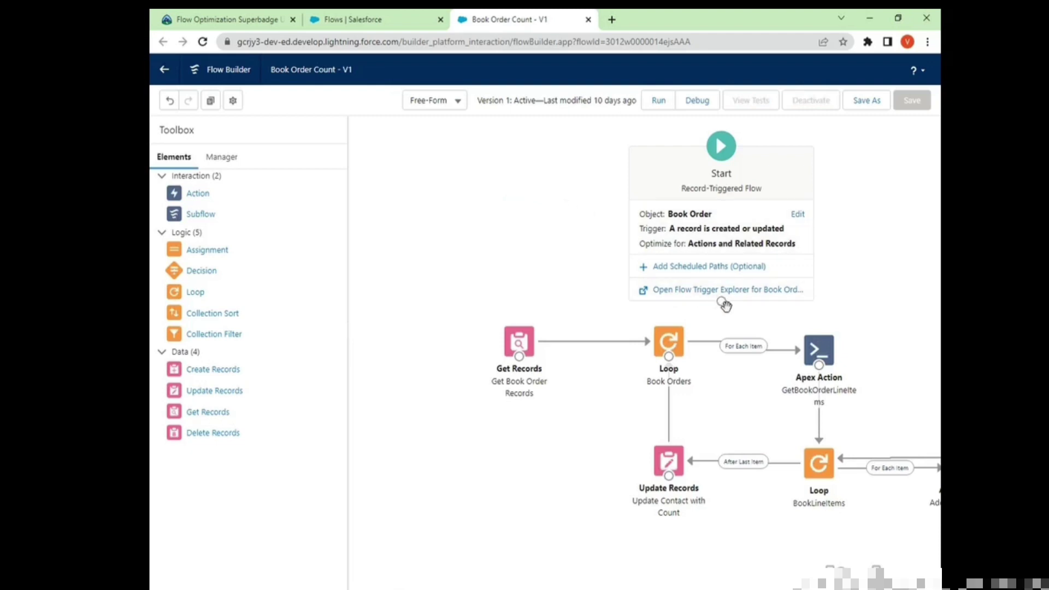
pyautogui.moveTo(721, 306); pyautogui.dragTo(522, 273)
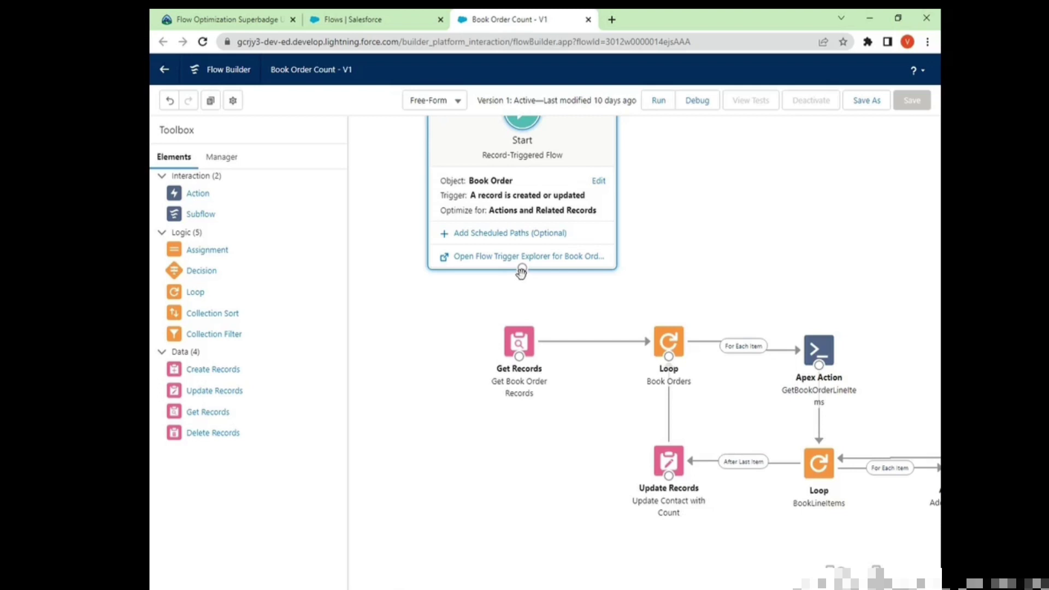
pyautogui.moveTo(521, 271); pyautogui.dragTo(523, 362)
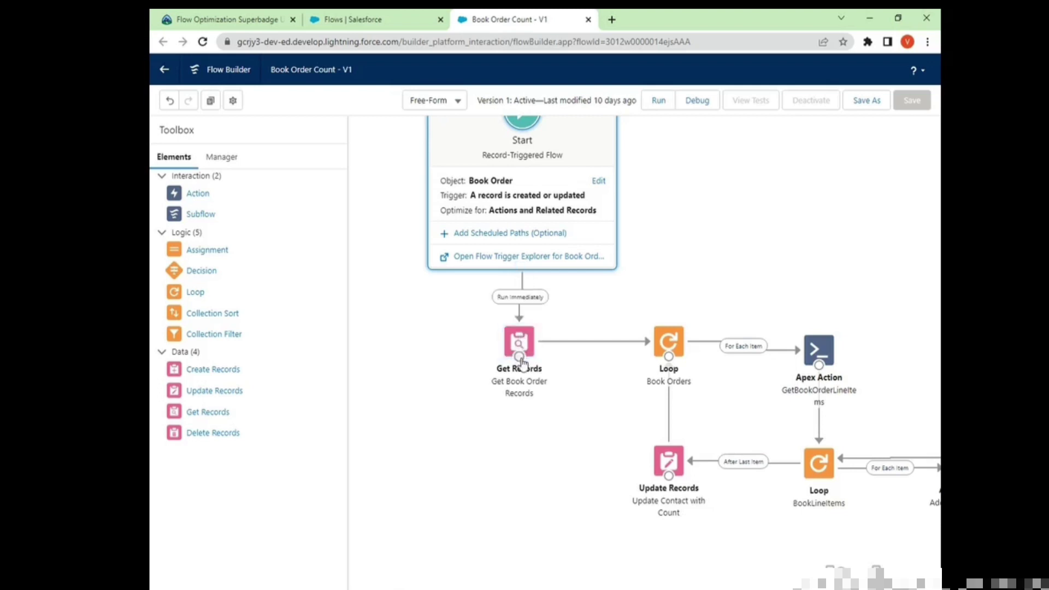
# Add an entry condition to the Start element, with all conditions met (AND), requiring Imported__c Equals $GlobalConstant.False
pyautogui.click(597, 183)
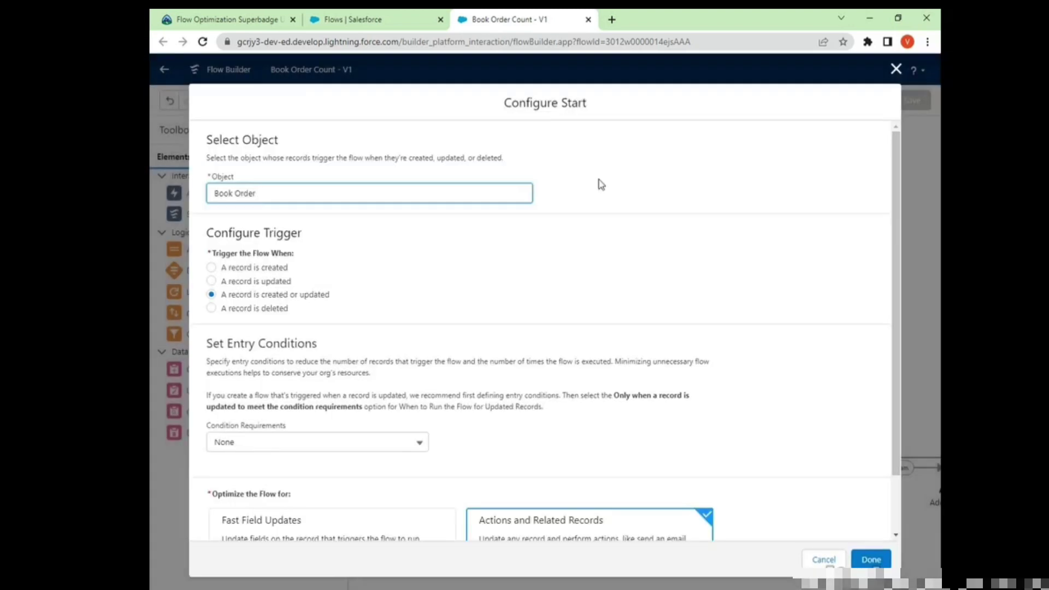
pyautogui.scroll(-2, 481, 334)
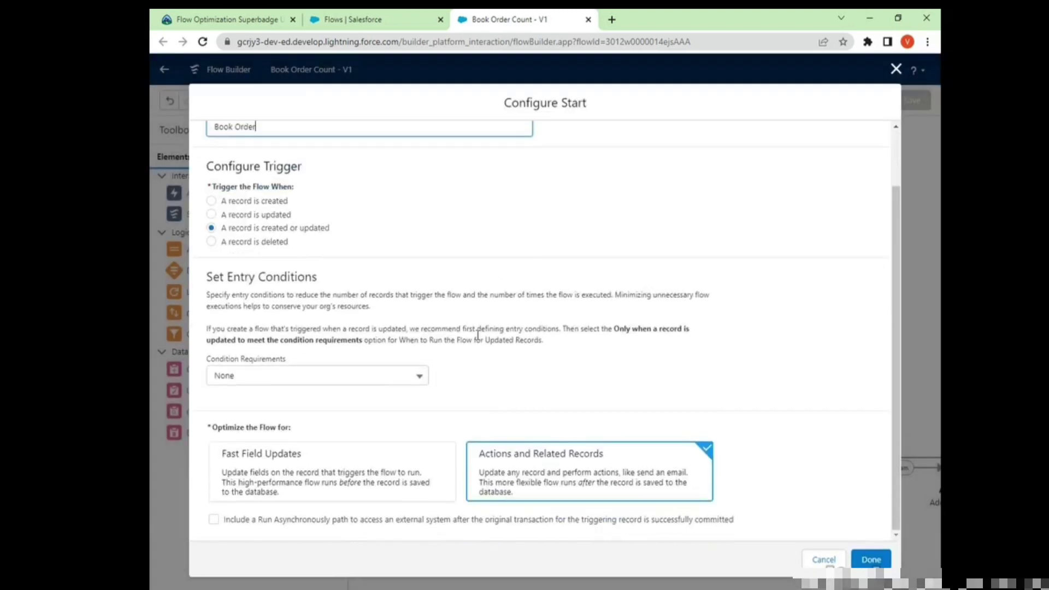
pyautogui.click(216, 381)
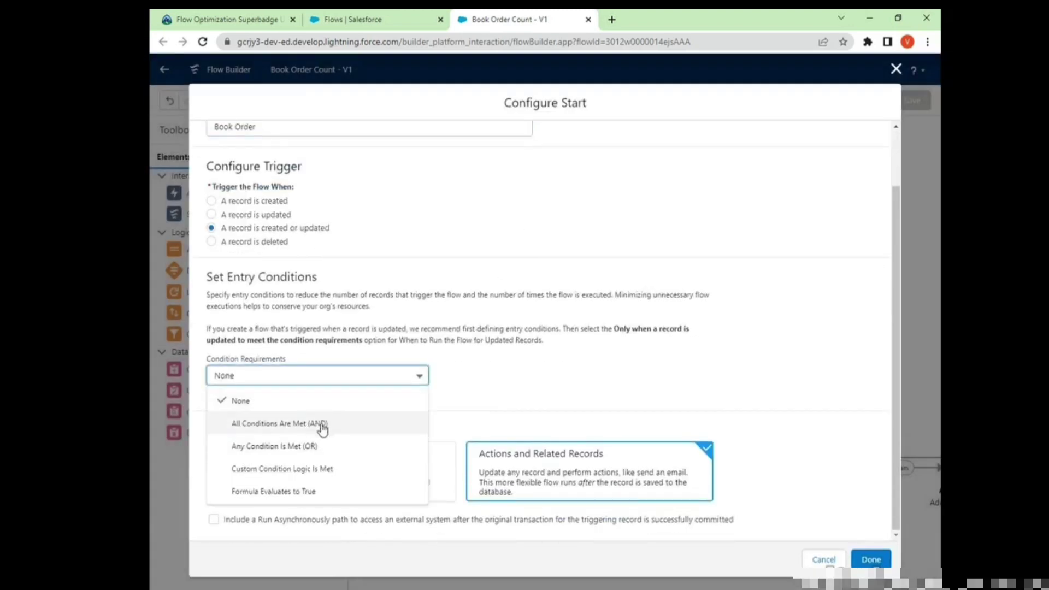
pyautogui.click(320, 424)
pyautogui.click(337, 426)
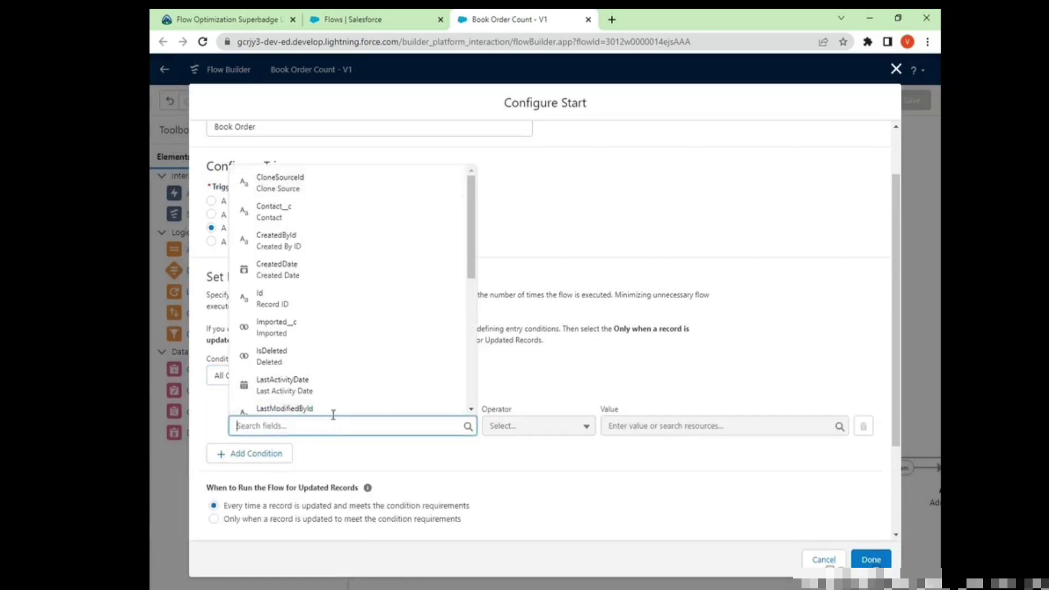
pyautogui.click(281, 329)
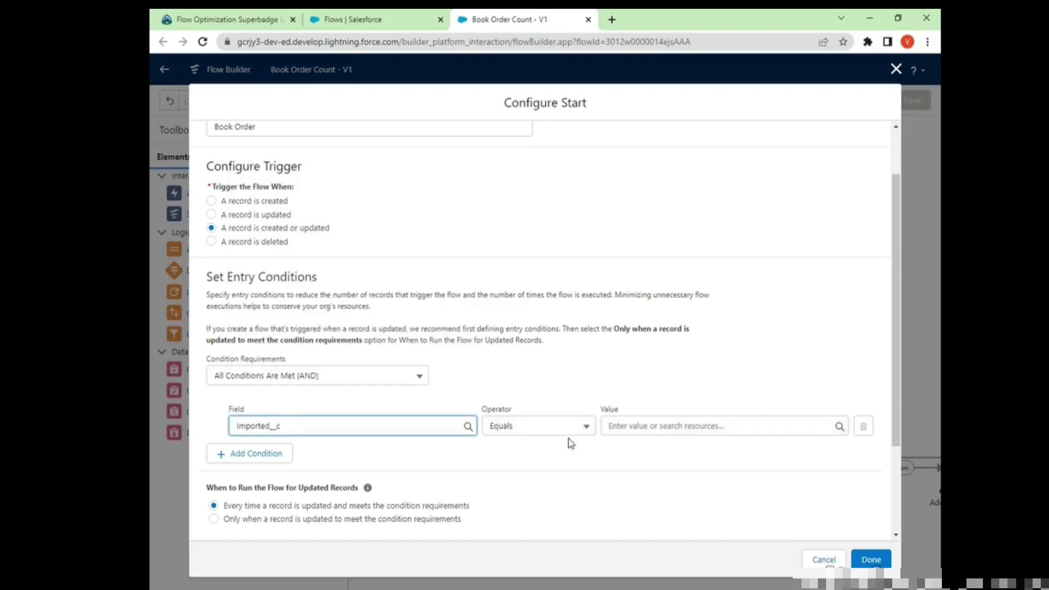
pyautogui.click(661, 424)
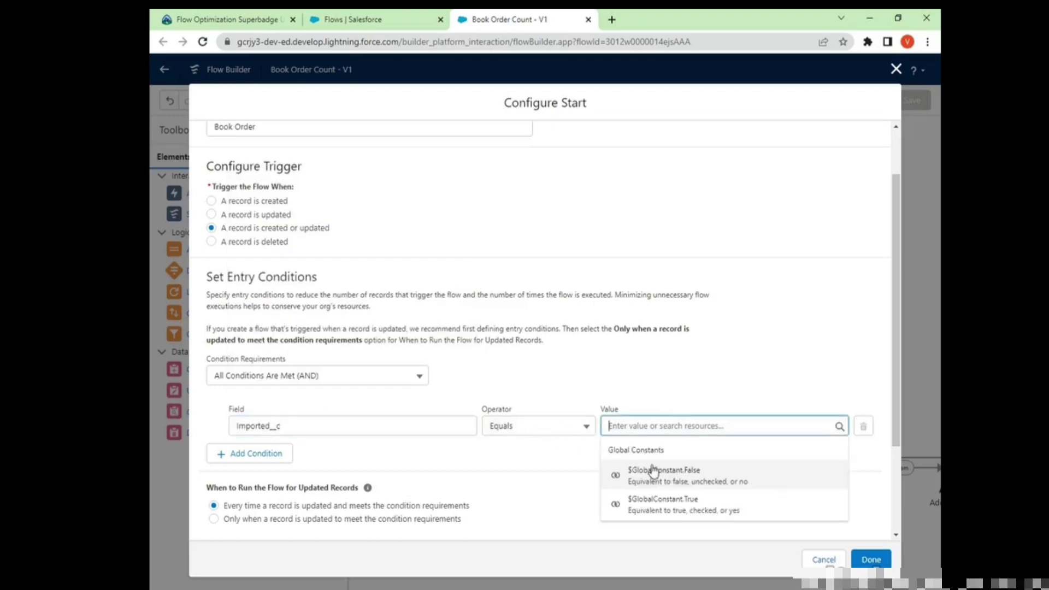
pyautogui.click(671, 479)
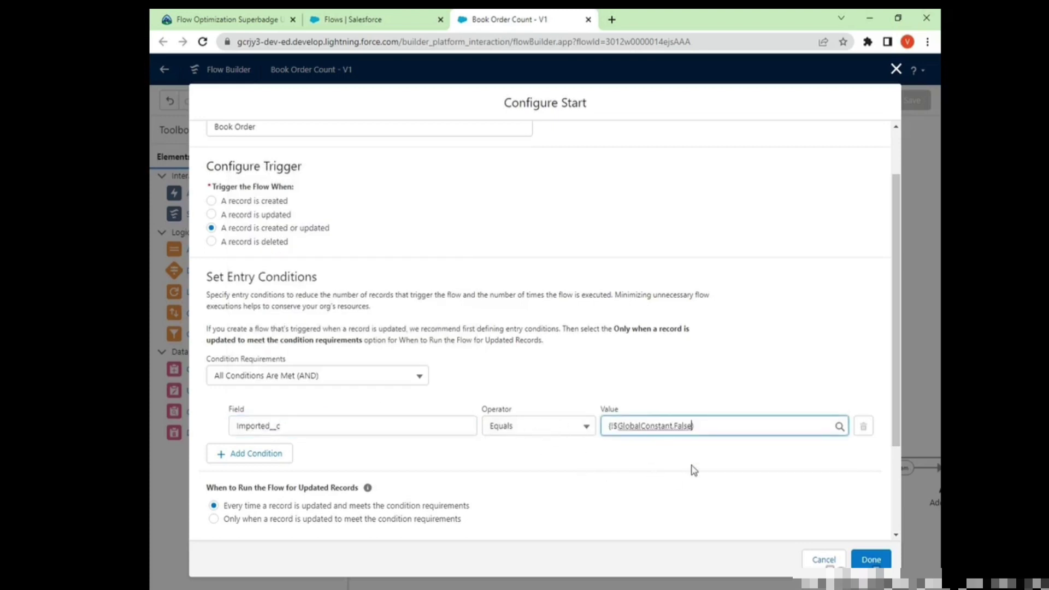
pyautogui.click(693, 466)
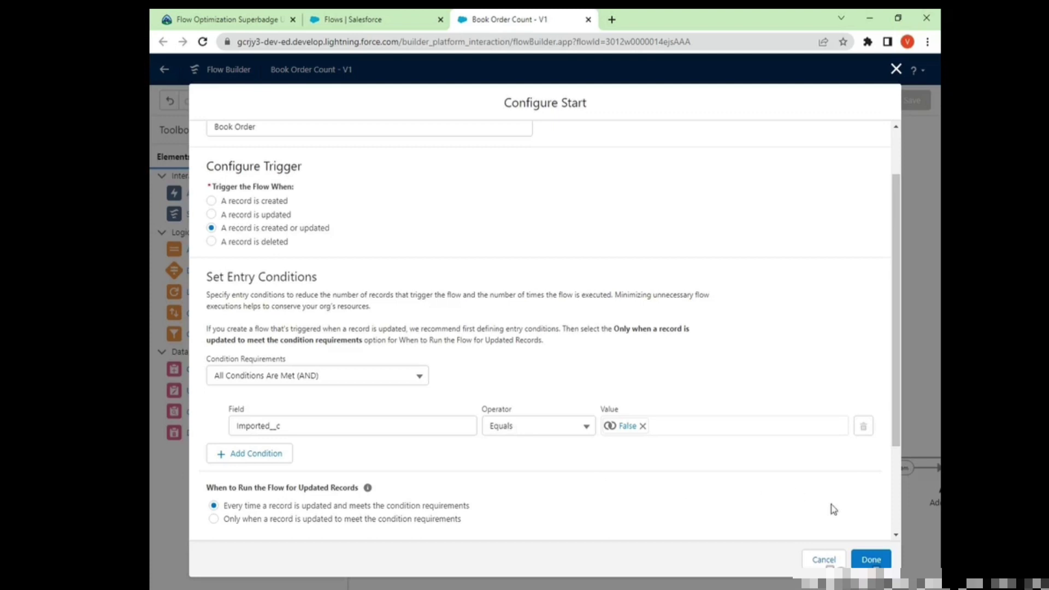
pyautogui.click(872, 556)
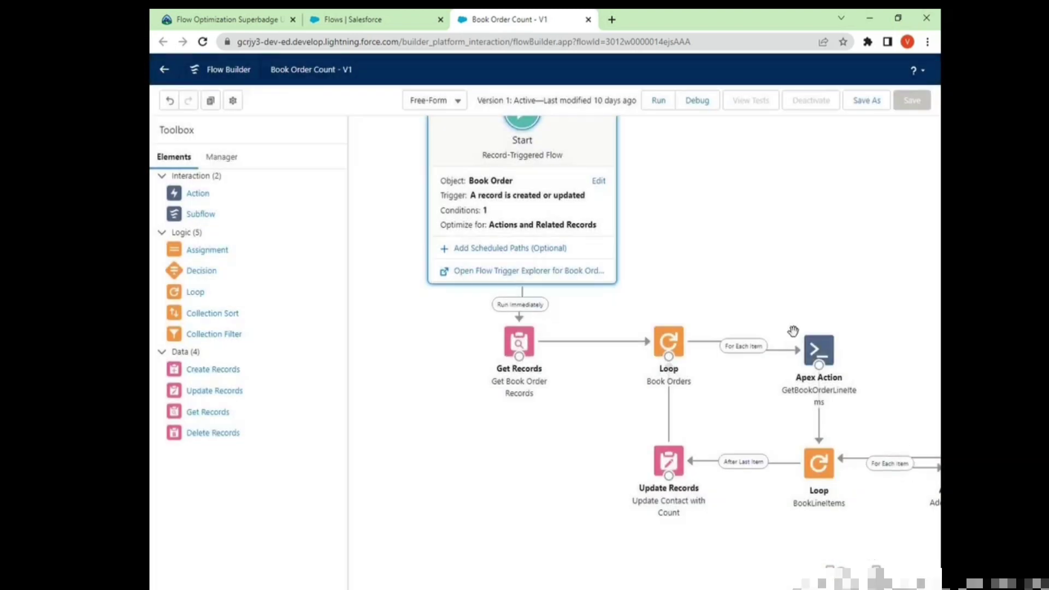
# Create a new flow resource of type Formula
pyautogui.click(226, 158)
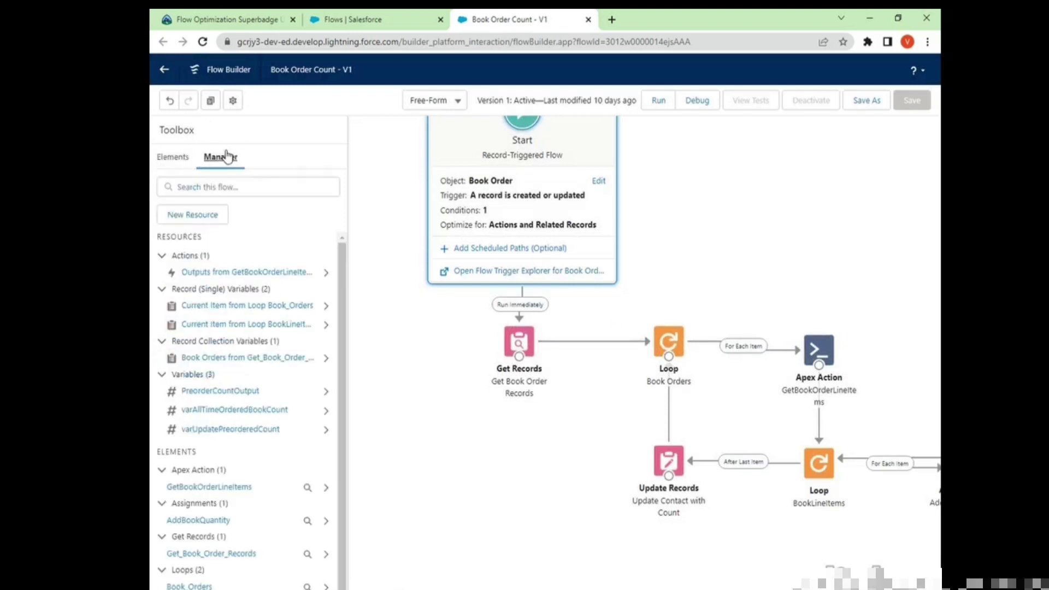
pyautogui.click(194, 215)
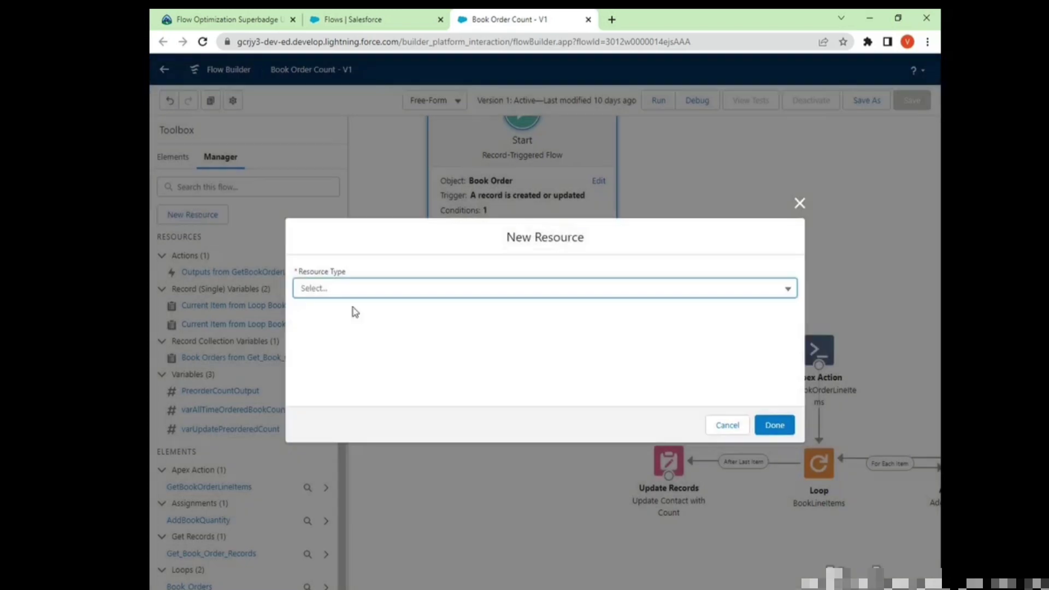
pyautogui.click(358, 288)
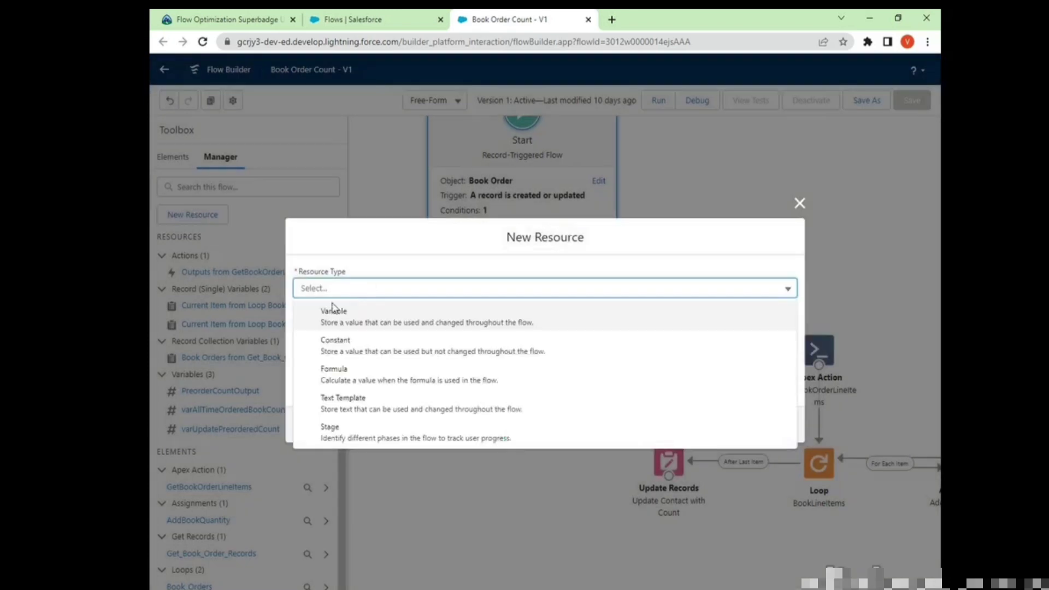
pyautogui.click(342, 375)
pyautogui.click(342, 253)
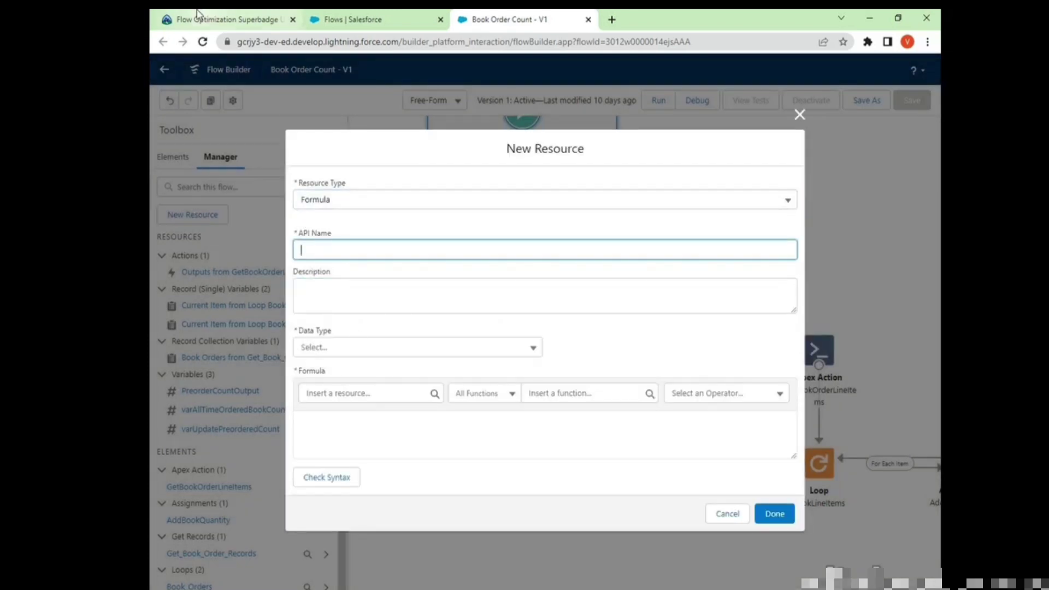
# Copy "Preordered Book Count" from the Trailhead page's Preorder Campaign section and use it, without spaces, as the formula's API name: PreorderedBookCount
pyautogui.click(224, 19)
pyautogui.scroll(6, 456, 310)
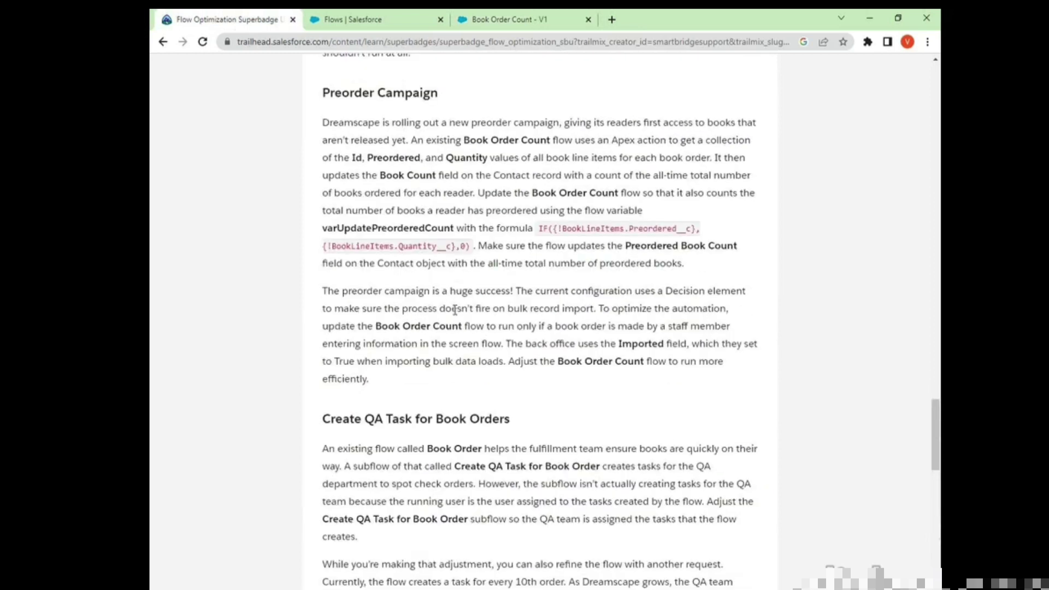
pyautogui.scroll(2, 455, 311)
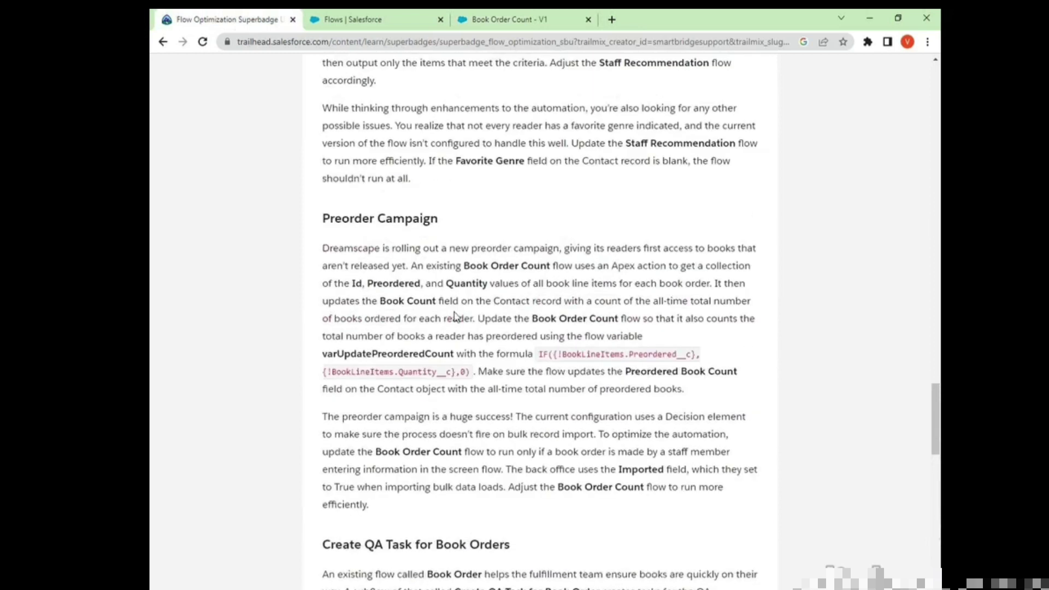
pyautogui.moveTo(627, 373); pyautogui.dragTo(739, 374)
pyautogui.hotkey('ctrl', 'c')
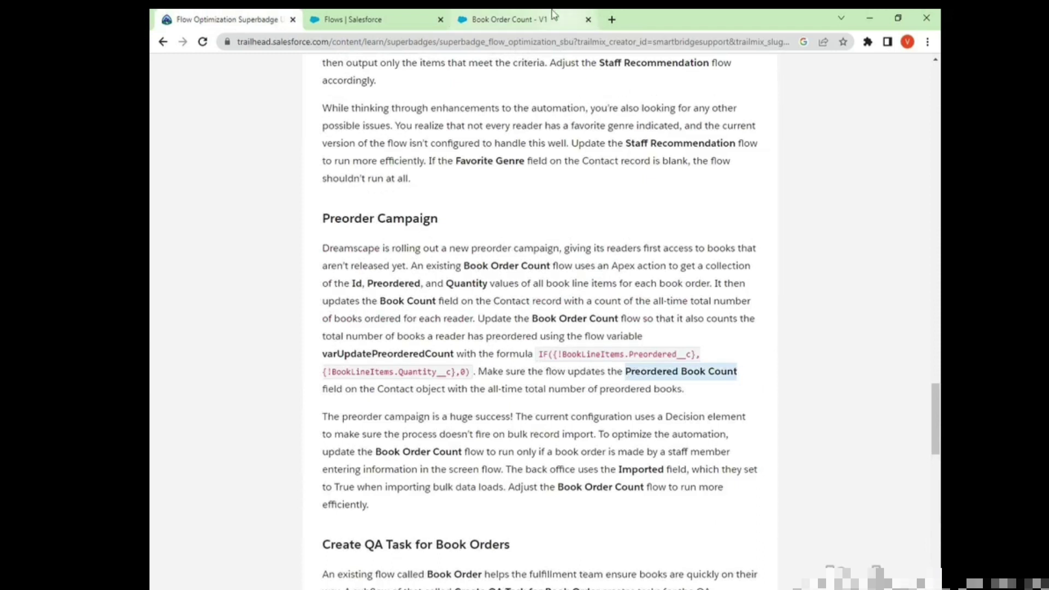
pyautogui.click(505, 19)
pyautogui.hotkey('ctrl', 'v')
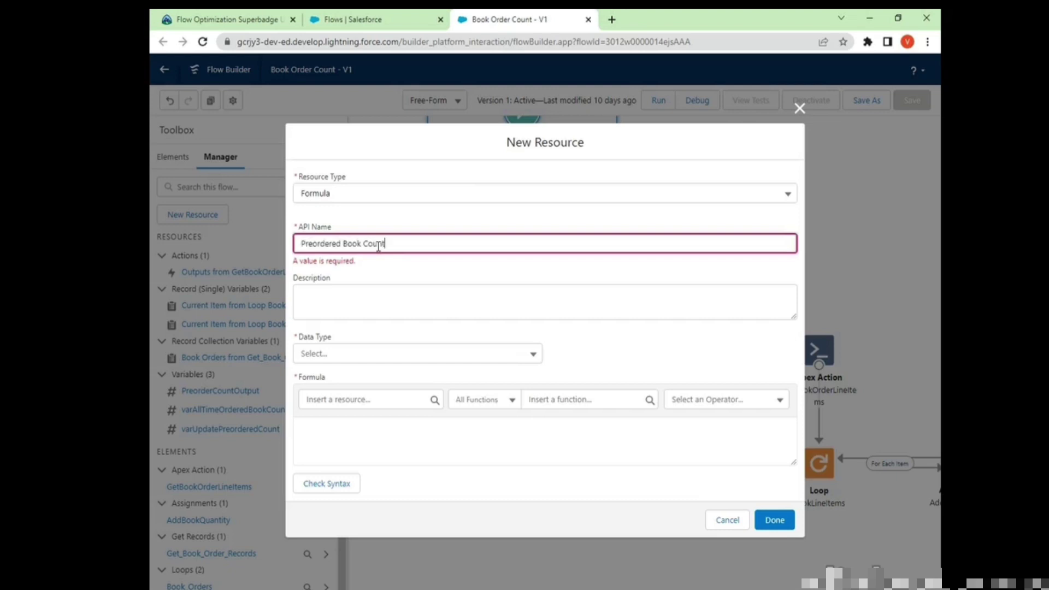
pyautogui.click(387, 227)
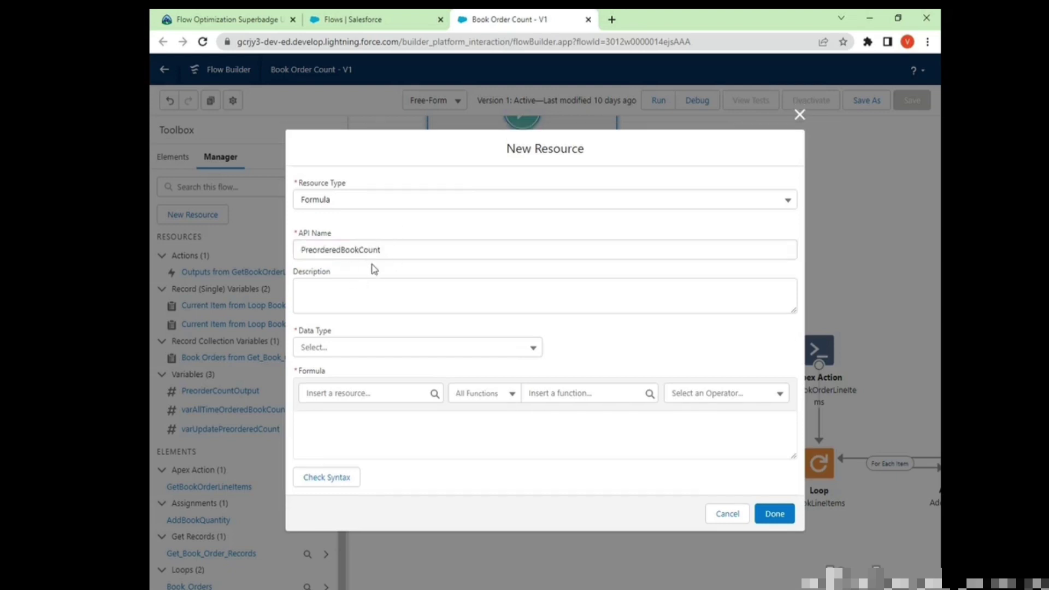
# Set the formula's data type to Number with 0 decimal places
pyautogui.click(327, 350)
pyautogui.click(335, 394)
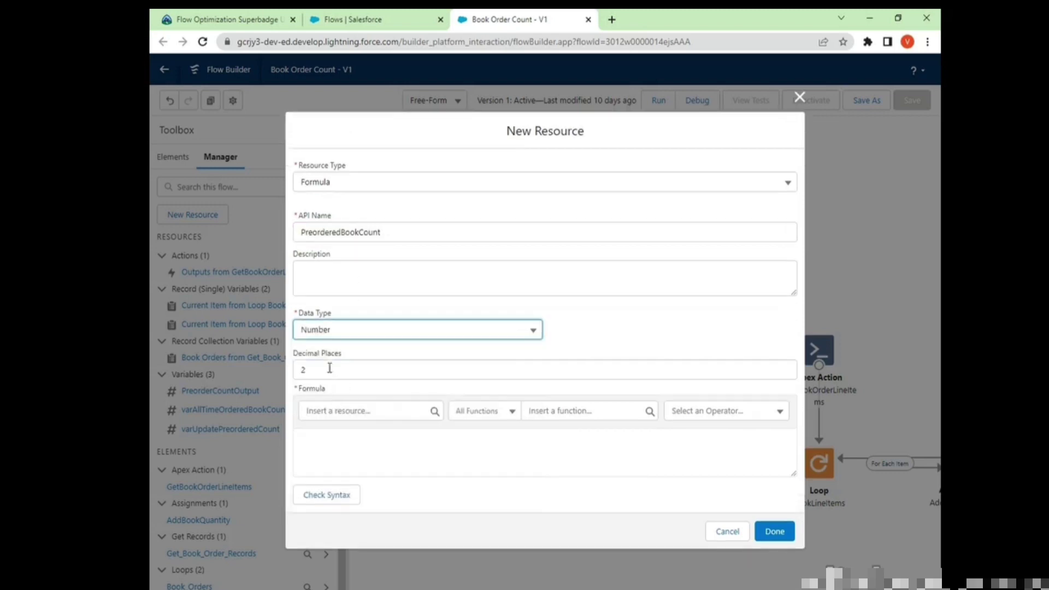
pyautogui.click(329, 368)
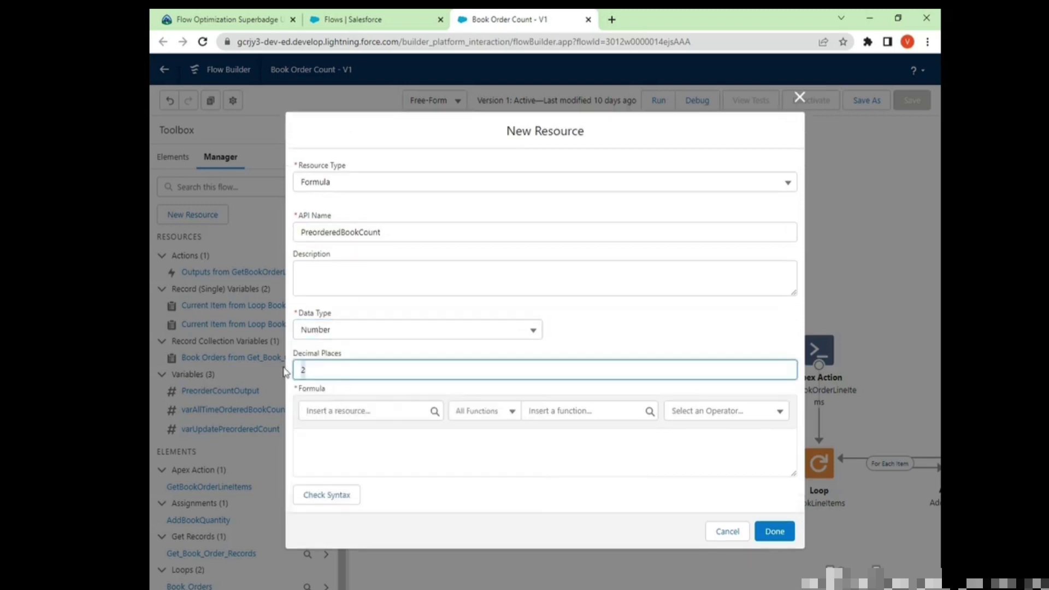
# Copy the formula IF({!BookLineItems.Preordered__c},{!BookLineItems.Quantity__c},0) from the Trailhead page into the resource, check its syntax and save the resource
pyautogui.click(332, 436)
pyautogui.click(196, 25)
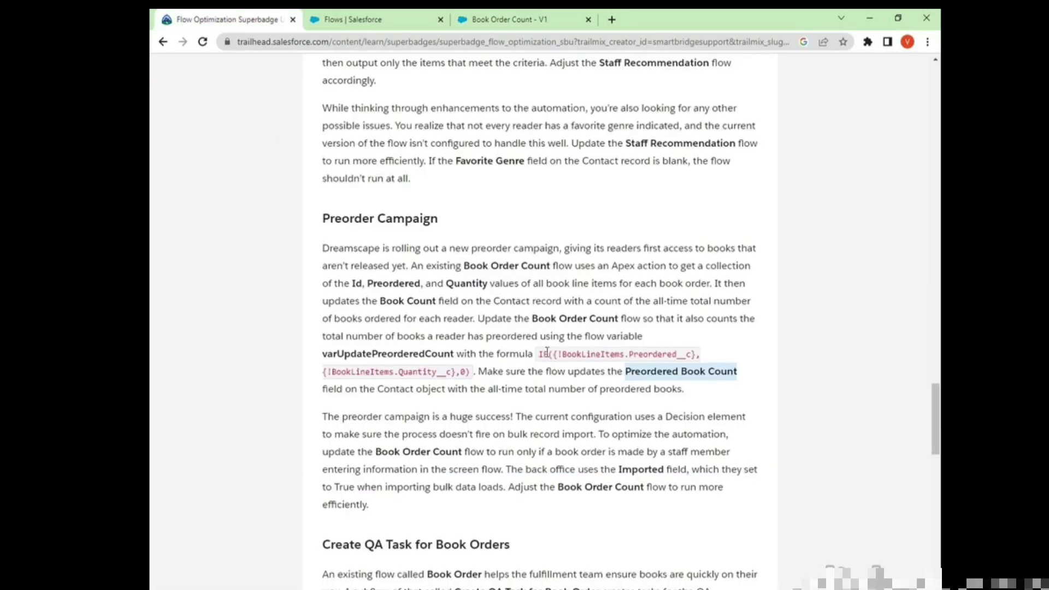
pyautogui.moveTo(539, 353); pyautogui.dragTo(470, 371)
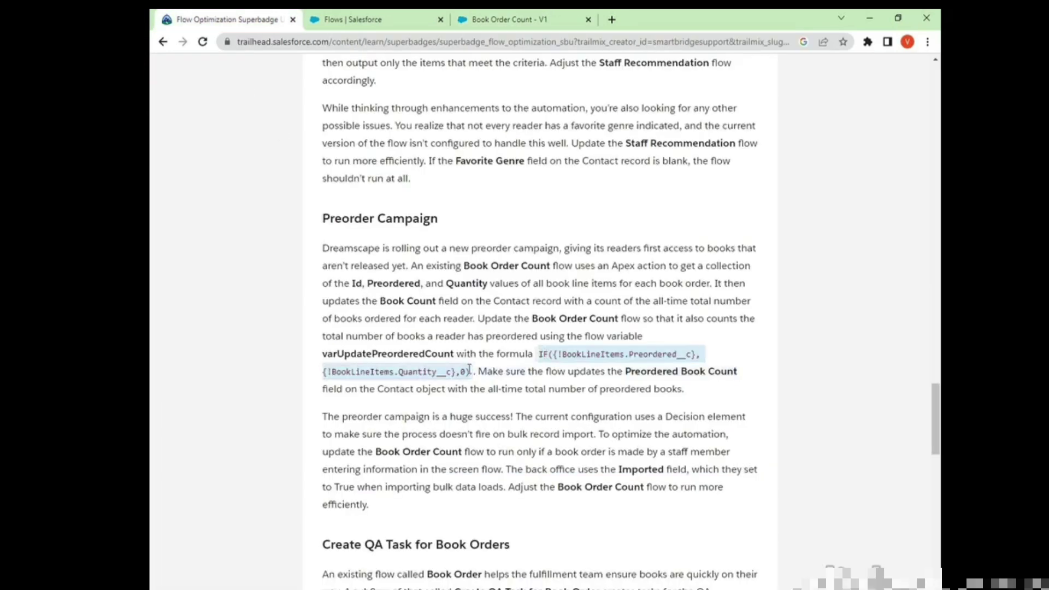
pyautogui.click(508, 20)
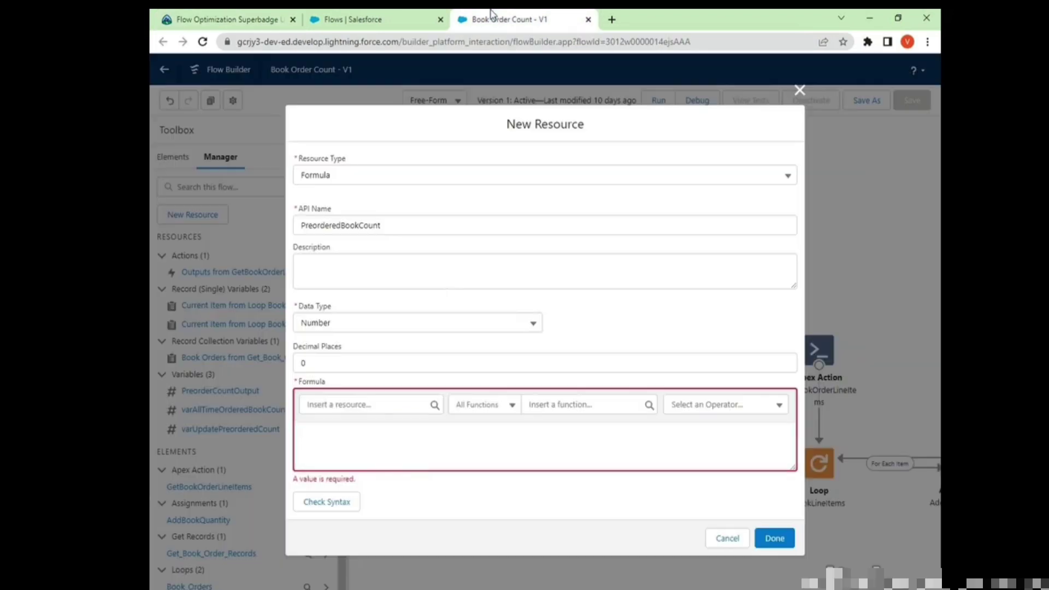
pyautogui.write('IF({!BookLineItems.Preordered__c},{!BookLineItems.Quantity__c},0)')
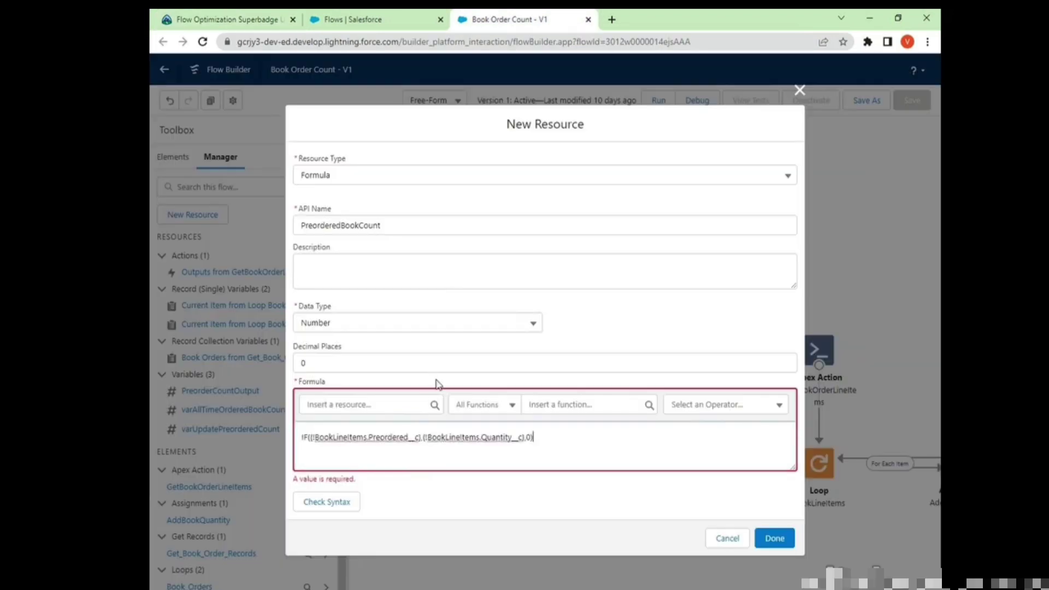
pyautogui.click(342, 505)
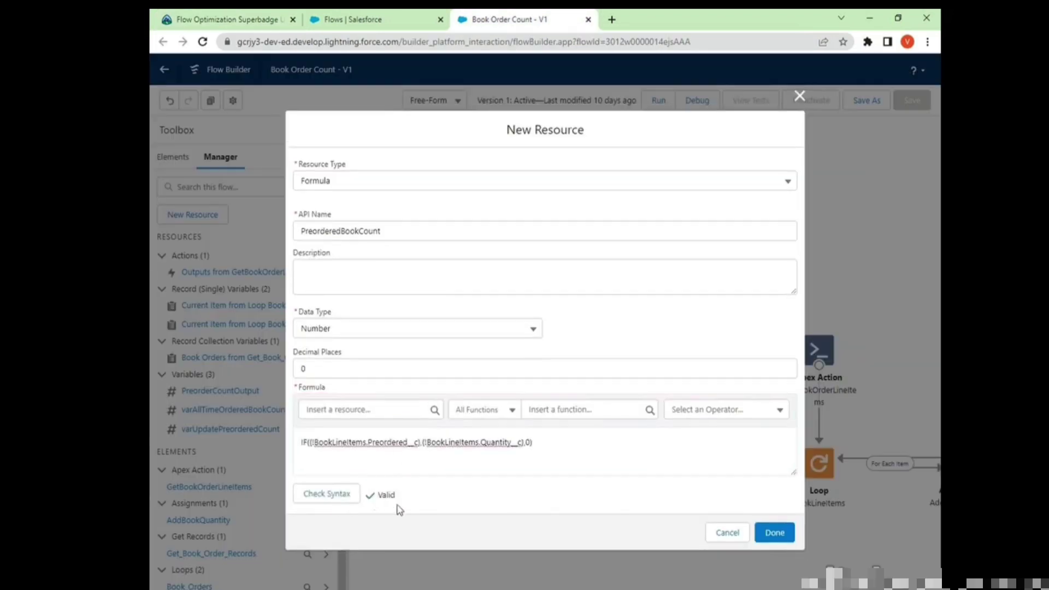
pyautogui.click(775, 532)
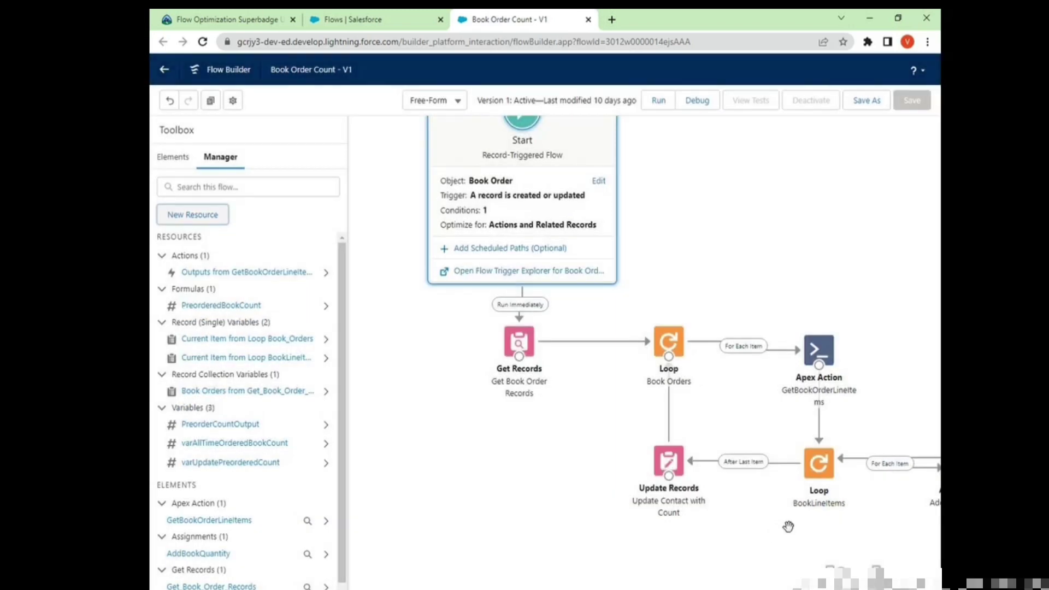
# Add a second row to the AddBookQuantity assignment with varUpdatePreorderedCount as its variable
pyautogui.moveTo(788, 519); pyautogui.dragTo(697, 520)
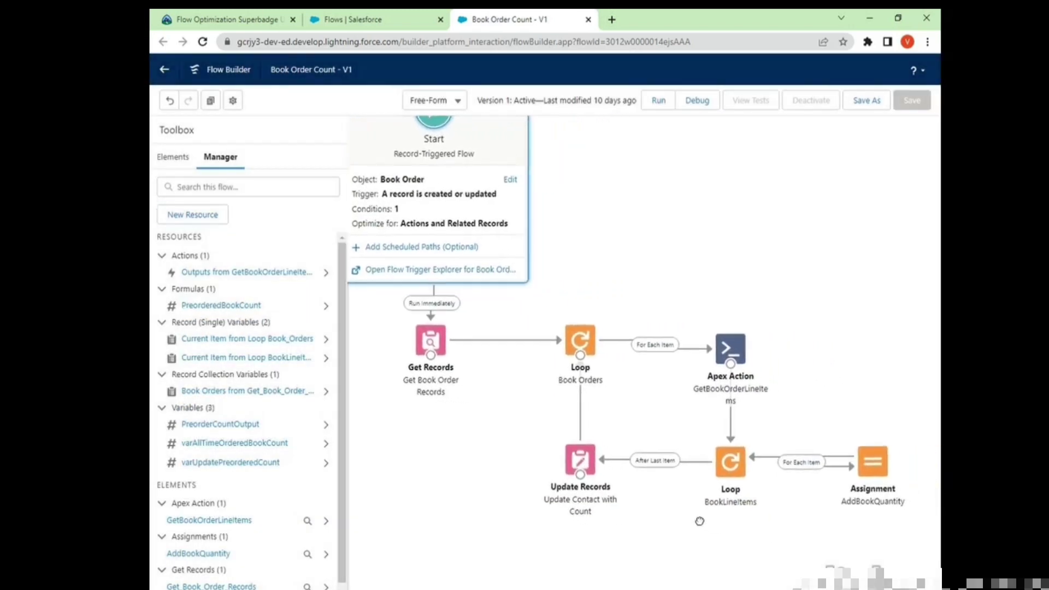
pyautogui.click(398, 587)
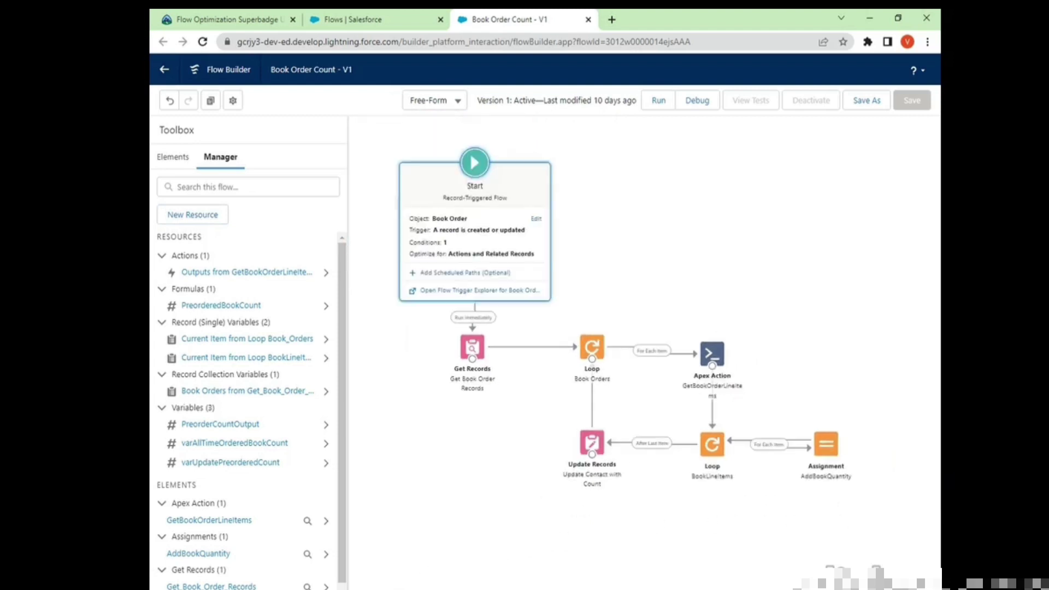
pyautogui.doubleClick(827, 453)
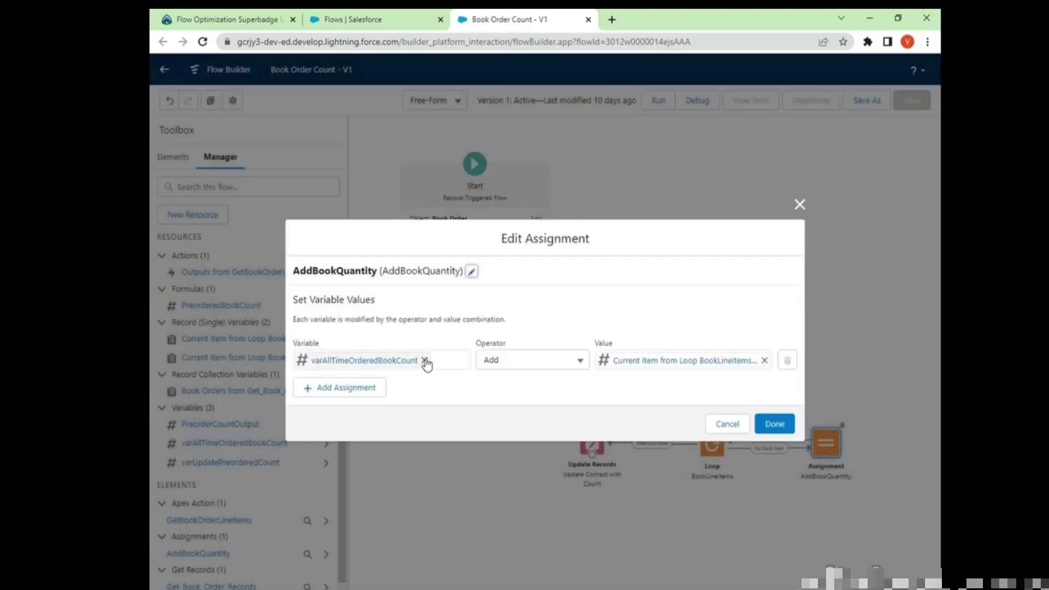
pyautogui.click(359, 389)
pyautogui.click(363, 377)
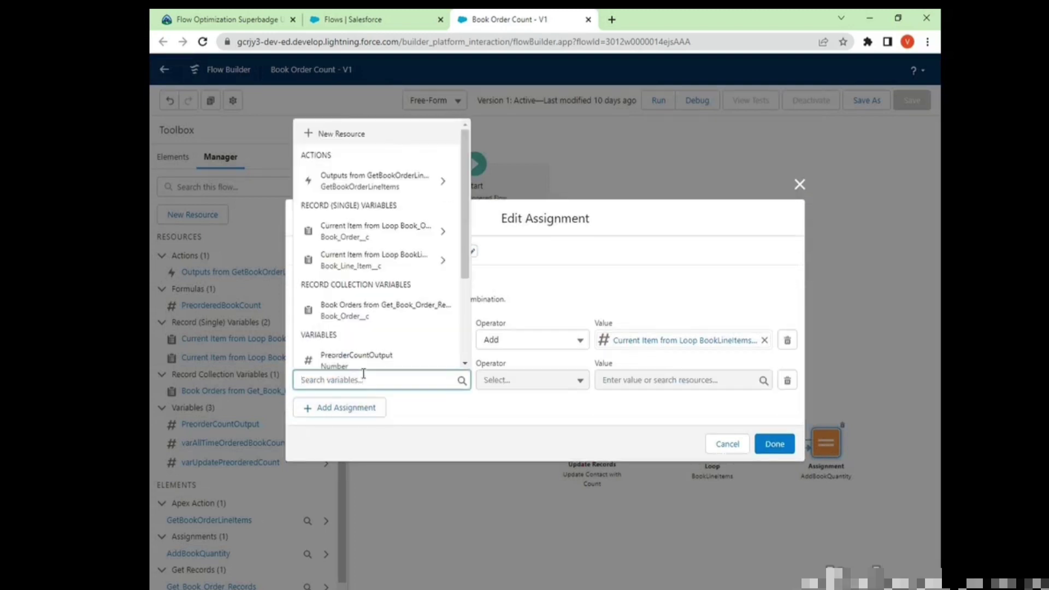
pyautogui.write('va')
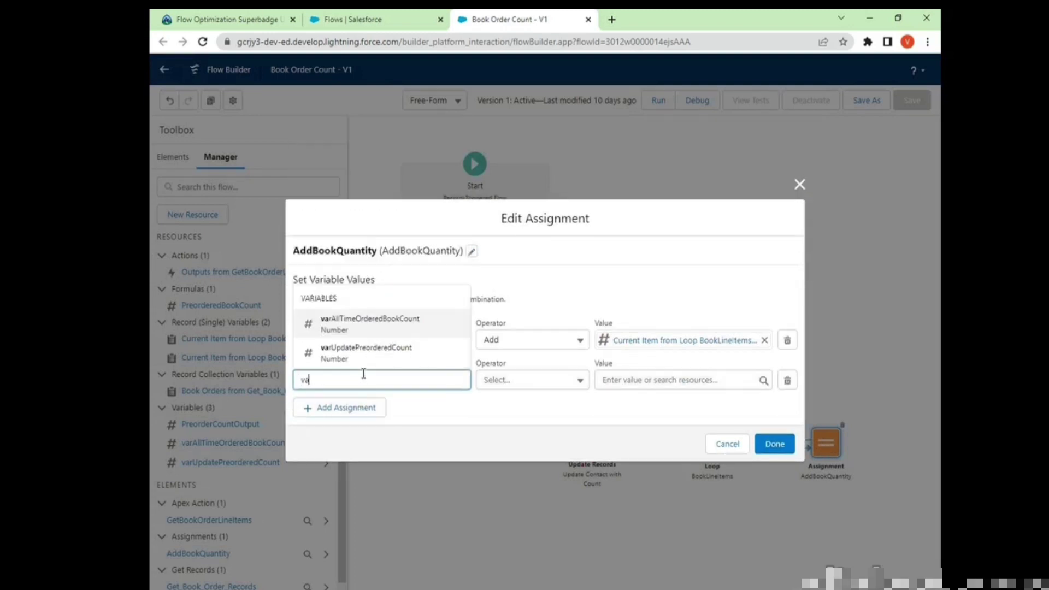
pyautogui.click(361, 352)
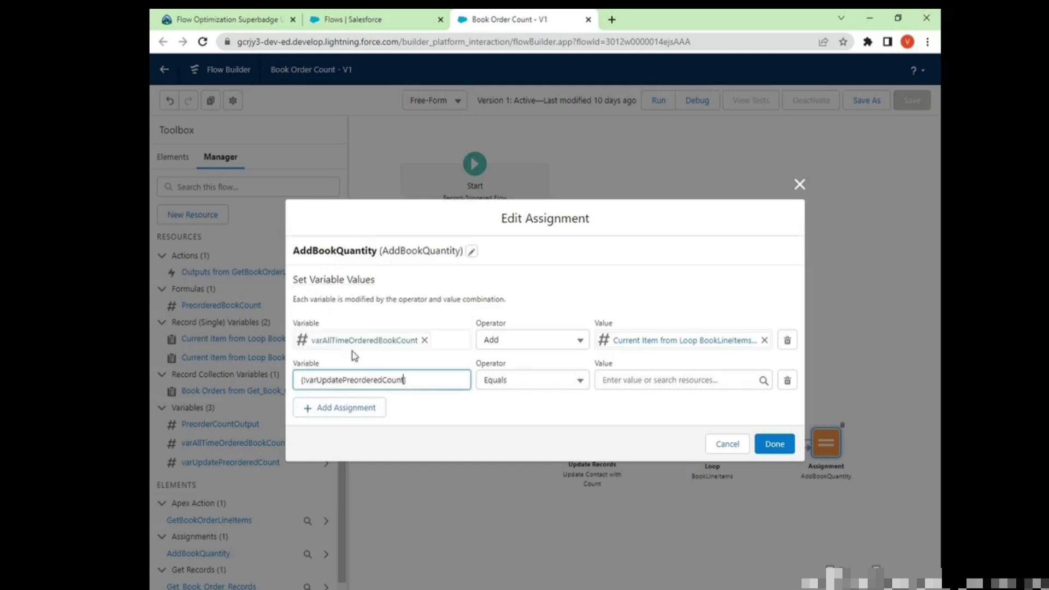
# Set the varUpdatePreorderedCount row's operator to Add and its value to the PreorderedBookCount formula, and accept the assignment
pyautogui.click(529, 385)
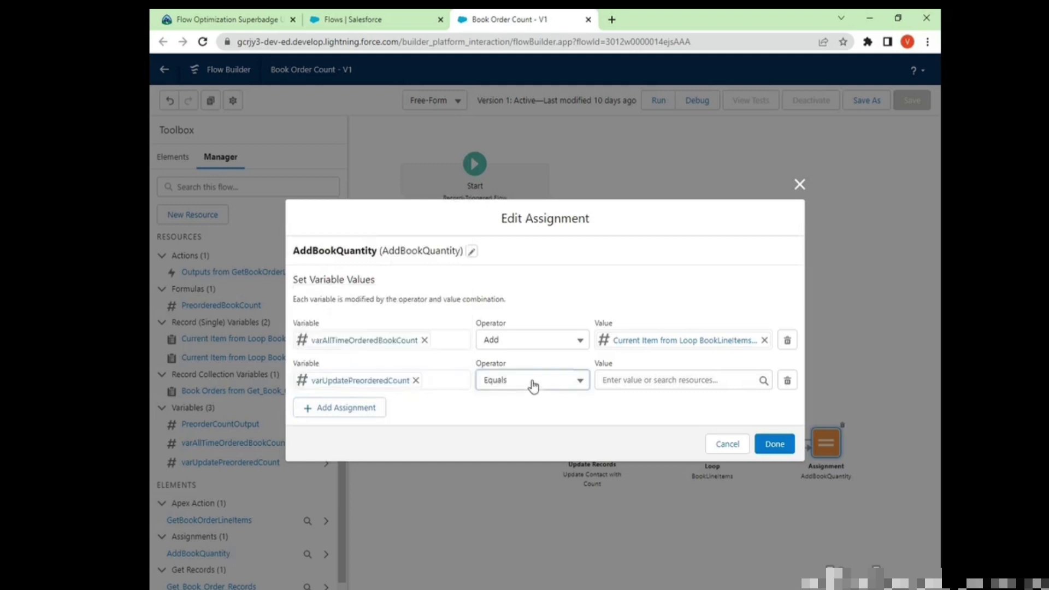
pyautogui.click(525, 428)
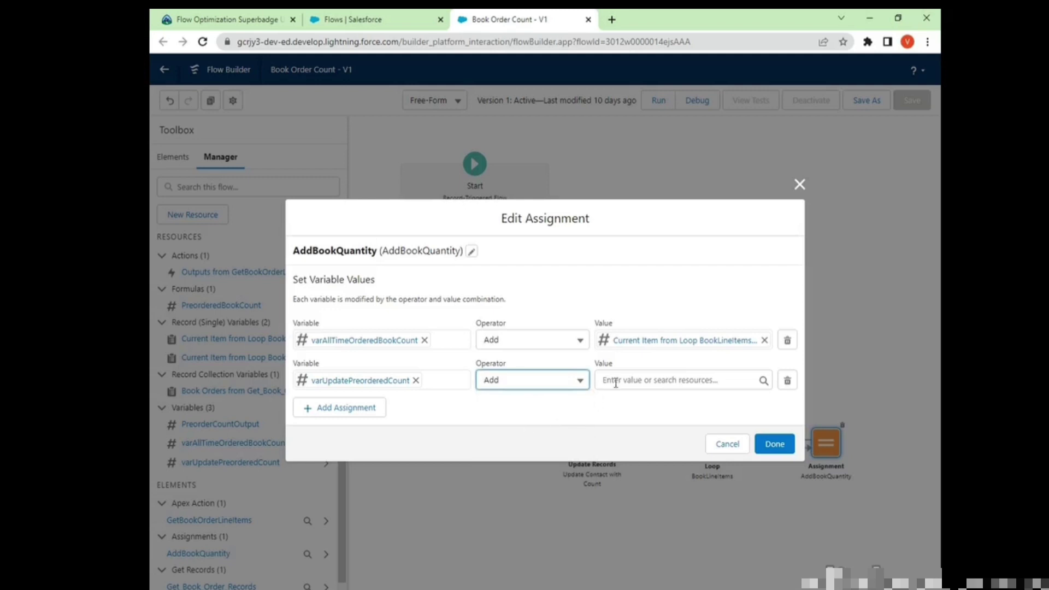
pyautogui.click(616, 382)
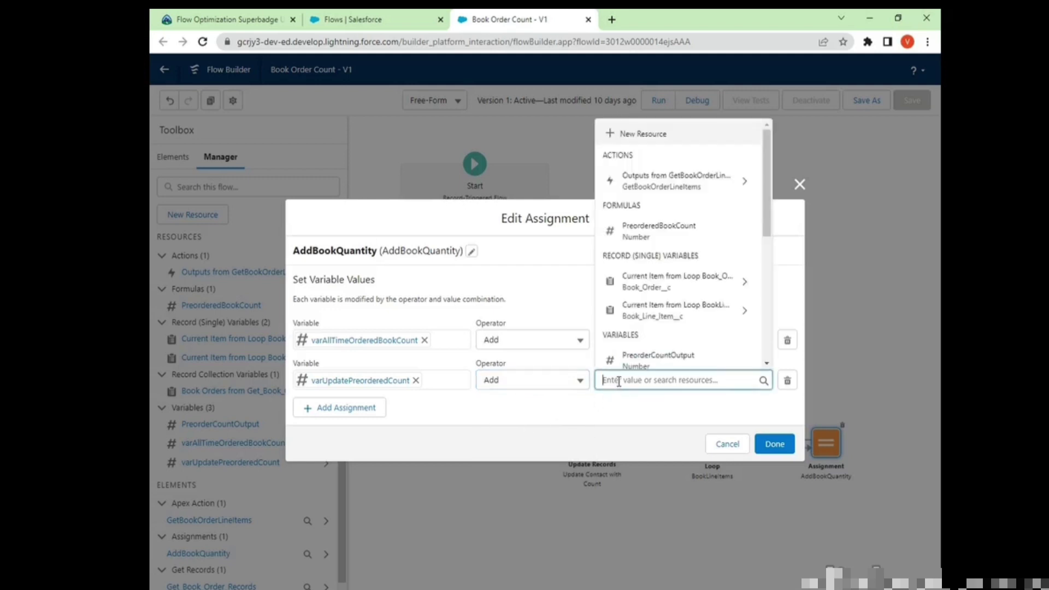
pyautogui.click(662, 232)
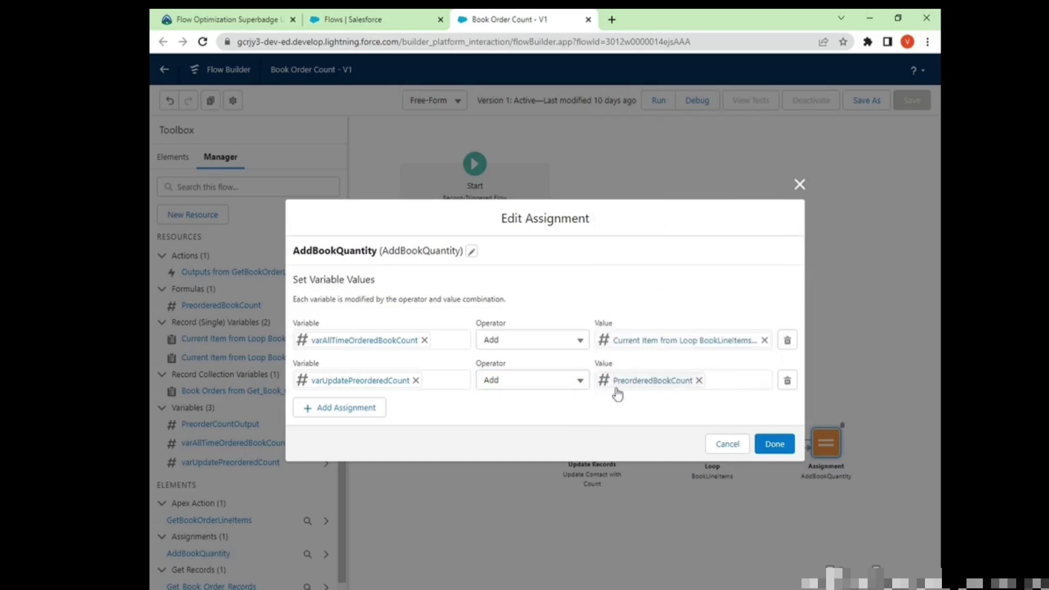
pyautogui.click(778, 443)
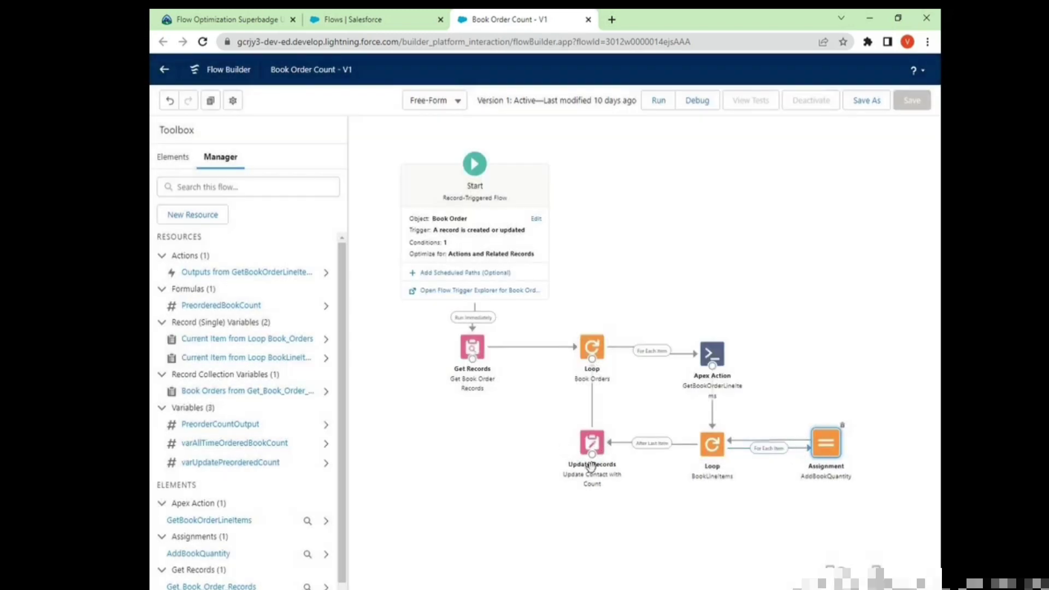
# In the Update Contact with Count element, add the field Preordered_Book_Count__c to the contact field values
pyautogui.doubleClick(592, 442)
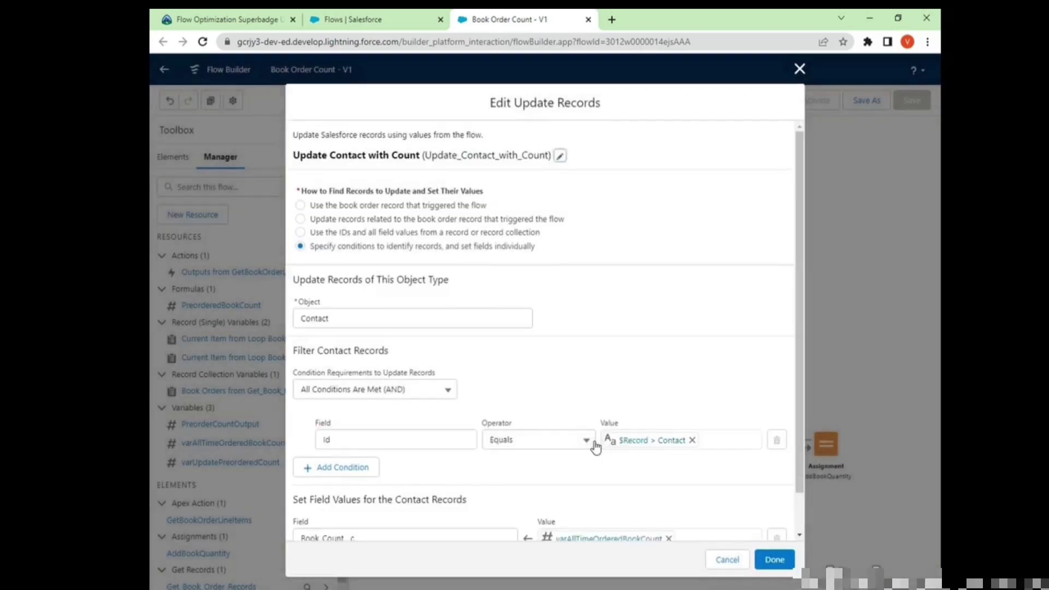
pyautogui.scroll(-1, 496, 463)
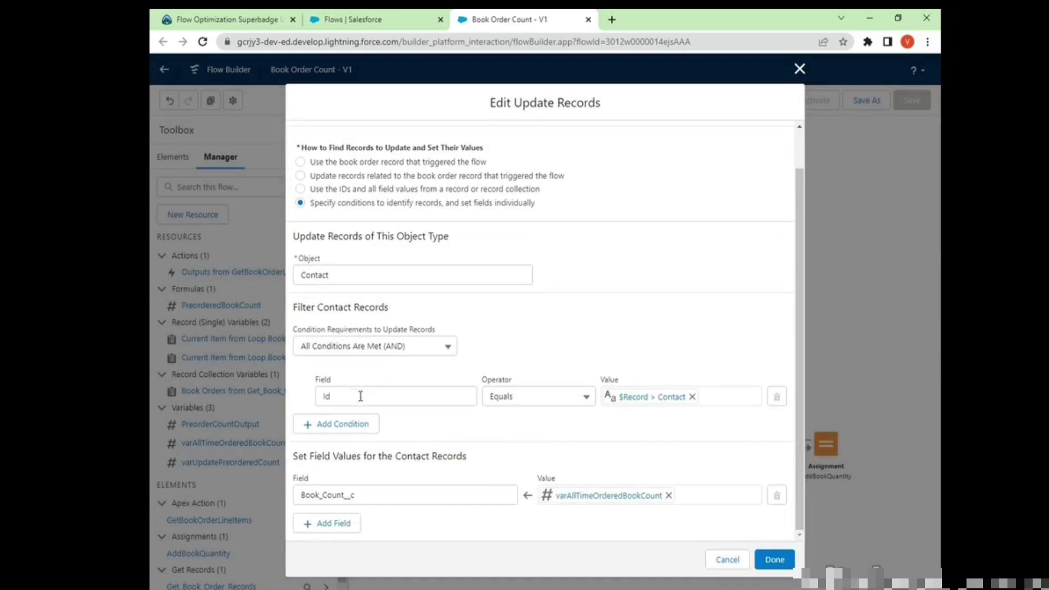
pyautogui.click(379, 497)
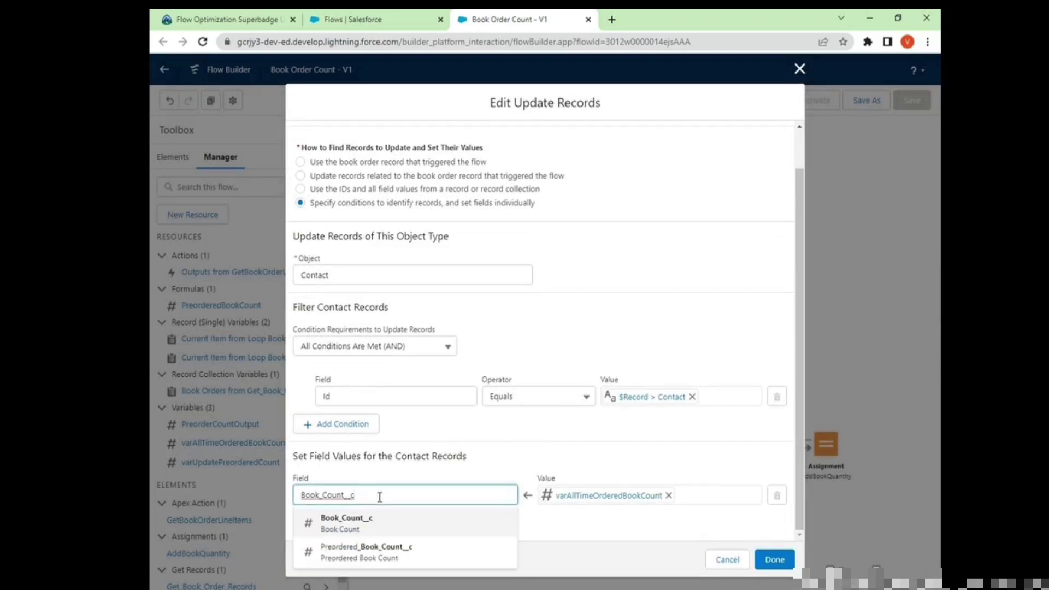
pyautogui.click(509, 449)
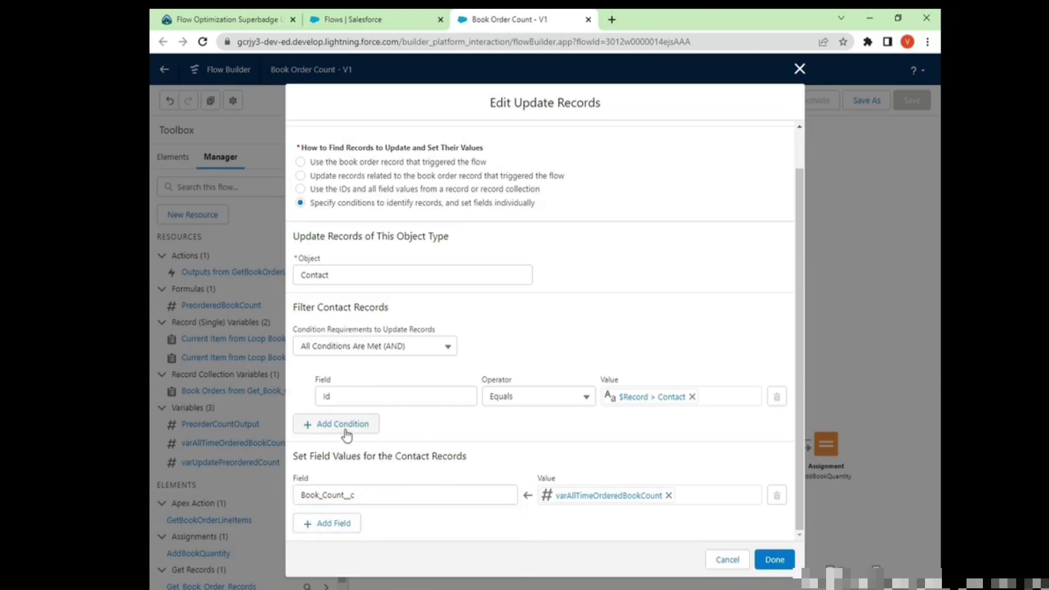
pyautogui.click(336, 523)
pyautogui.scroll(-1, 354, 526)
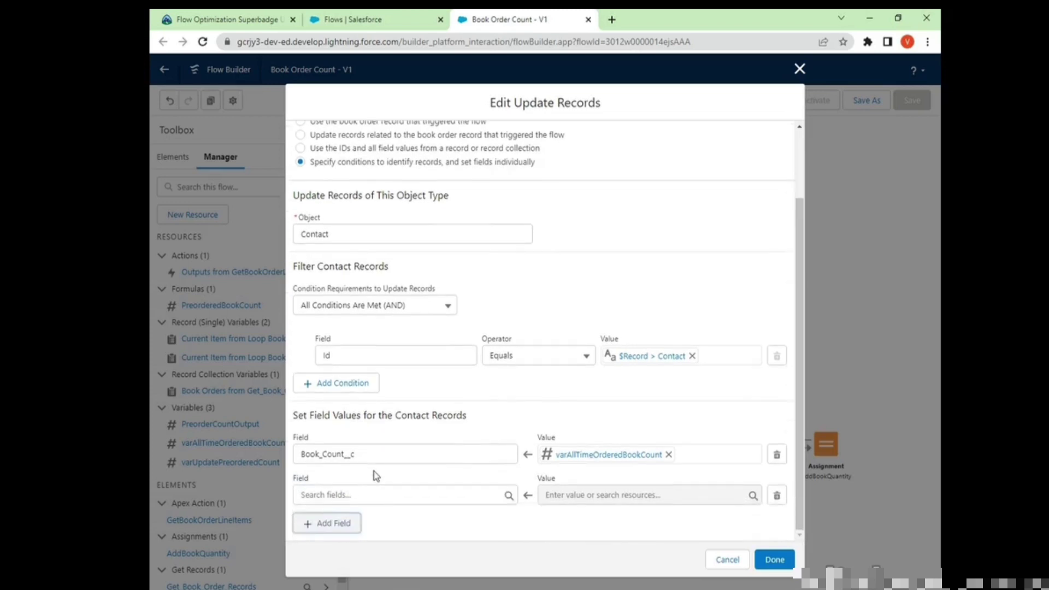
pyautogui.click(375, 495)
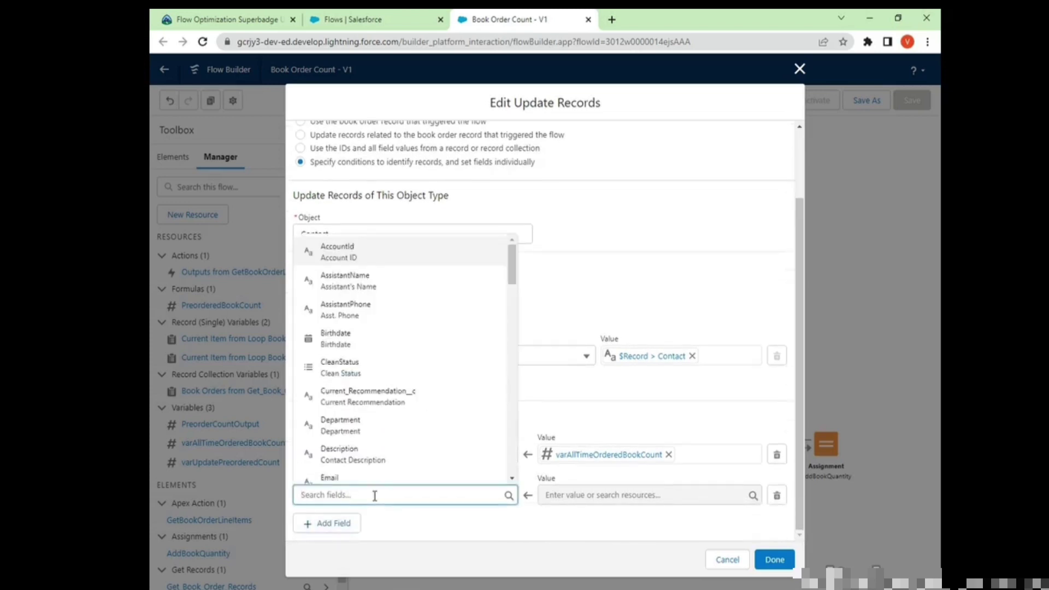
pyautogui.write('pre')
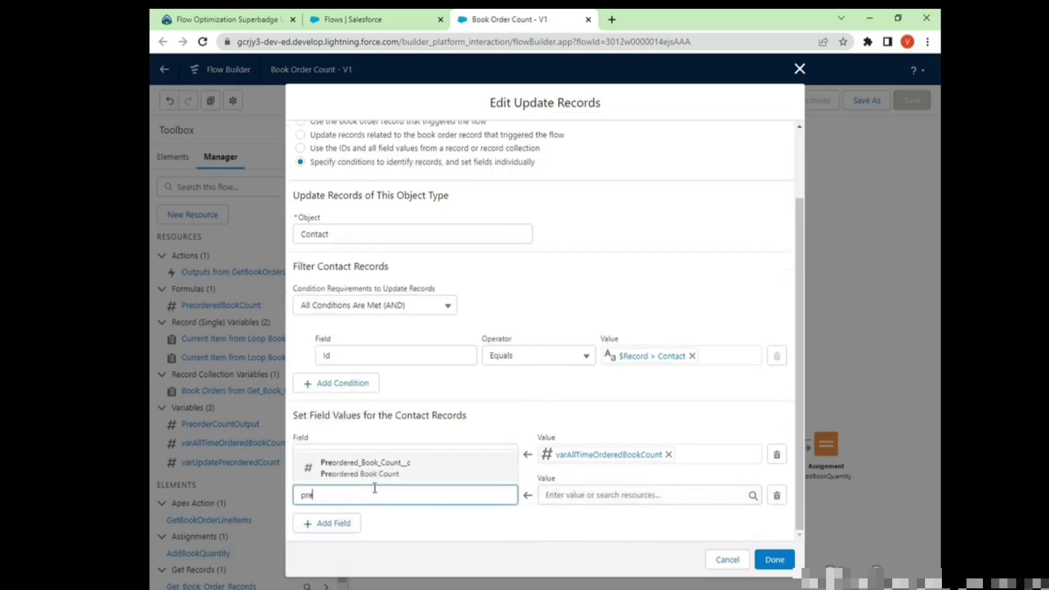
pyautogui.click(368, 469)
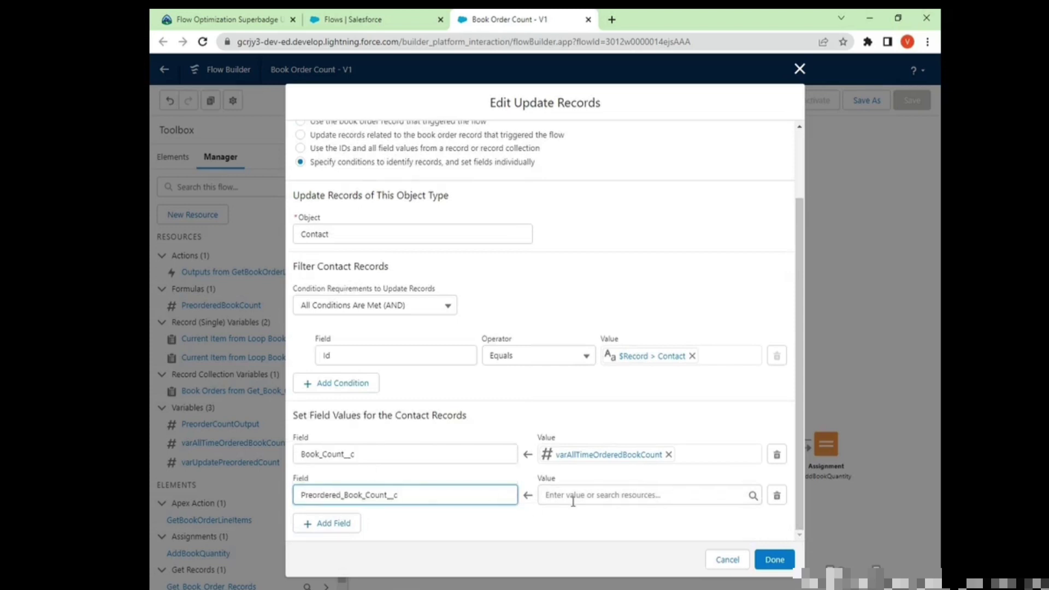
# Set the value of Preordered_Book_Count__c to varUpdatePreorderedCount and accept the Update Records element
pyautogui.click(572, 498)
pyautogui.write('va')
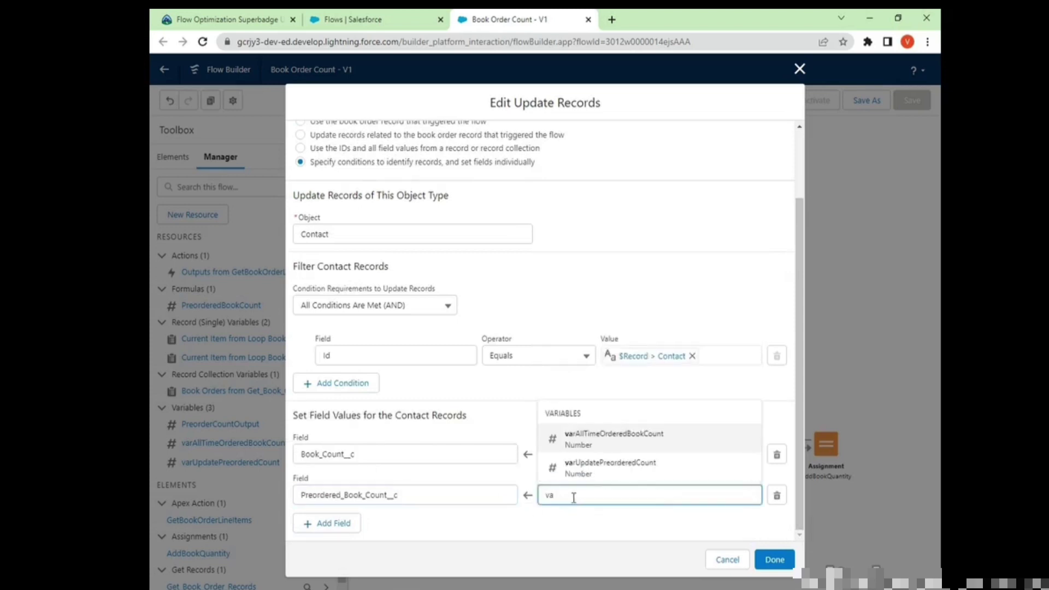
pyautogui.click(602, 470)
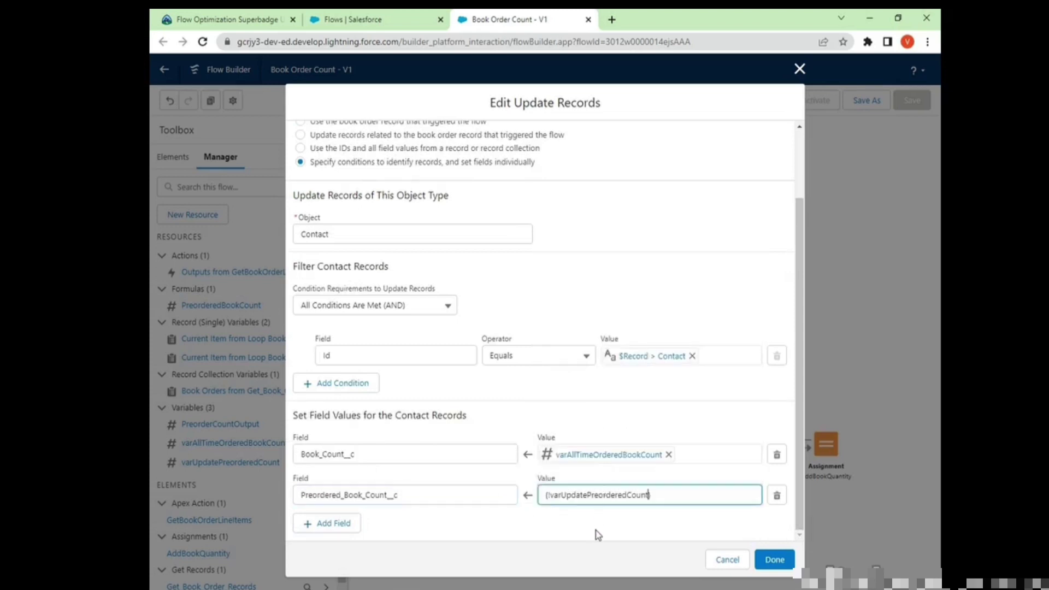
pyautogui.click(596, 520)
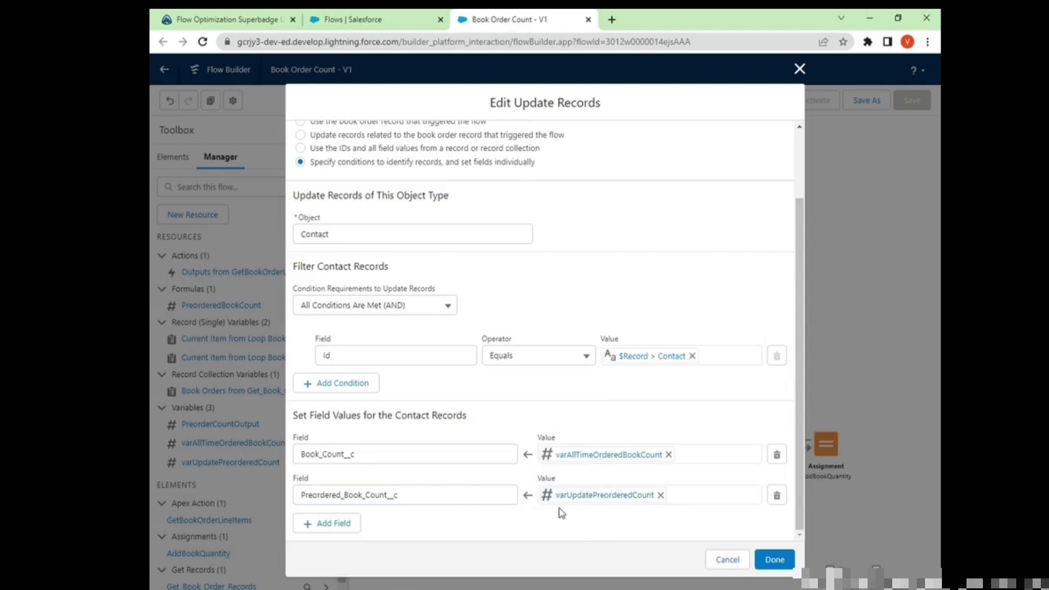
pyautogui.click(779, 563)
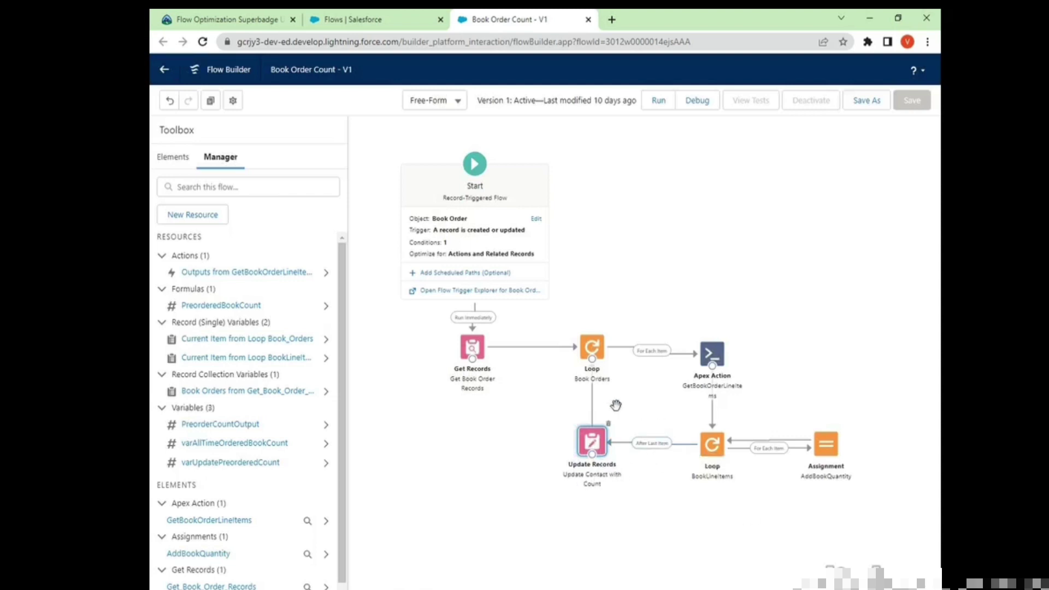
# Delete the connector from Update Contact with Count to the Book Orders loop and connect the loop's After Last Item path to GetBookOrderLineItems
pyautogui.click(593, 412)
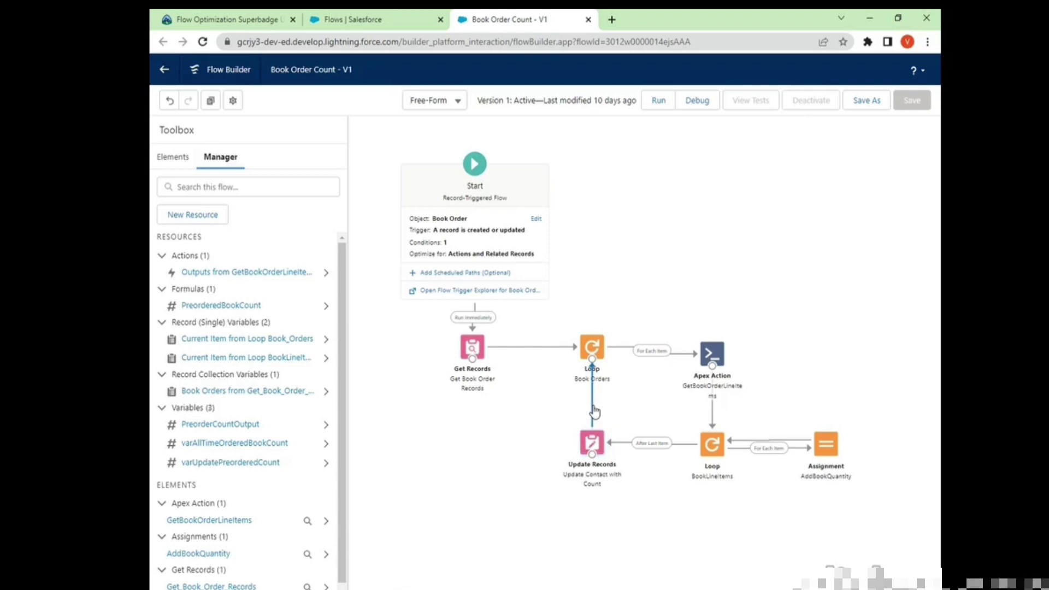
pyautogui.press('Delete')
pyautogui.moveTo(593, 362); pyautogui.dragTo(717, 365)
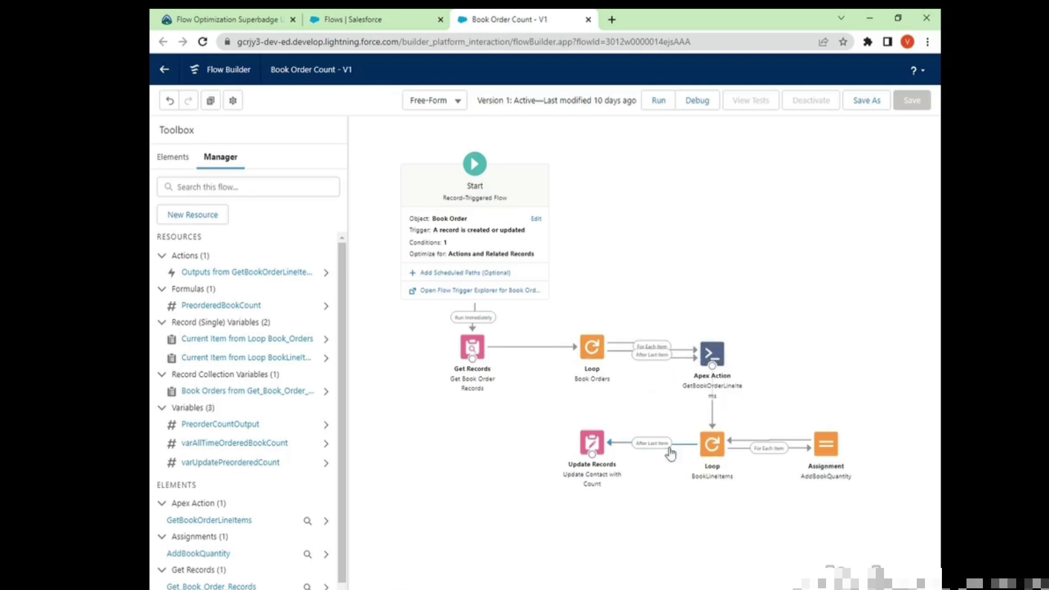
# Save the Book Order Count flow as a new version and activate it
pyautogui.click(873, 103)
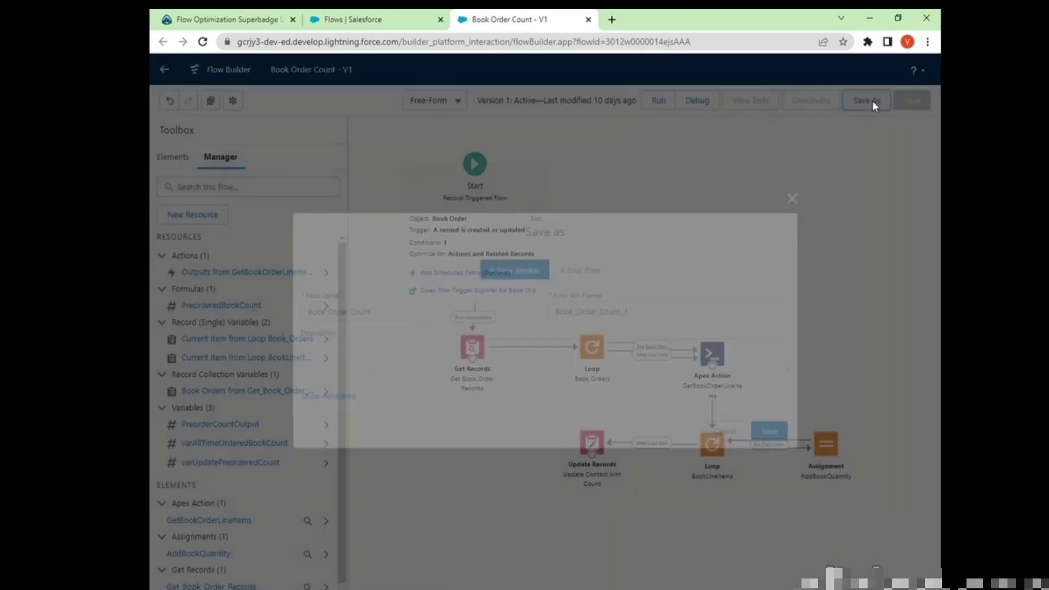
pyautogui.click(776, 435)
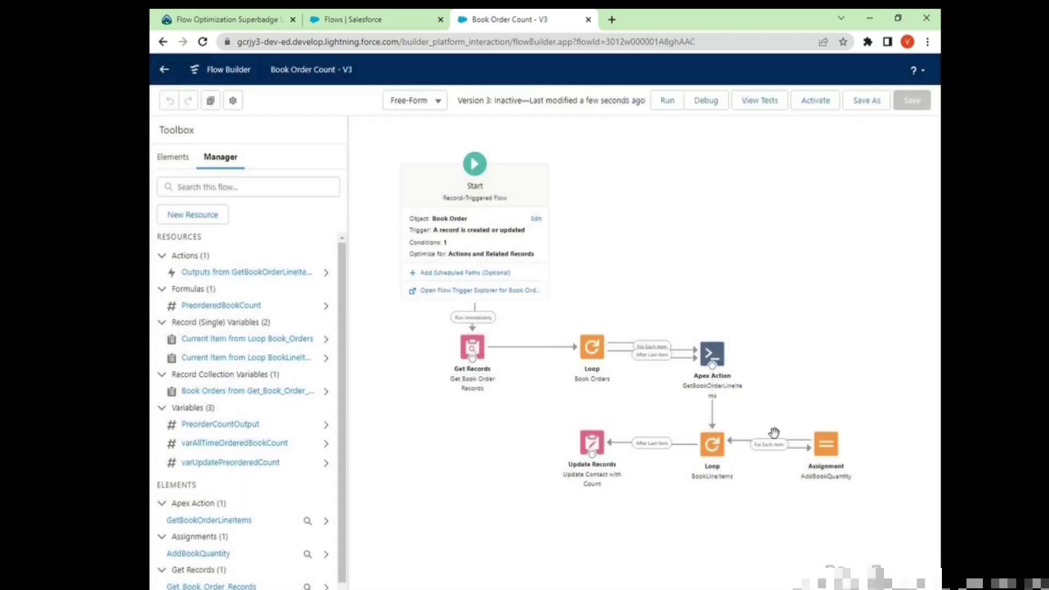
pyautogui.click(824, 106)
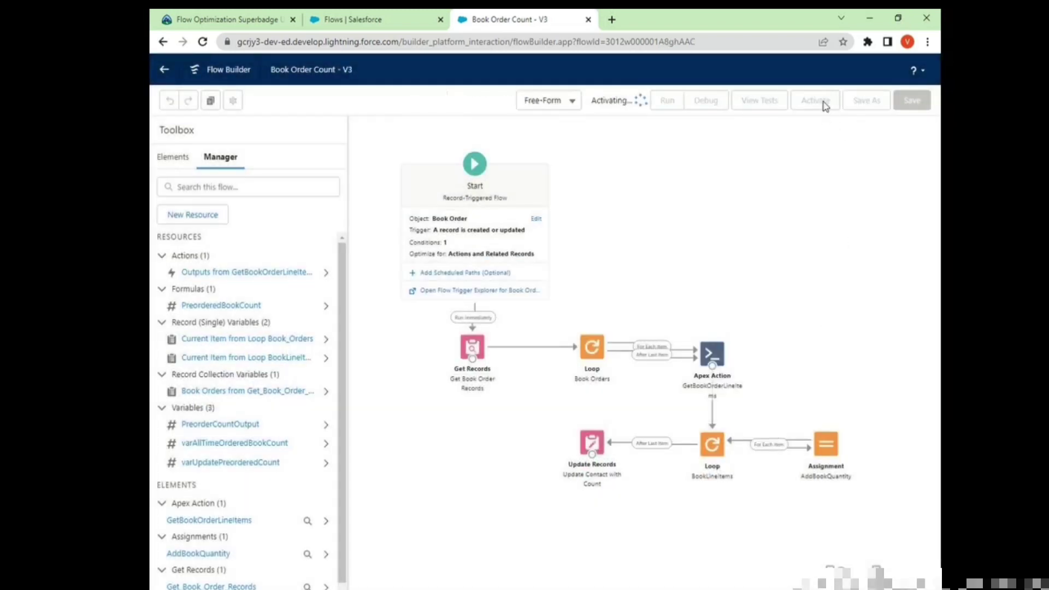
# Return to the Trailhead superbadge page and check the "Make updates to Book Order Count flow" challenge
pyautogui.click(214, 21)
pyautogui.scroll(-8, 655, 393)
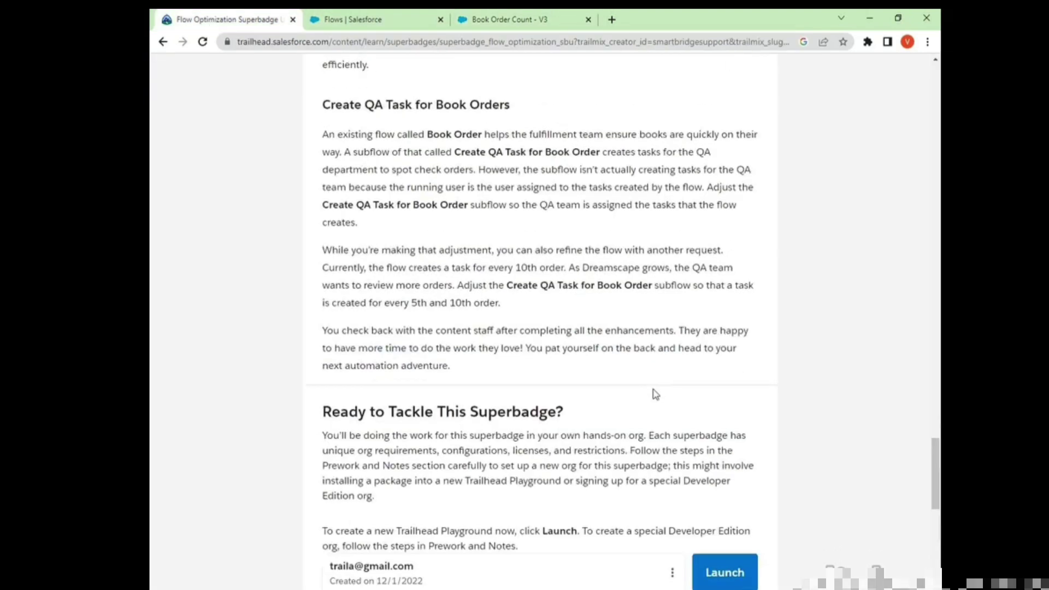
pyautogui.scroll(-9, 655, 393)
pyautogui.click(697, 281)
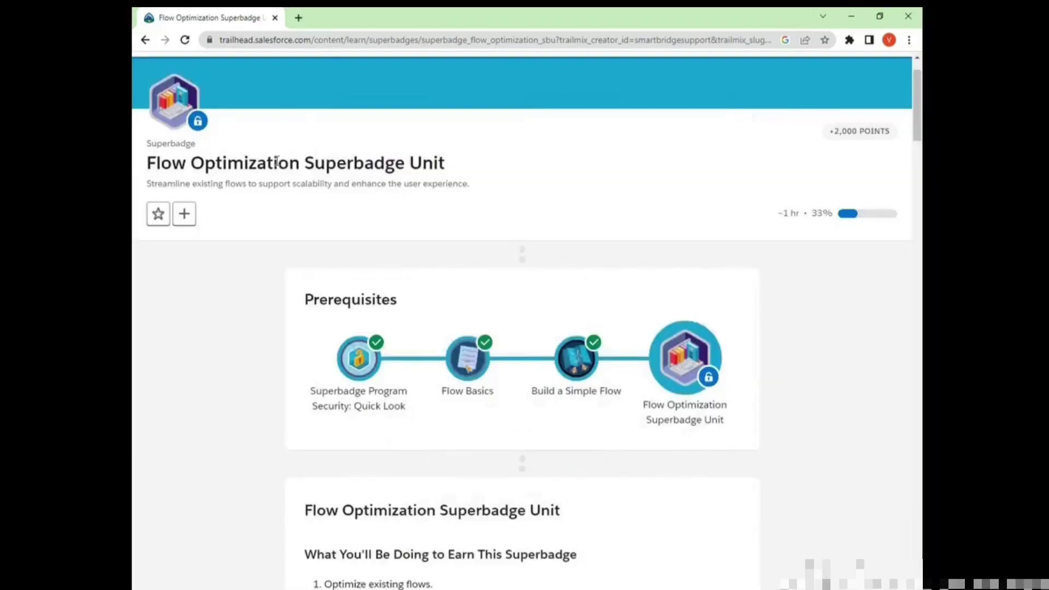
# Launch the hands-on org from the challenge section of the Flow Optimization Superbadge page
pyautogui.scroll(-20, 553, 381)
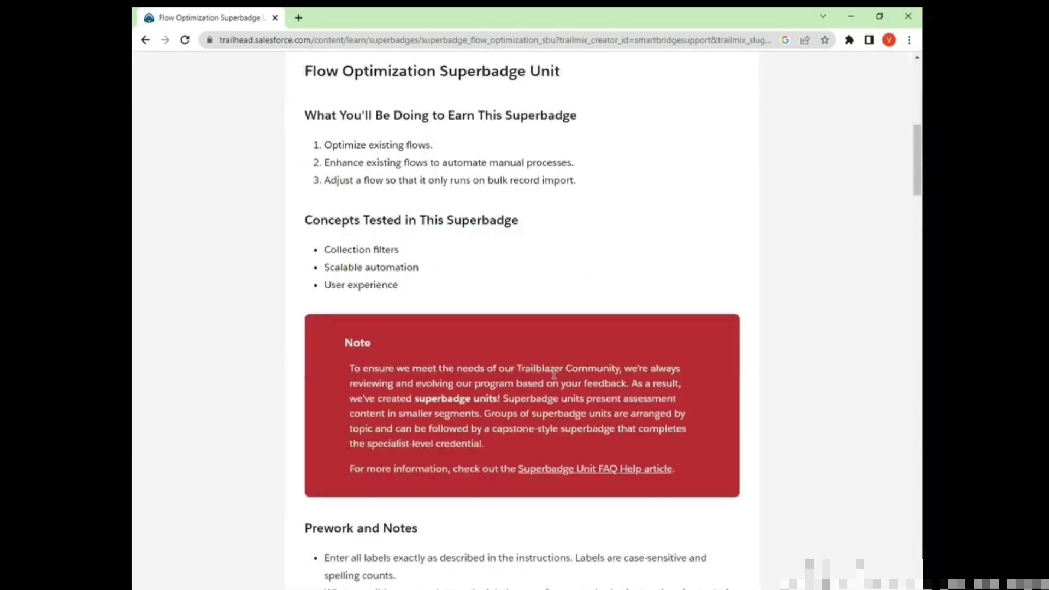
pyautogui.scroll(-15, 553, 381)
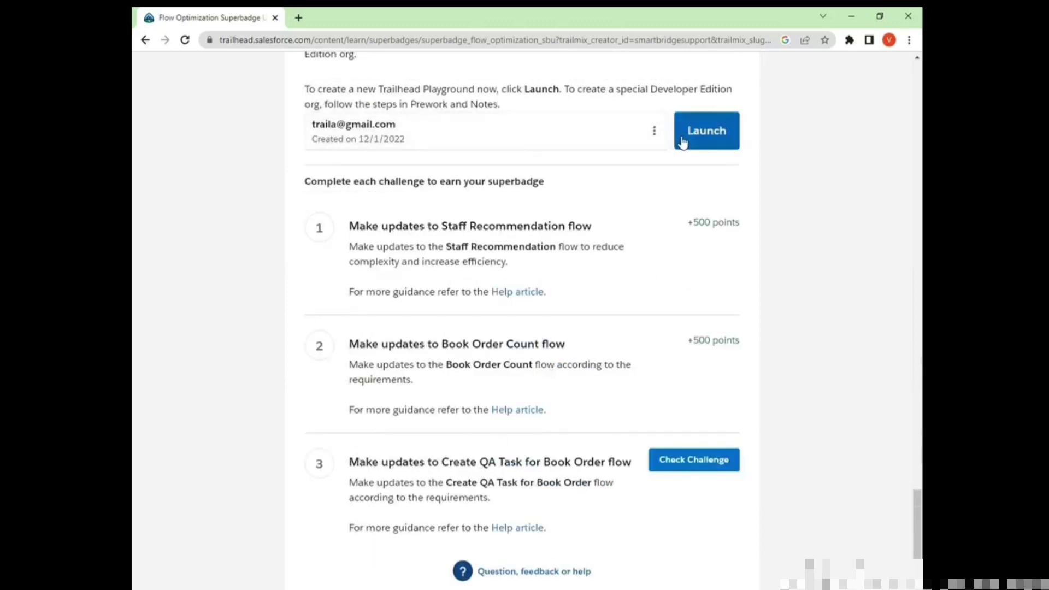
pyautogui.click(712, 132)
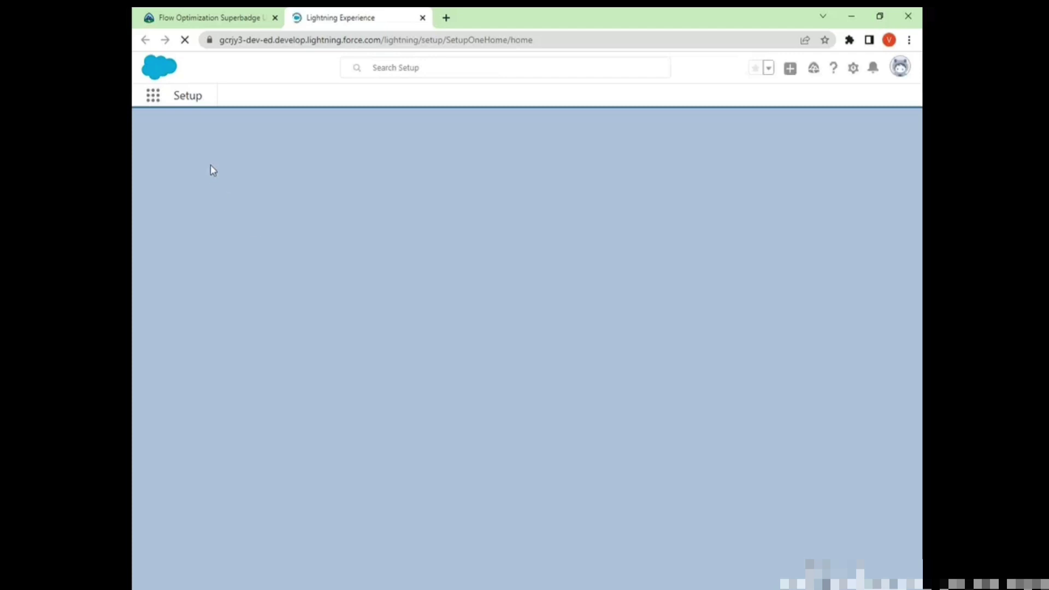
# Find Flows in Setup and open the Create QA Task for Book Order flow
pyautogui.click(201, 131)
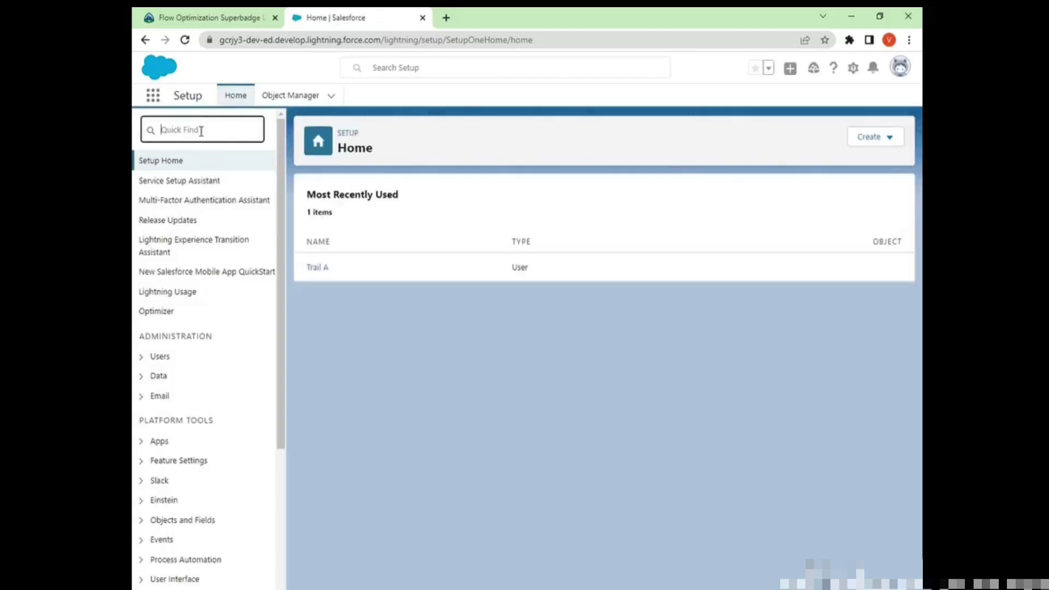
pyautogui.write('flow')
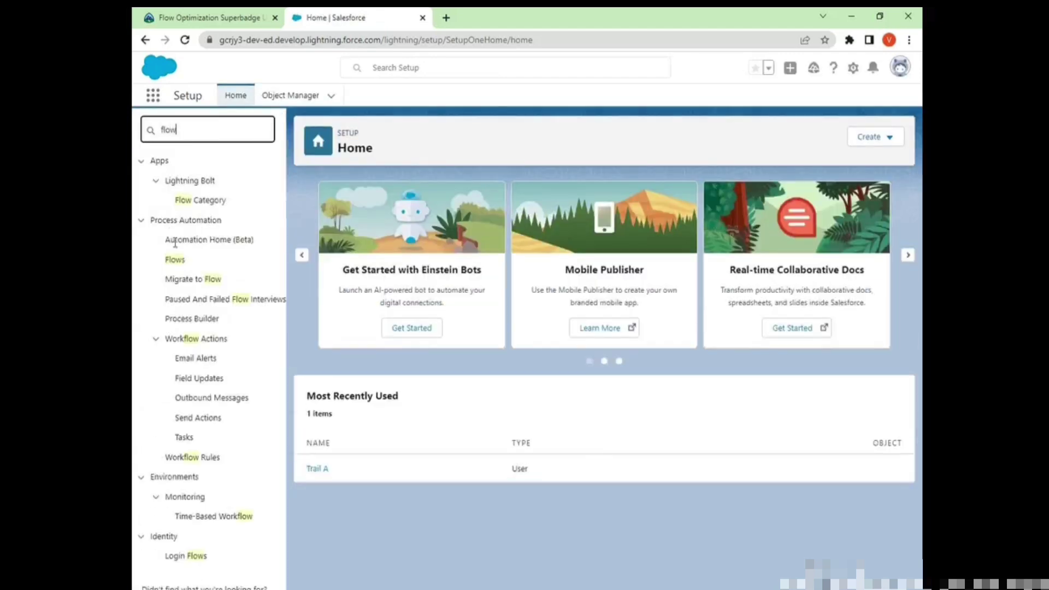
pyautogui.click(174, 261)
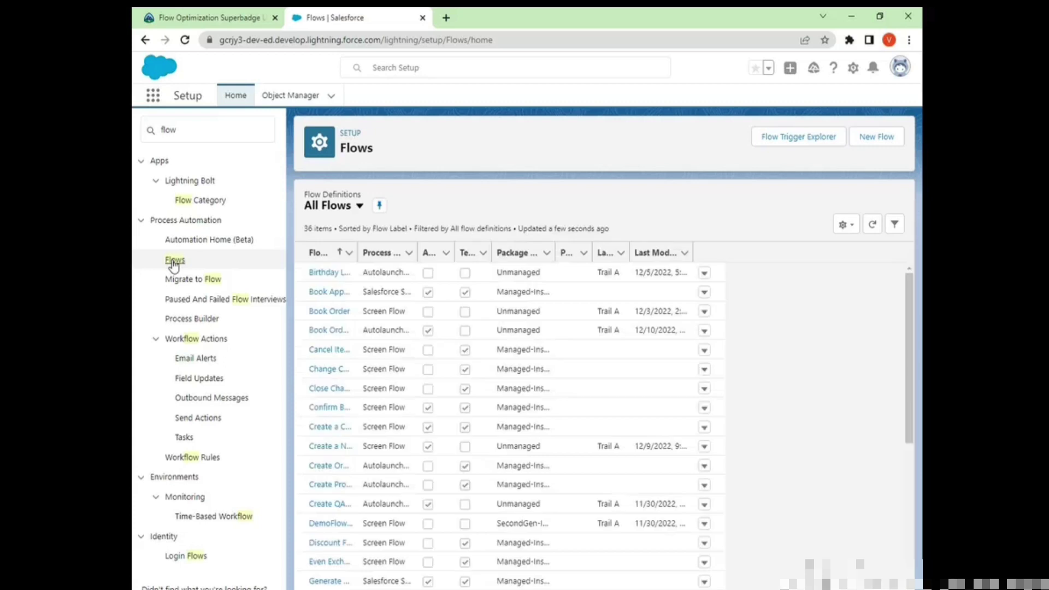
pyautogui.scroll(-3, 393, 309)
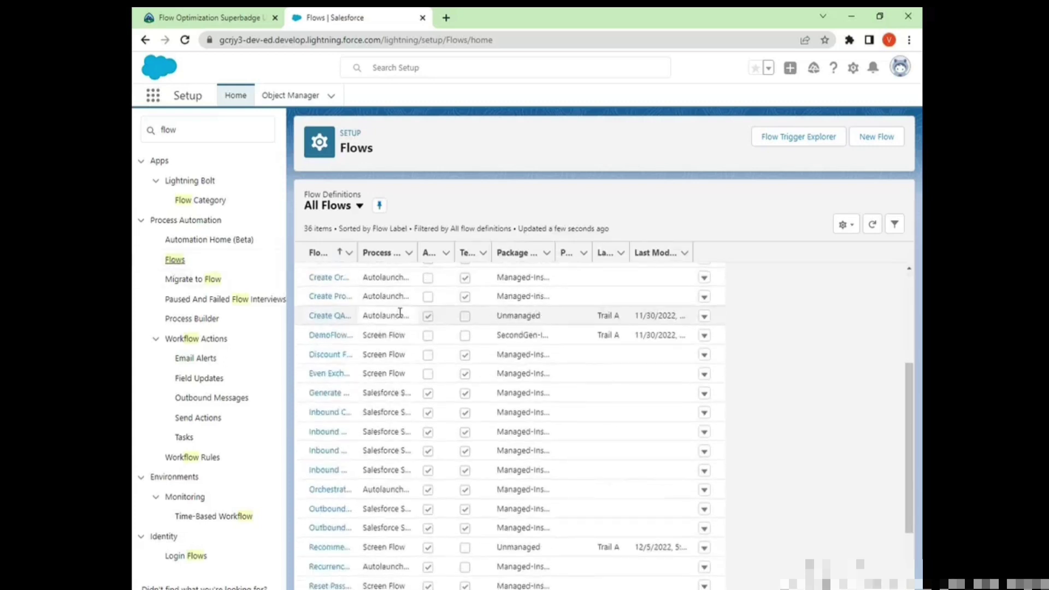
pyautogui.click(332, 315)
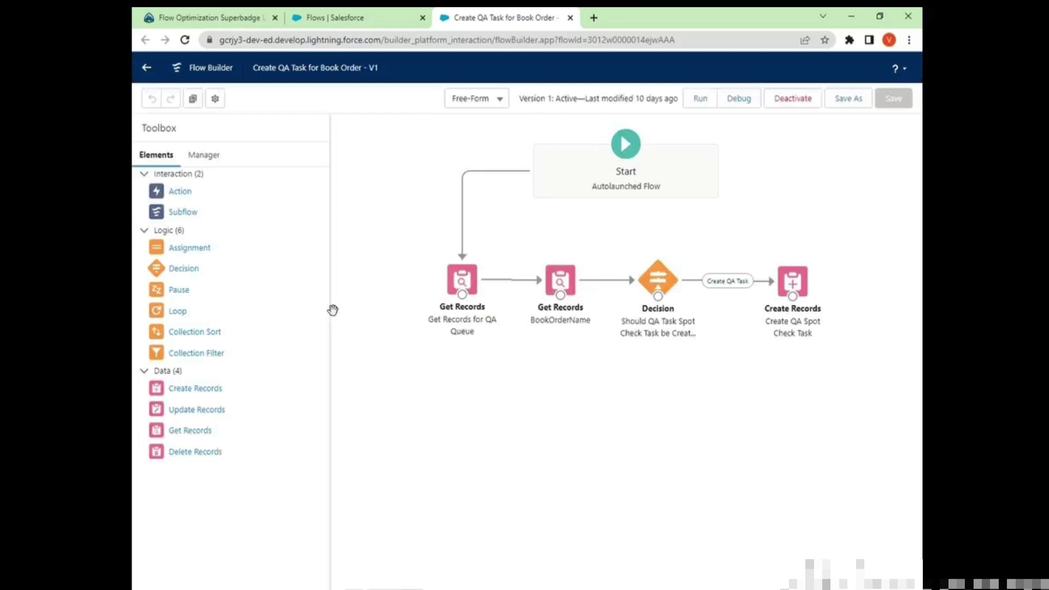
# In the Create QA Spot Check Task element, set OwnerId to the Group ID from Get_Records_for_QA_Queue and accept the edit
pyautogui.doubleClick(803, 283)
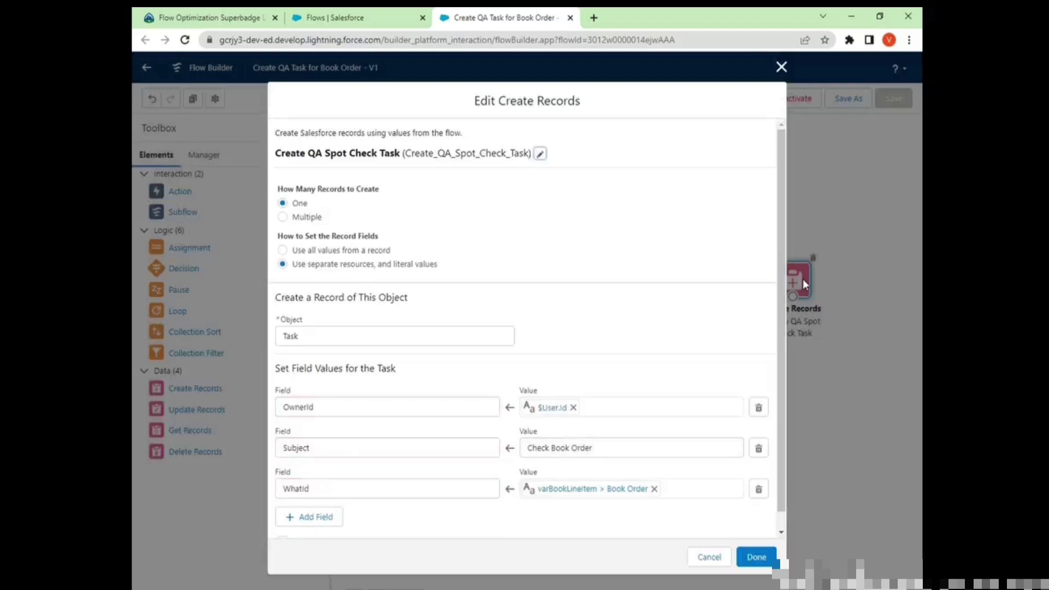
pyautogui.click(573, 408)
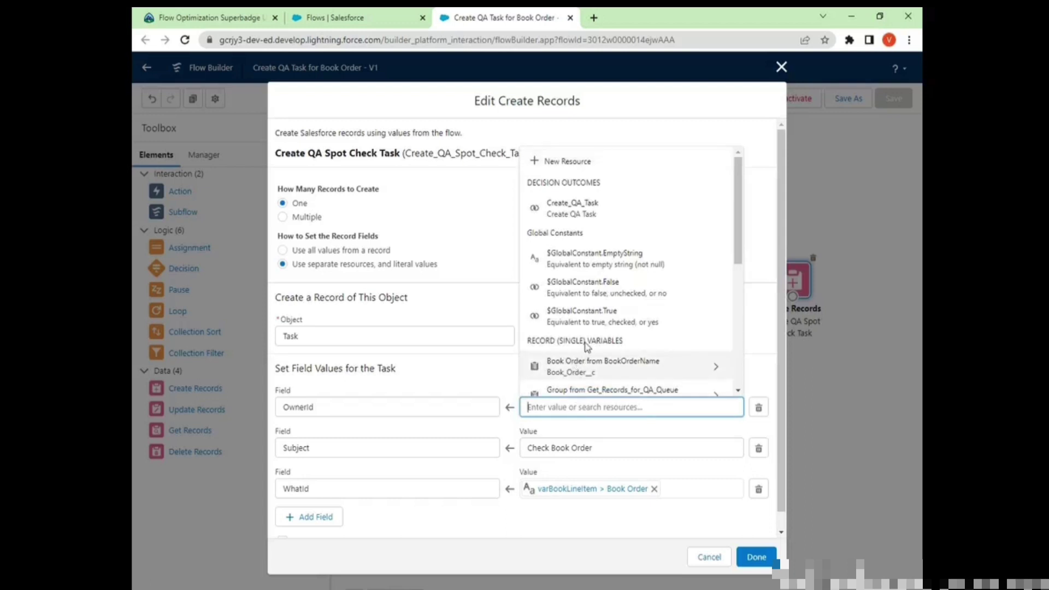
pyautogui.scroll(-1, 623, 339)
pyautogui.click(624, 337)
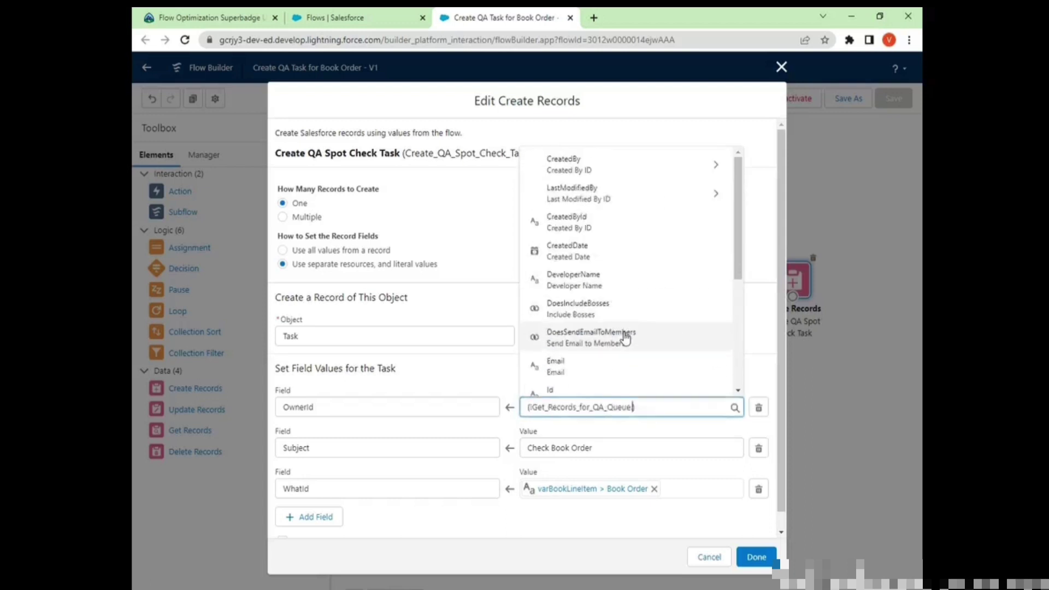
pyautogui.scroll(-2, 562, 273)
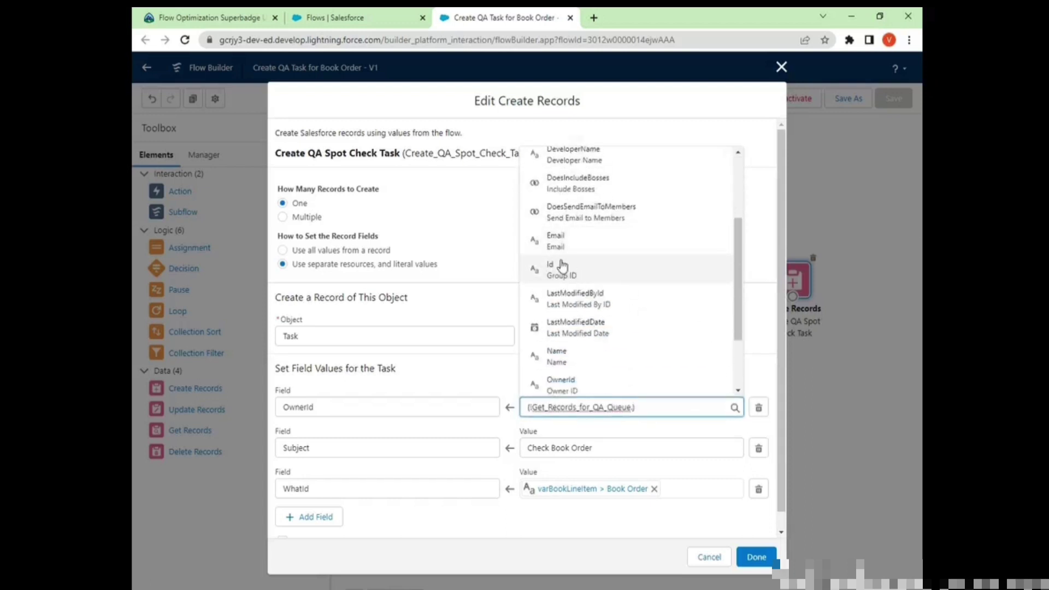
pyautogui.click(562, 273)
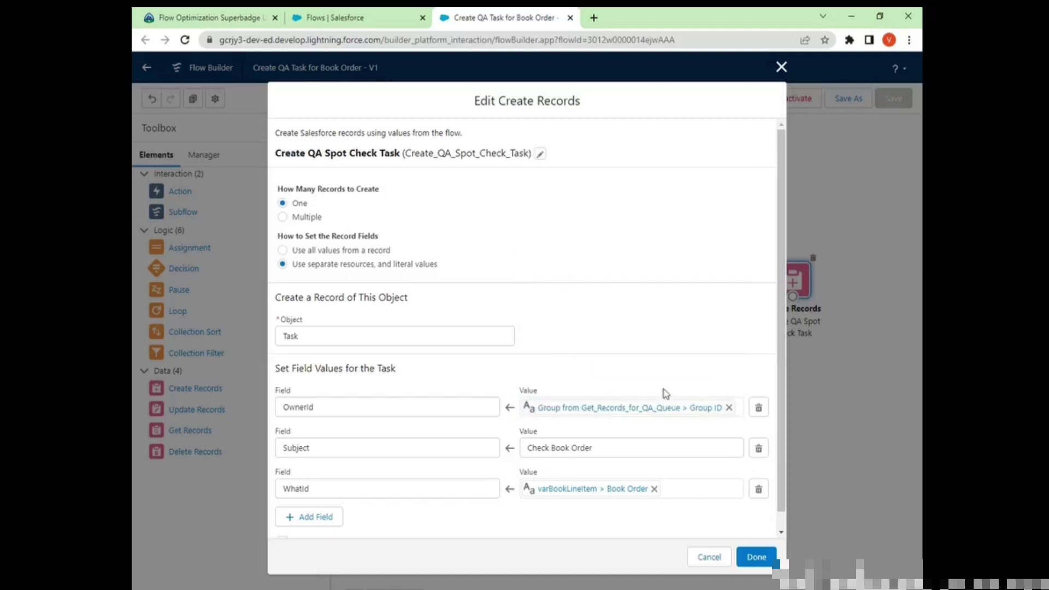
pyautogui.click(759, 558)
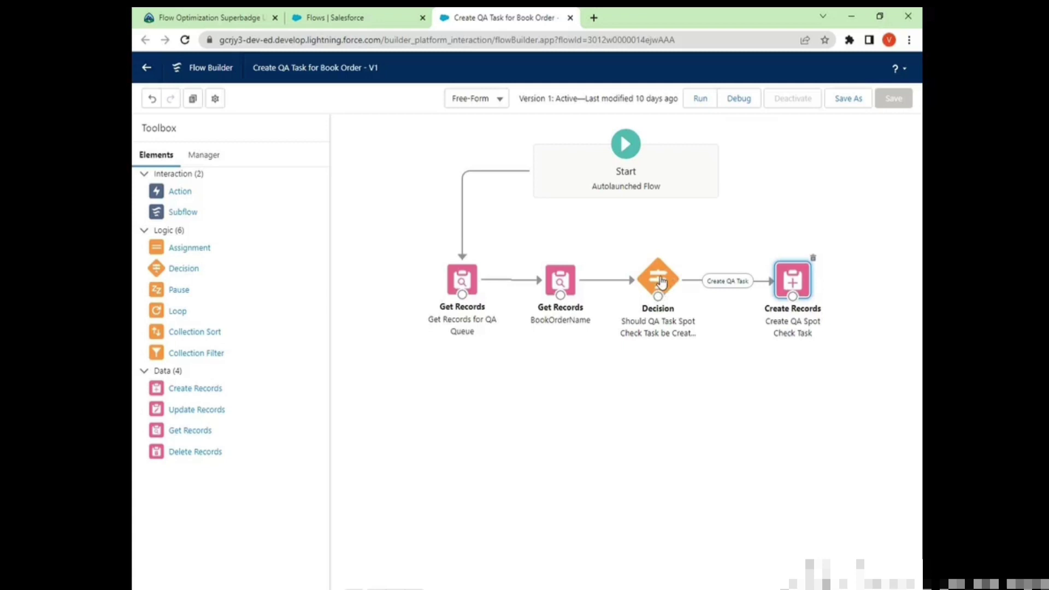
# Add a second condition to the decision's Create QA Task outcome, using the Book Order Name from BookOrderName as its resource
pyautogui.doubleClick(661, 281)
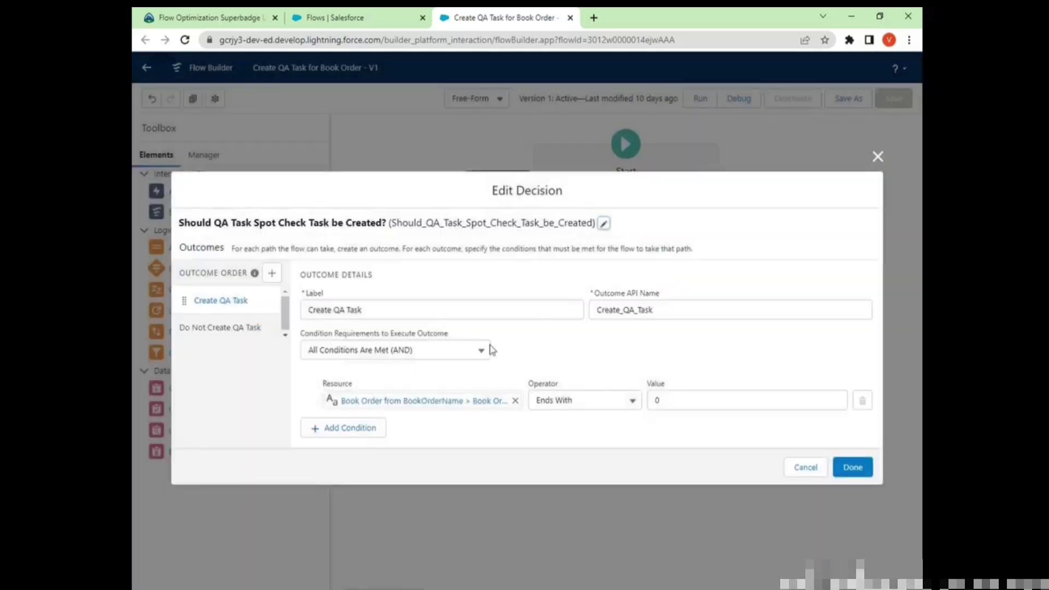
pyautogui.click(360, 431)
pyautogui.click(382, 419)
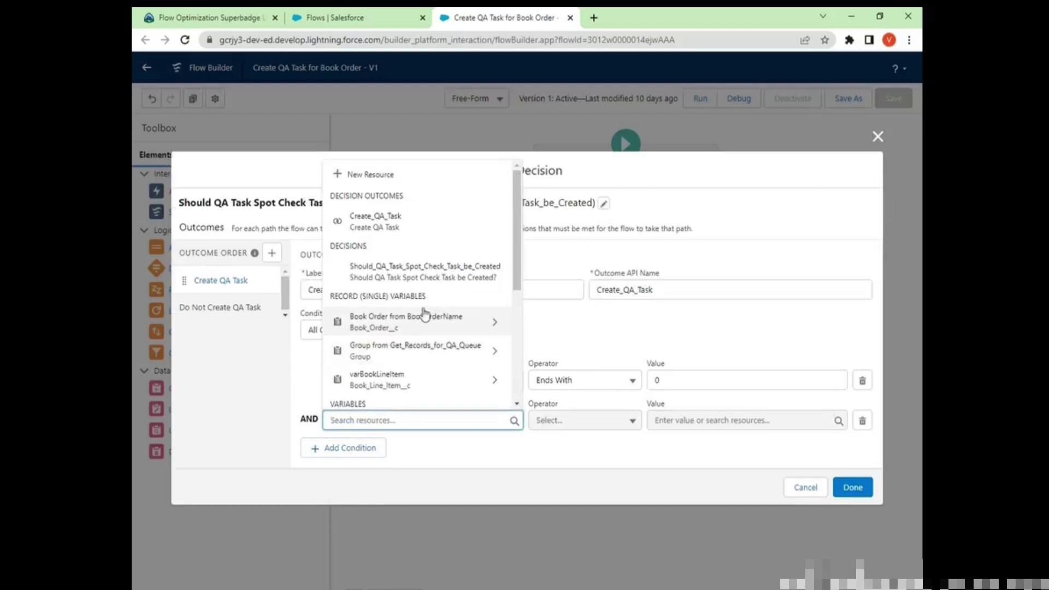
pyautogui.click(421, 325)
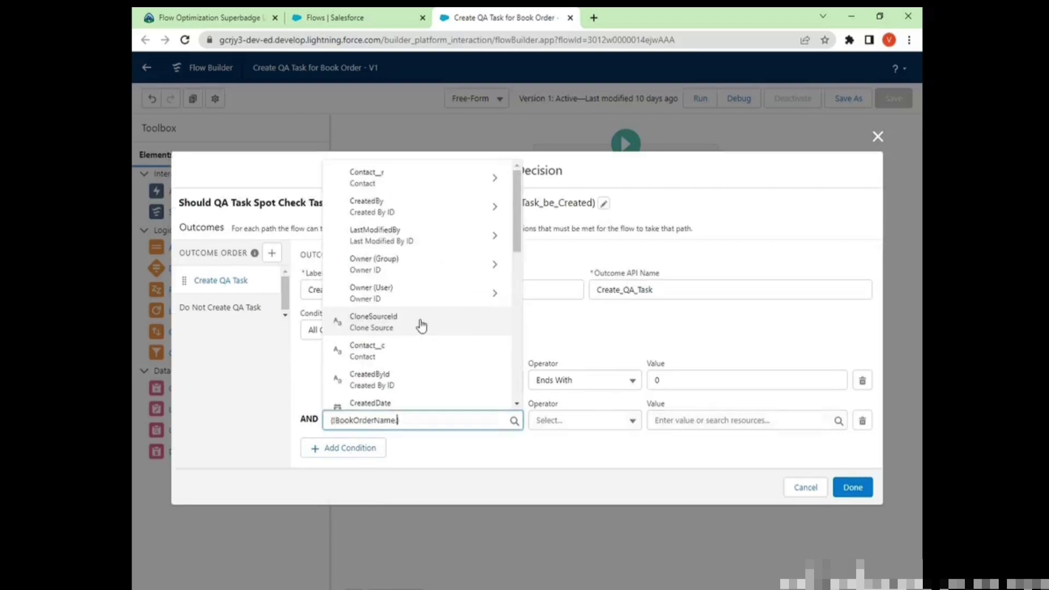
pyautogui.scroll(-3, 418, 306)
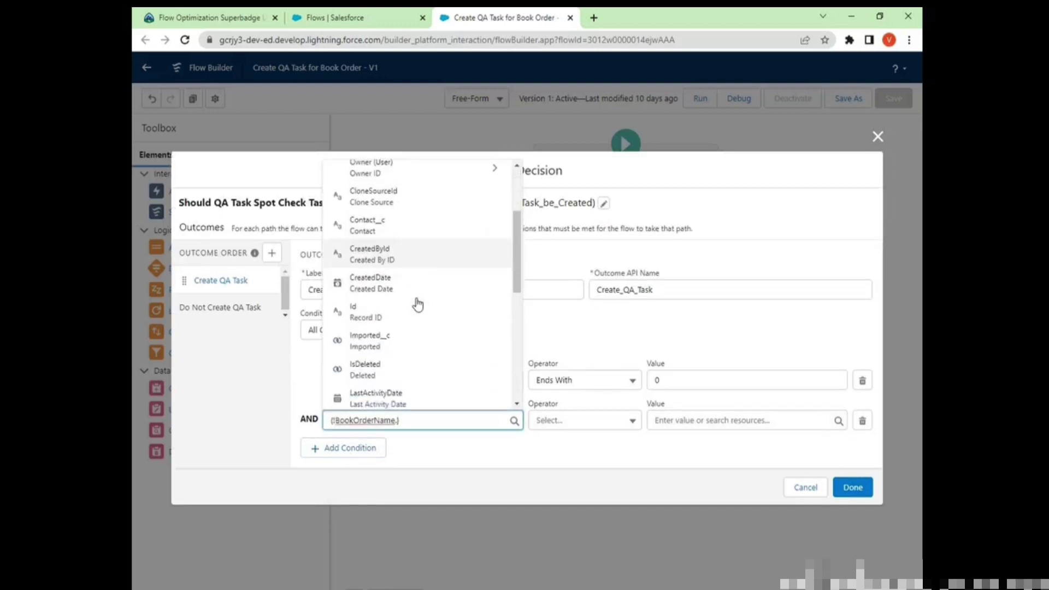
pyautogui.scroll(-4, 418, 304)
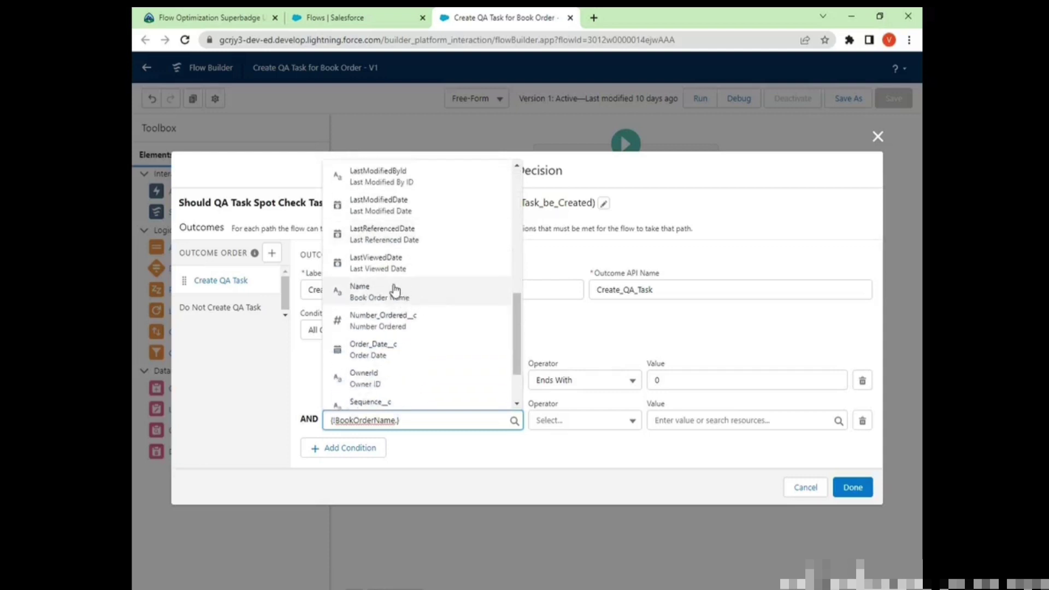
pyautogui.click(392, 292)
pyautogui.click(435, 445)
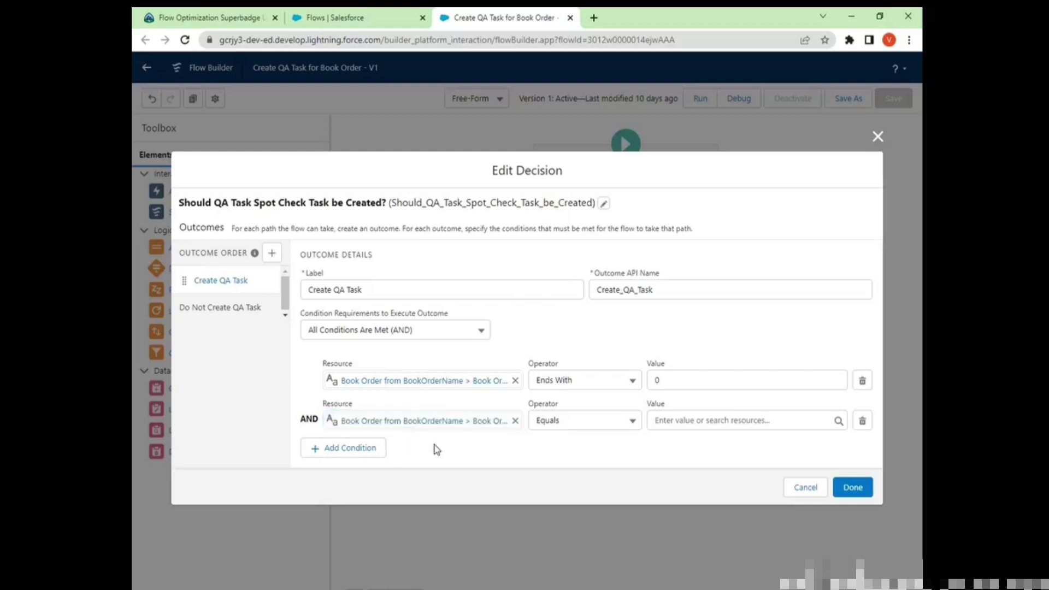
# Set the second condition's operator to Ends With and its value to 5, and accept the decision
pyautogui.click(599, 427)
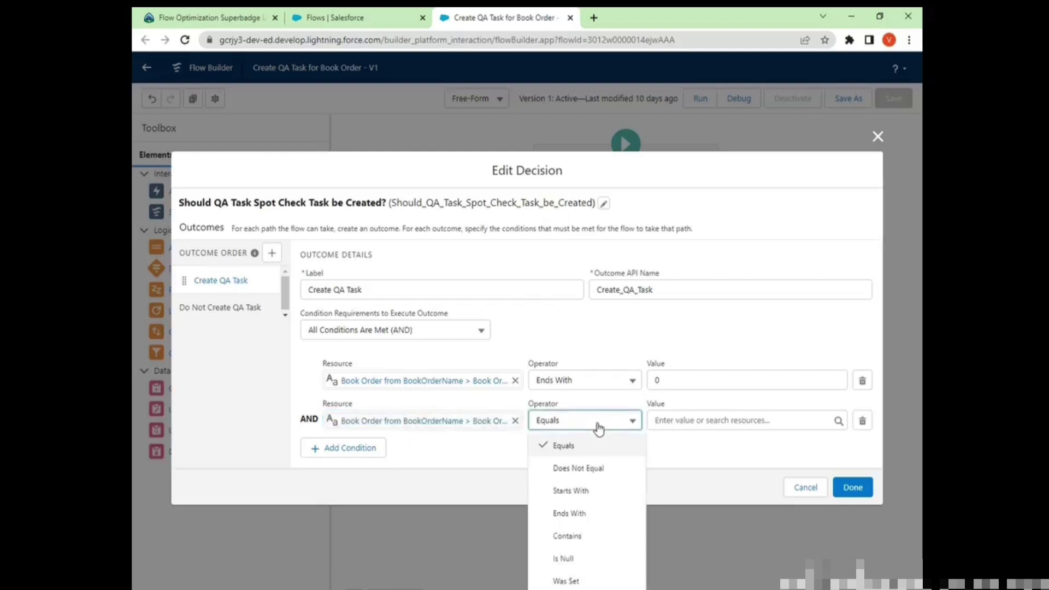
pyautogui.click(570, 514)
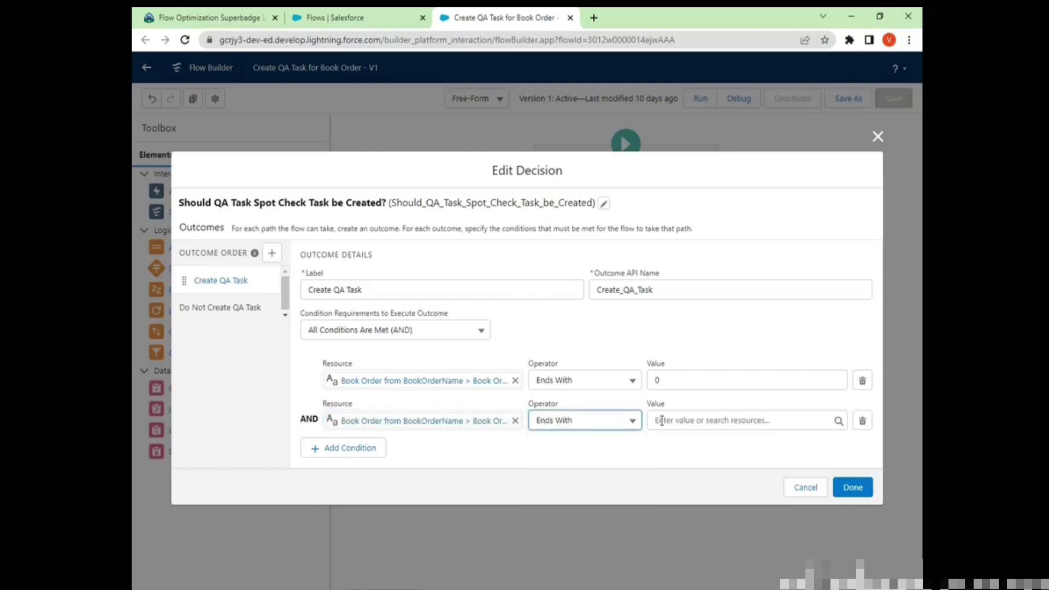
pyautogui.click(662, 420)
pyautogui.write('5')
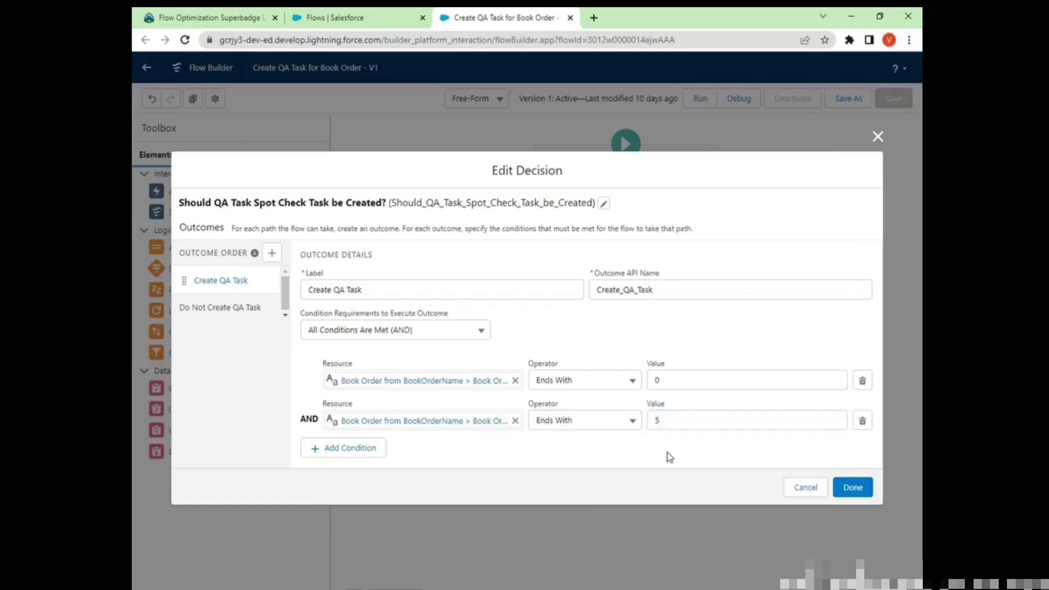
pyautogui.click(854, 488)
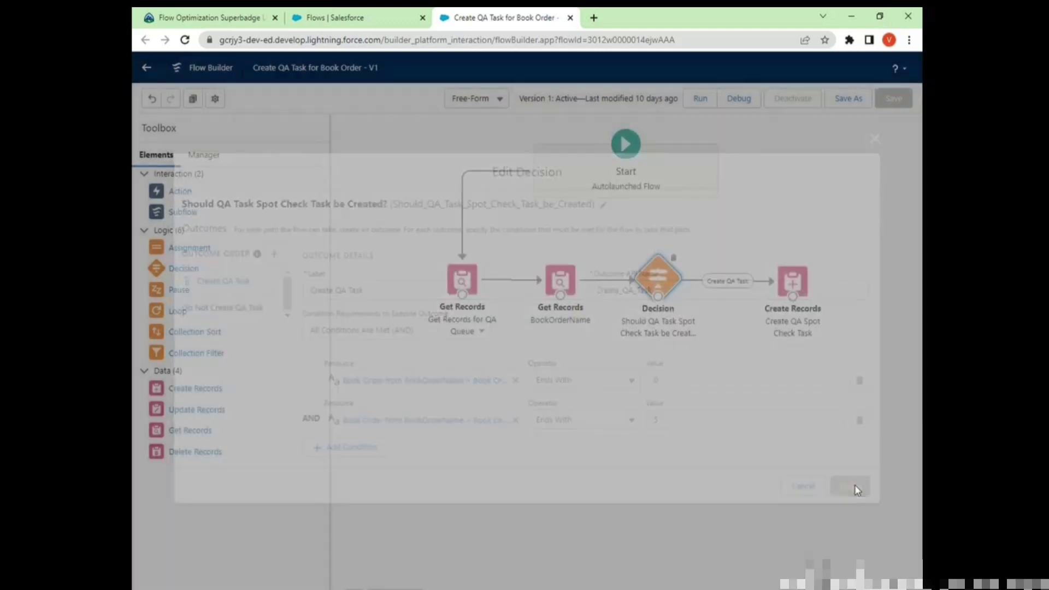
# Save the Create QA Task for Book Order flow as a new version and activate it
pyautogui.click(849, 99)
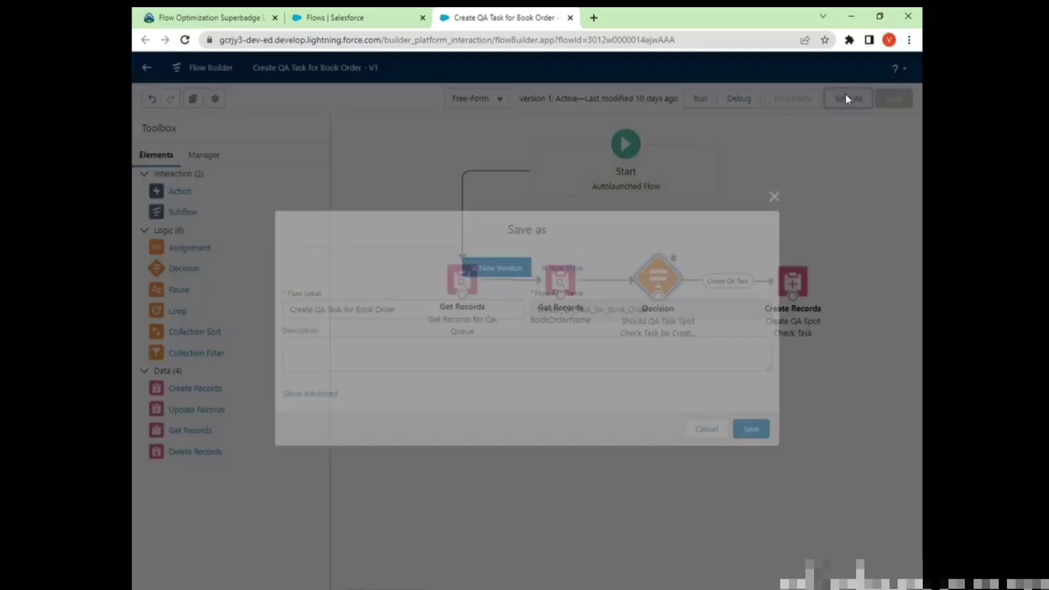
pyautogui.click(752, 428)
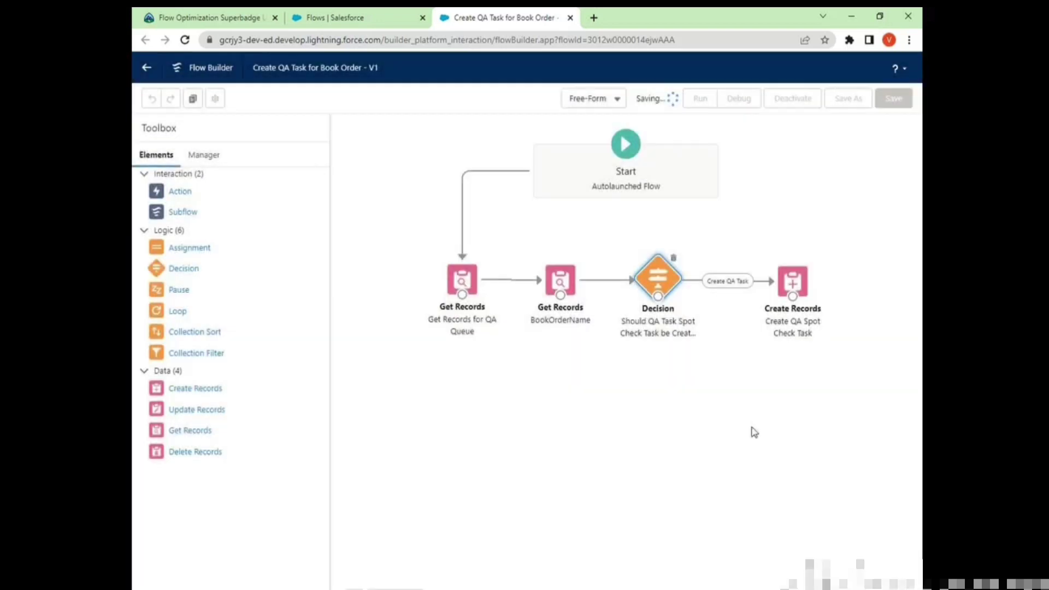
pyautogui.click(798, 99)
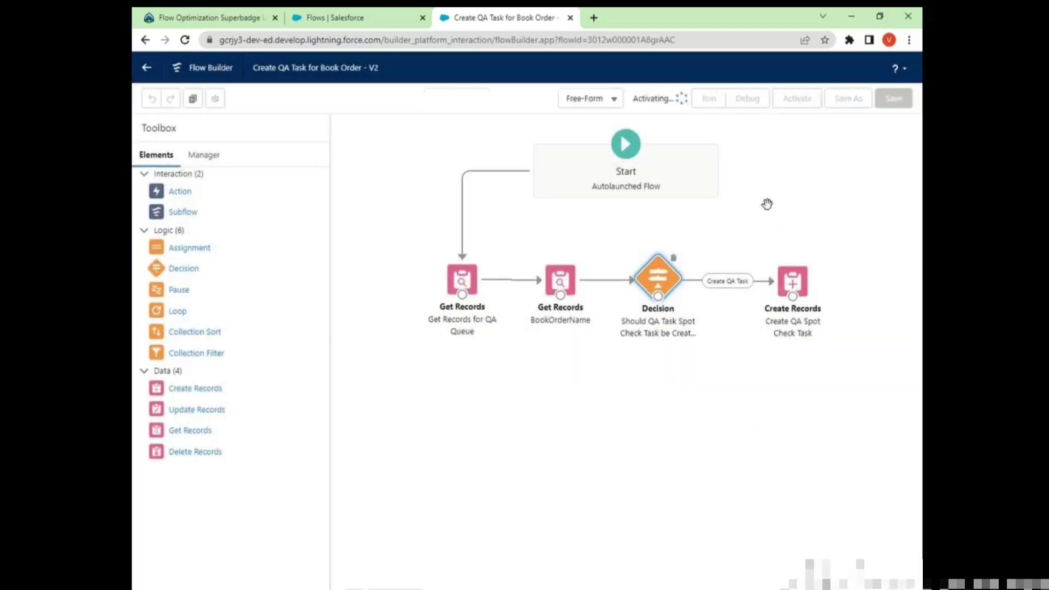
# Return to the Trailhead superbadge page and check the "Make updates to Create QA Task for Book Order flow" challenge
pyautogui.click(162, 15)
pyautogui.scroll(-5, 481, 332)
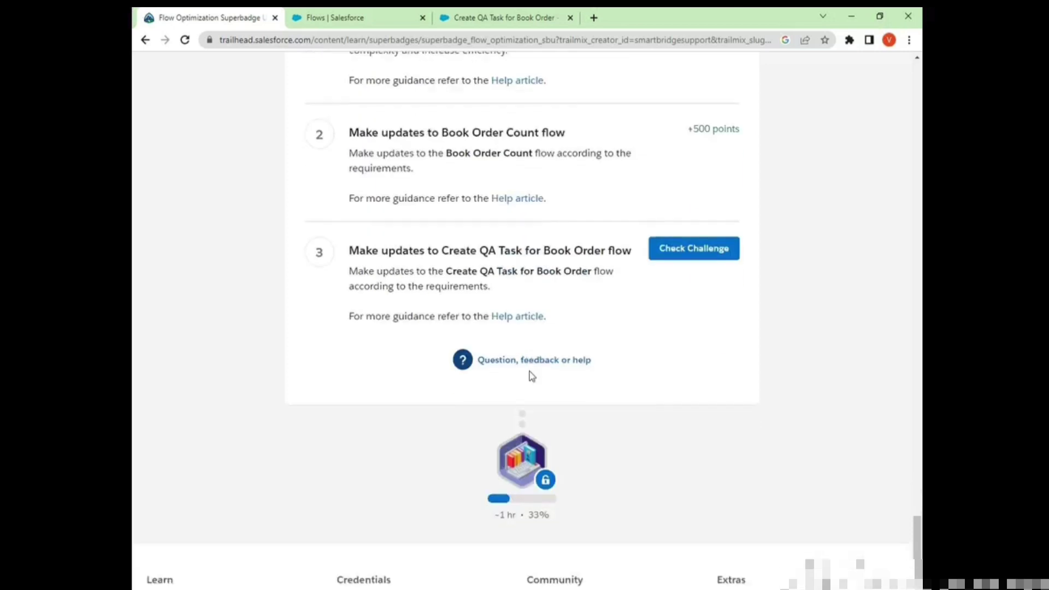
pyautogui.click(689, 211)
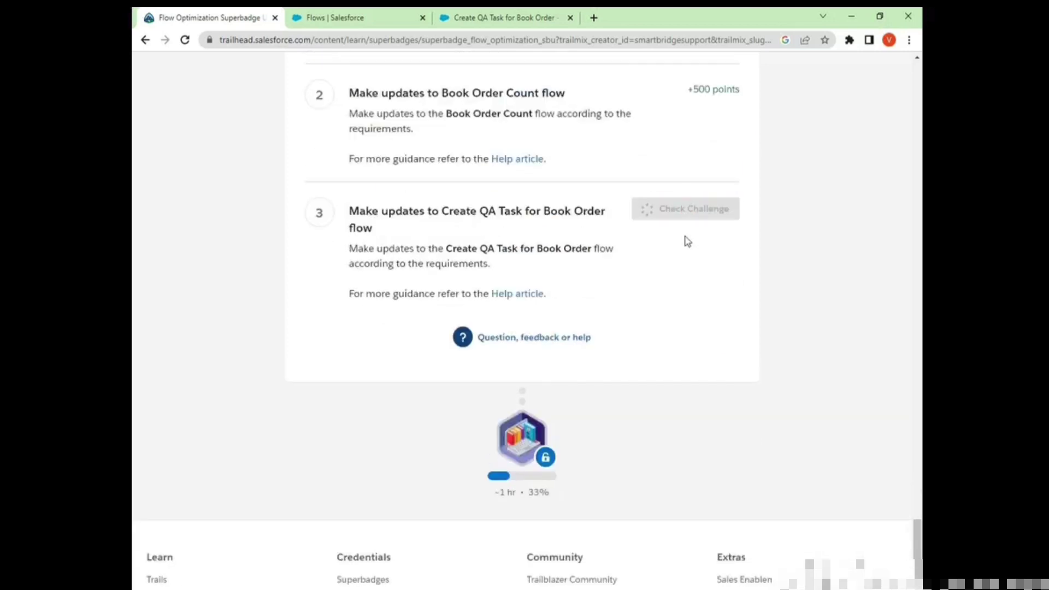